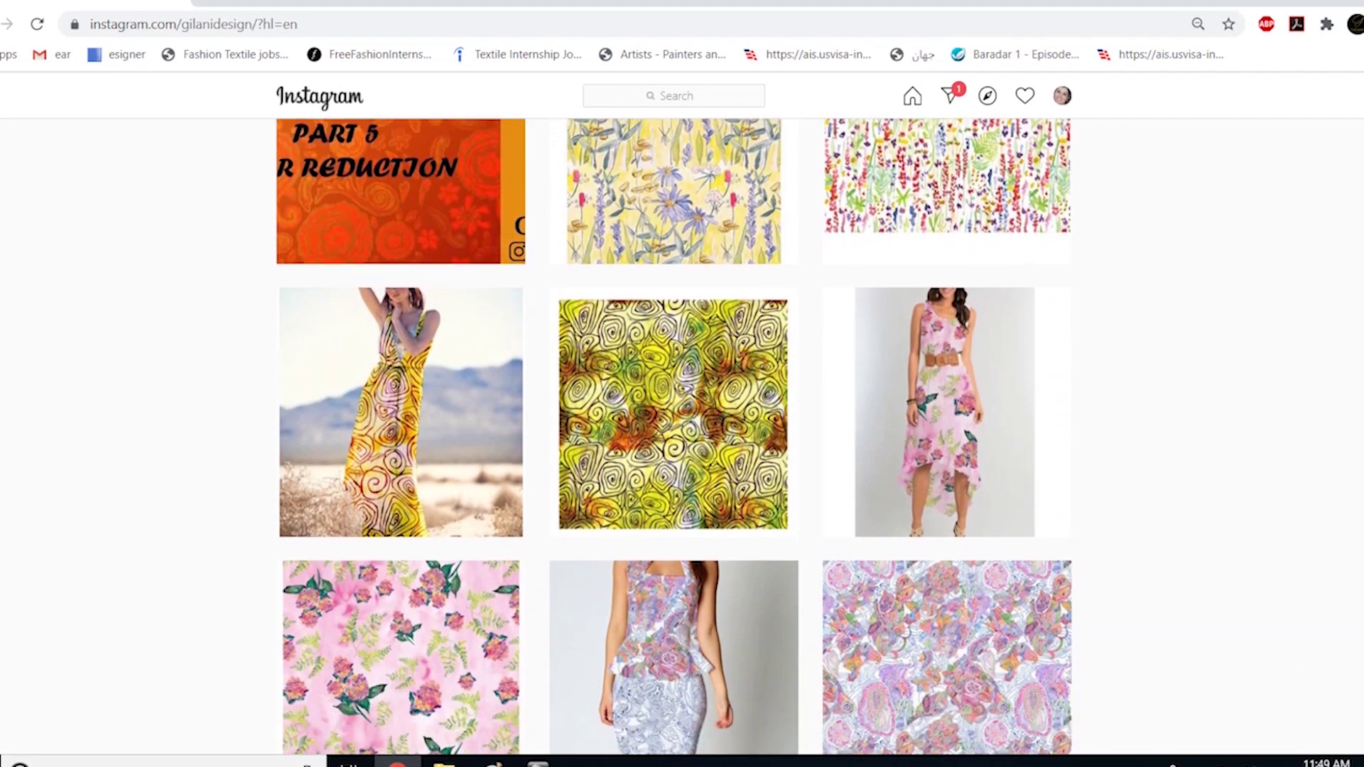
Select the entire purple-and-yellow pattern canvas in 26.jpg.
{"action": "scroll", "coordinate": [682, 426], "scroll_direction": "down", "scroll_amount": 8}
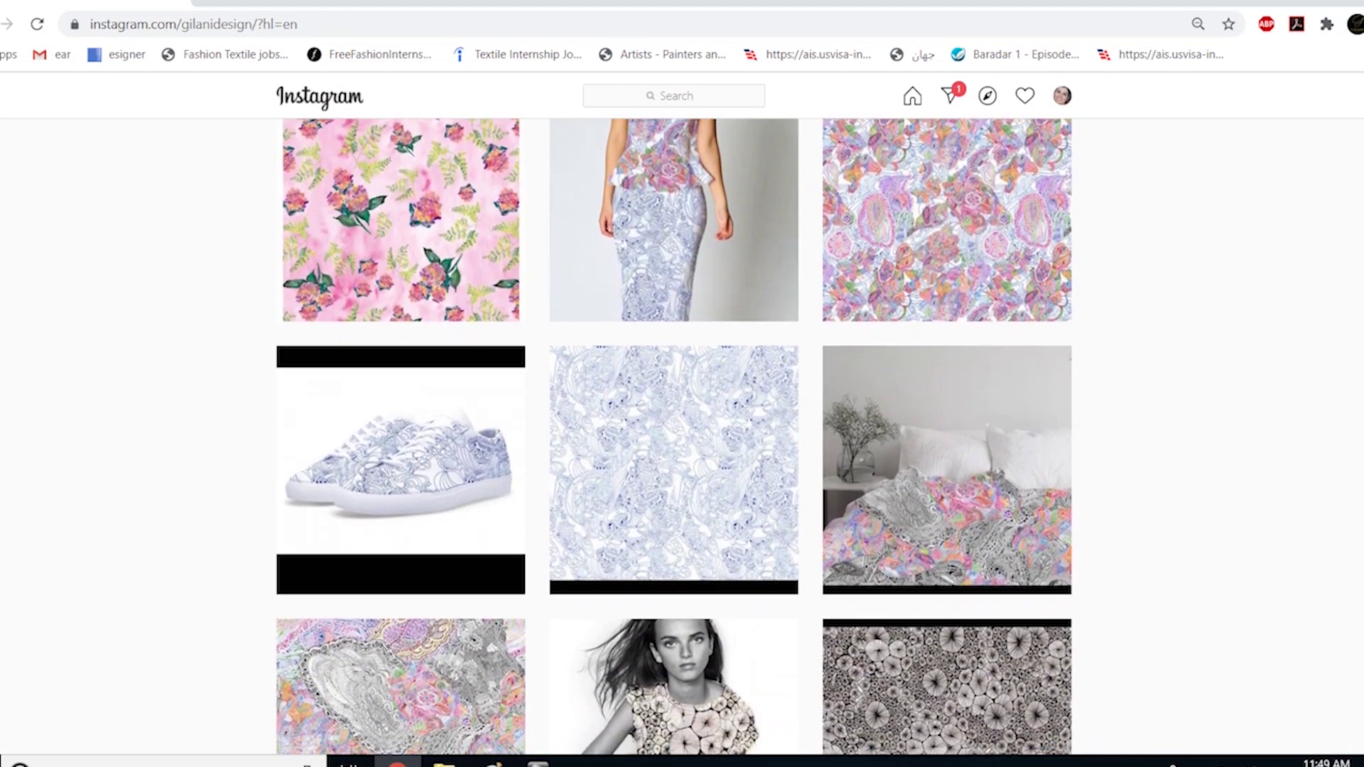
{"action": "scroll", "coordinate": [682, 426], "scroll_direction": "down", "scroll_amount": 9}
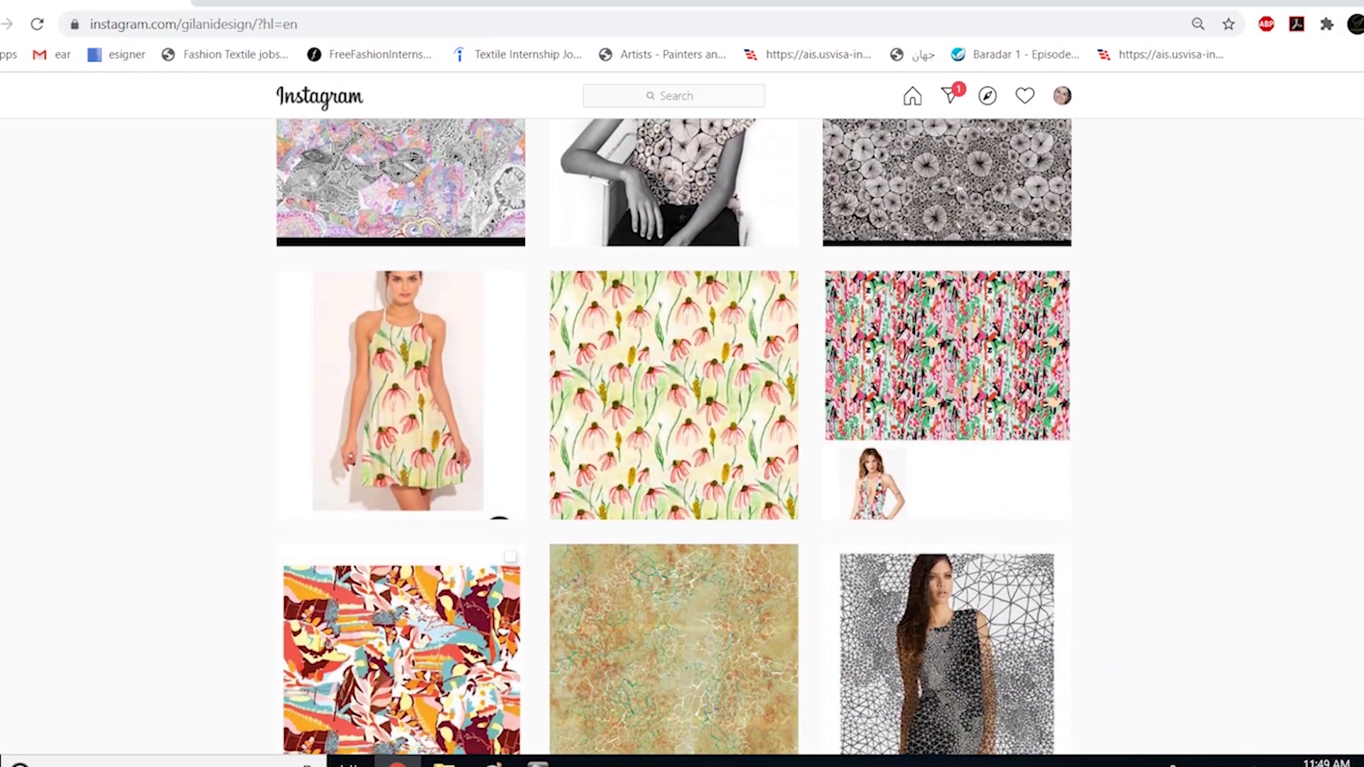
{"action": "scroll", "coordinate": [682, 426], "scroll_direction": "down", "scroll_amount": 6}
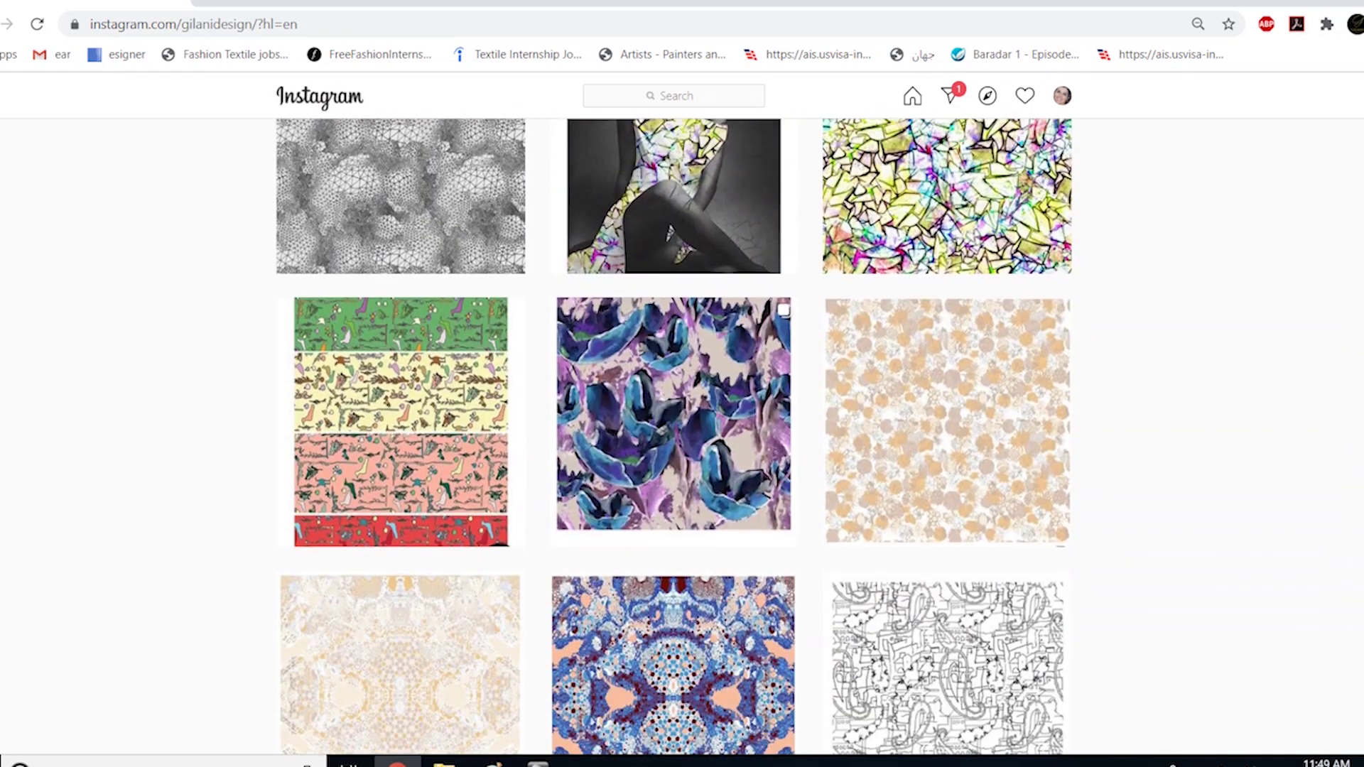
{"action": "scroll", "coordinate": [682, 426], "scroll_direction": "up", "scroll_amount": 10}
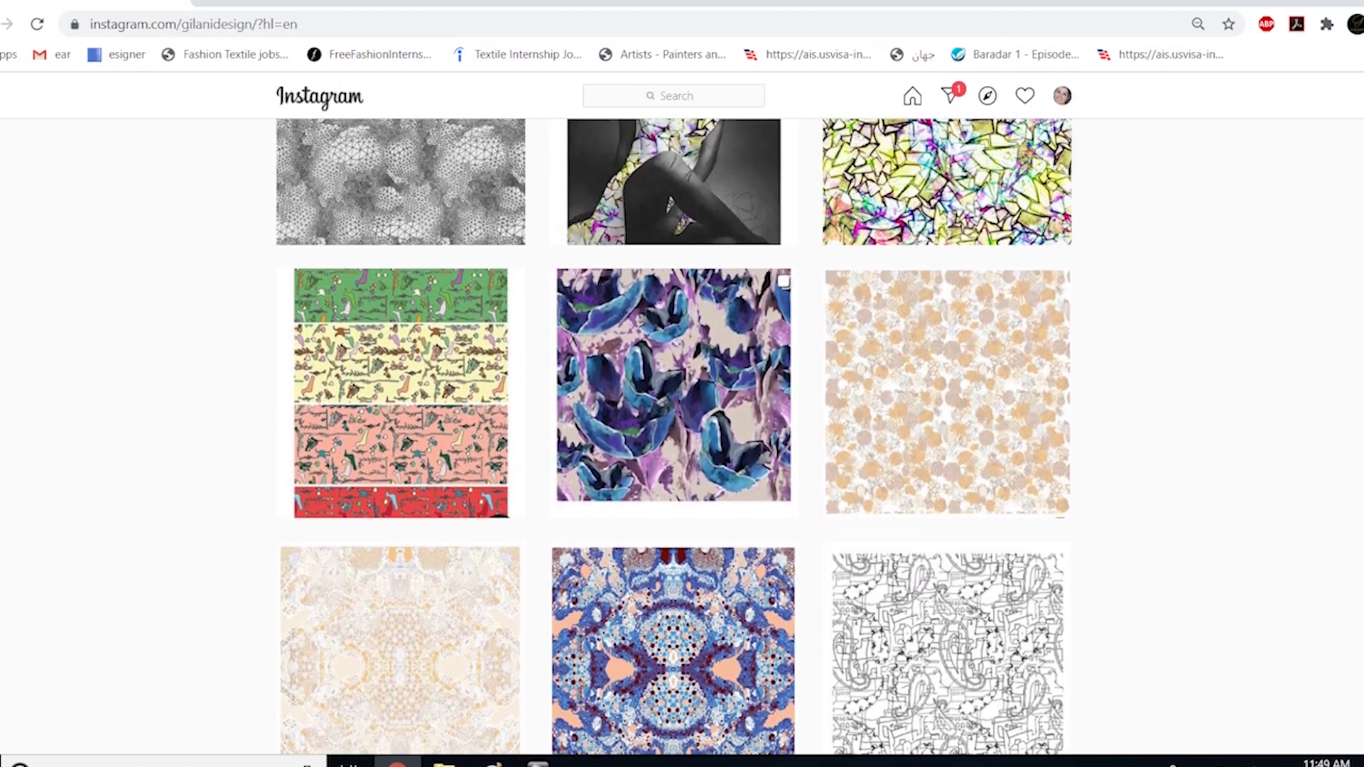
{"action": "scroll", "coordinate": [682, 426], "scroll_direction": "up", "scroll_amount": 8}
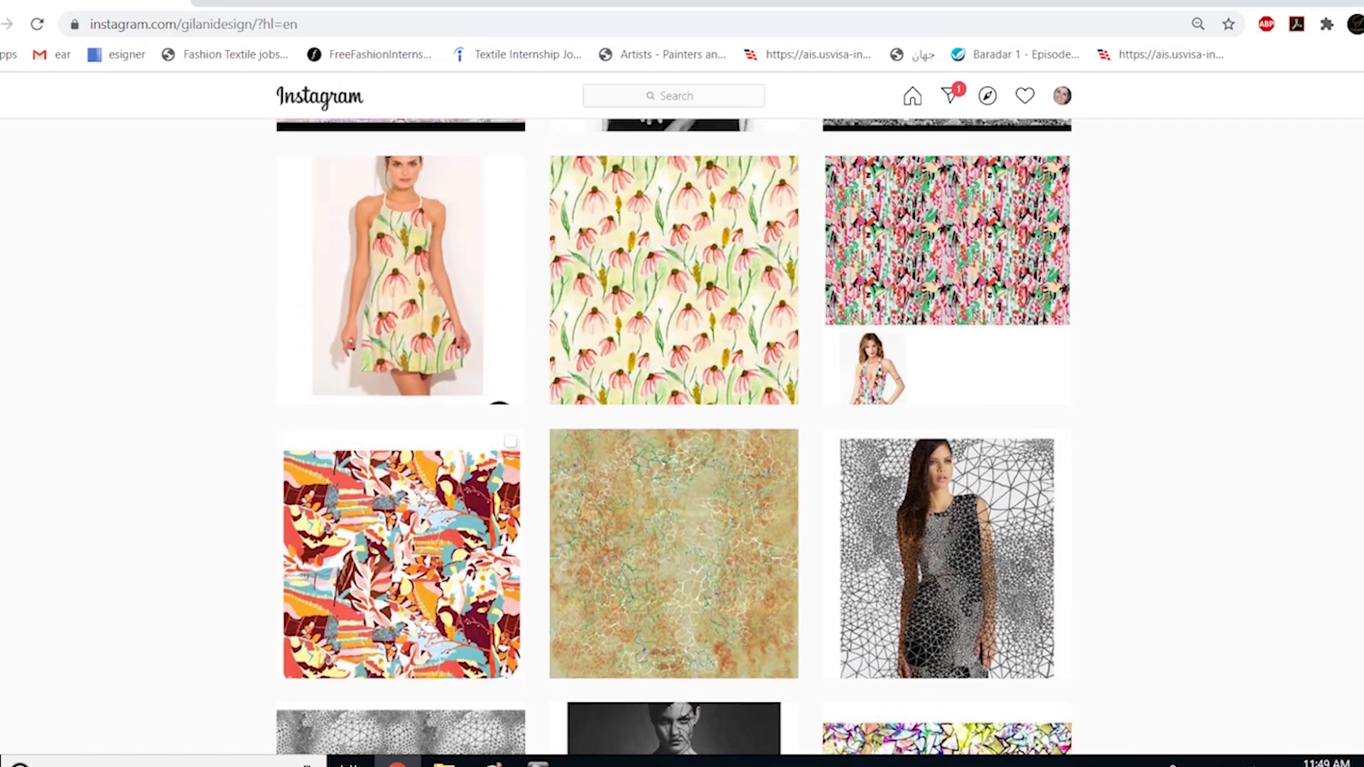
{"action": "scroll", "coordinate": [682, 426], "scroll_direction": "up", "scroll_amount": 15}
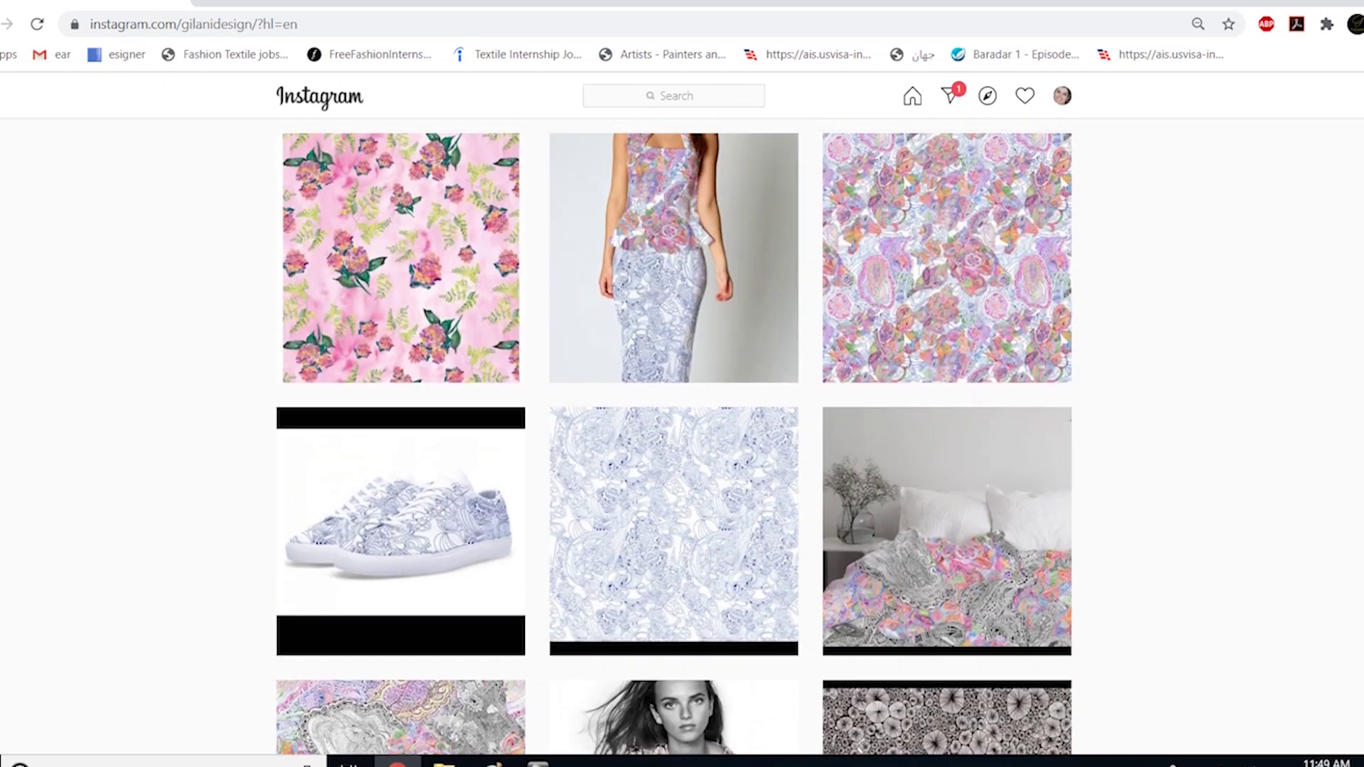
{"action": "scroll", "coordinate": [682, 426], "scroll_direction": "up", "scroll_amount": 2}
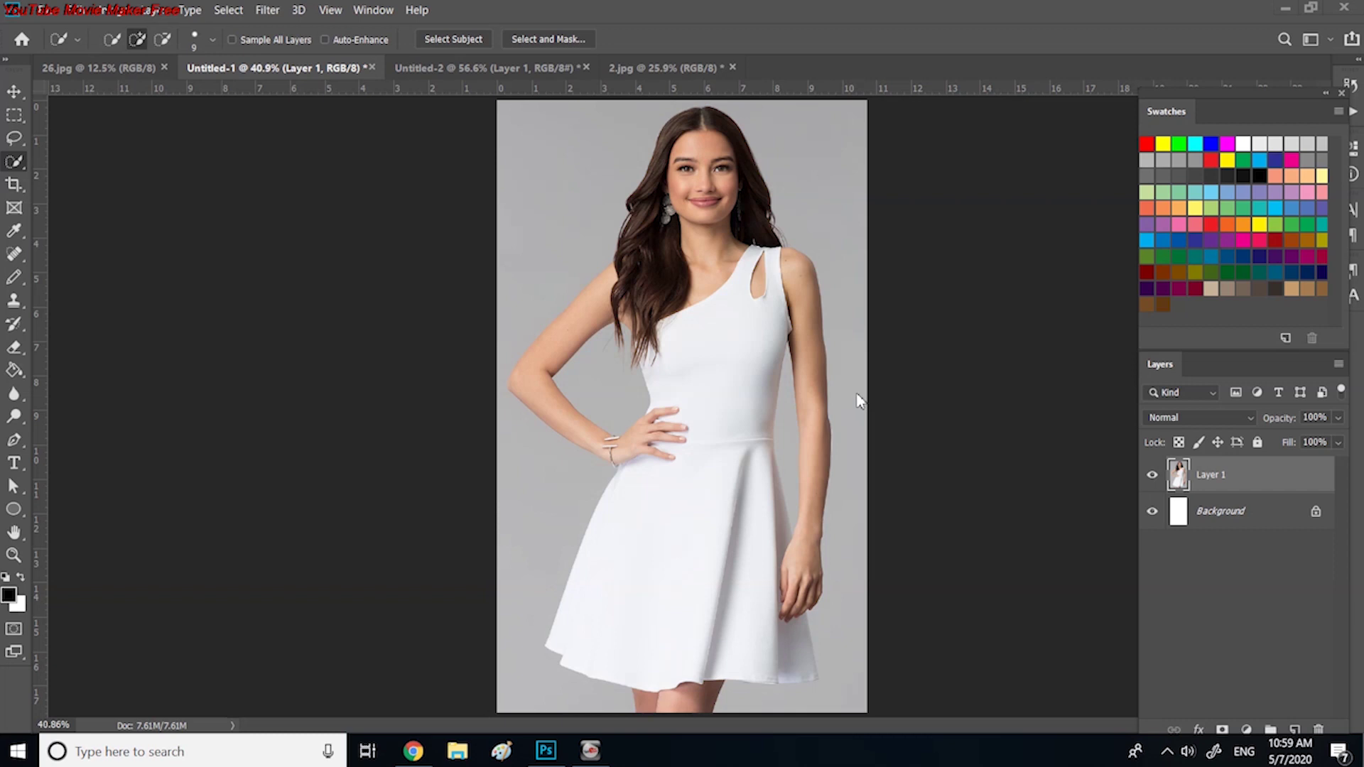
{"action": "left_click", "coordinate": [95, 73]}
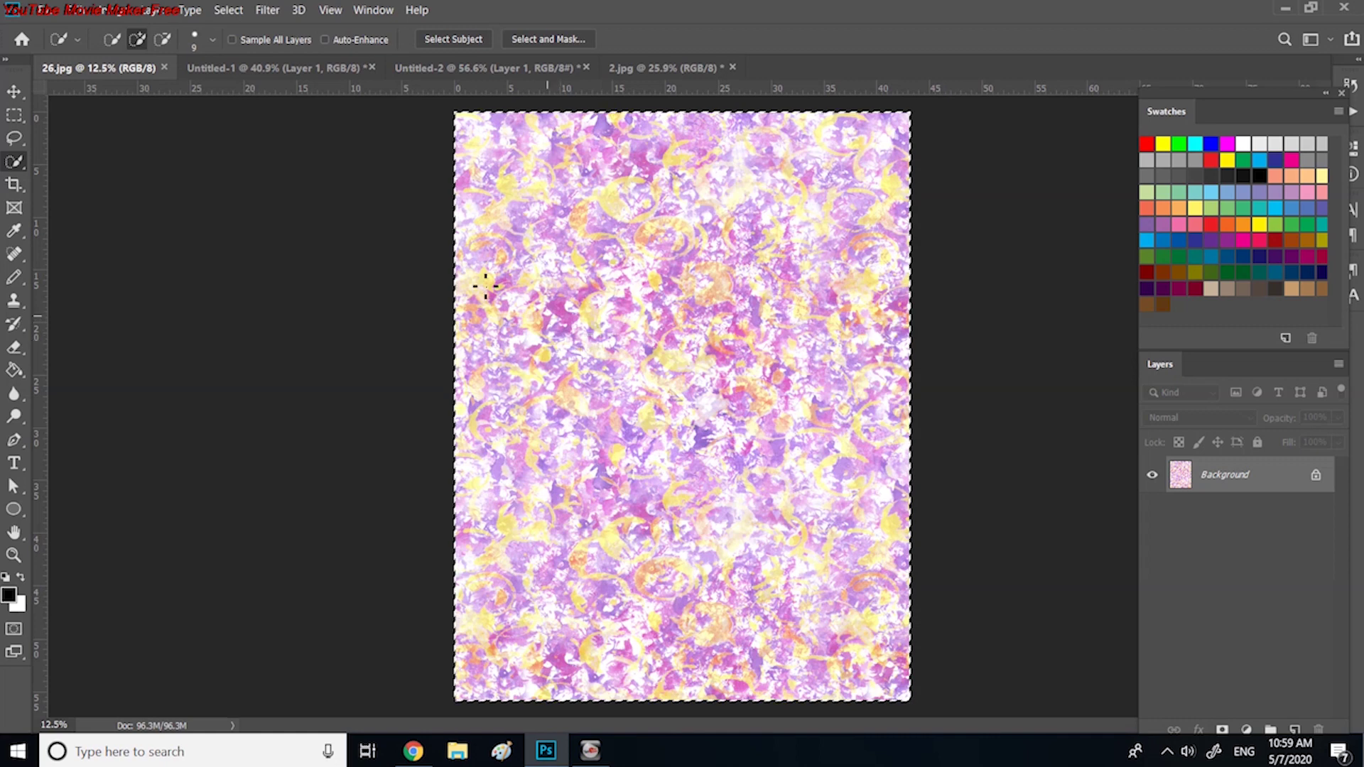
{"action": "left_click", "coordinate": [228, 9]}
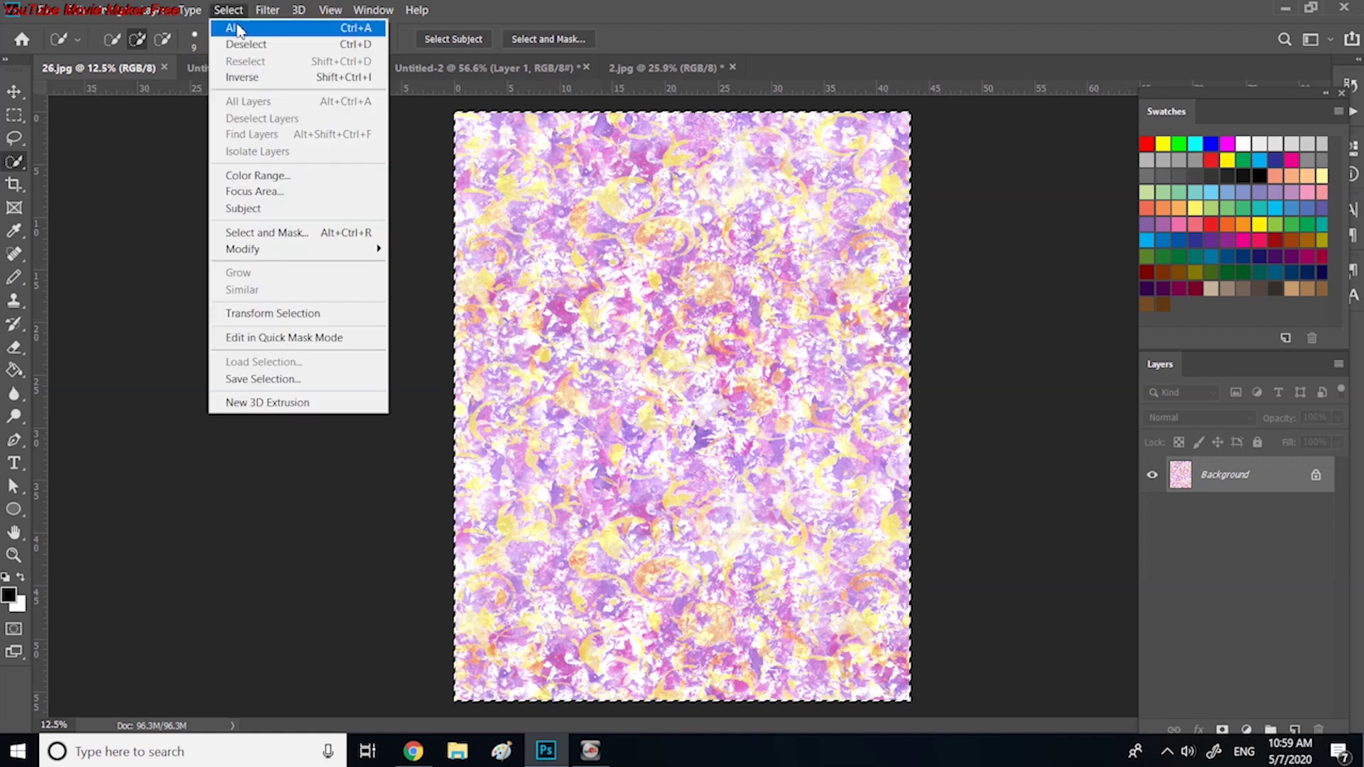
{"action": "left_click", "coordinate": [238, 30]}
Copy the pattern and paste it as a new layer over the Untitled-1 model photo.
{"action": "left_click", "coordinate": [79, 10]}
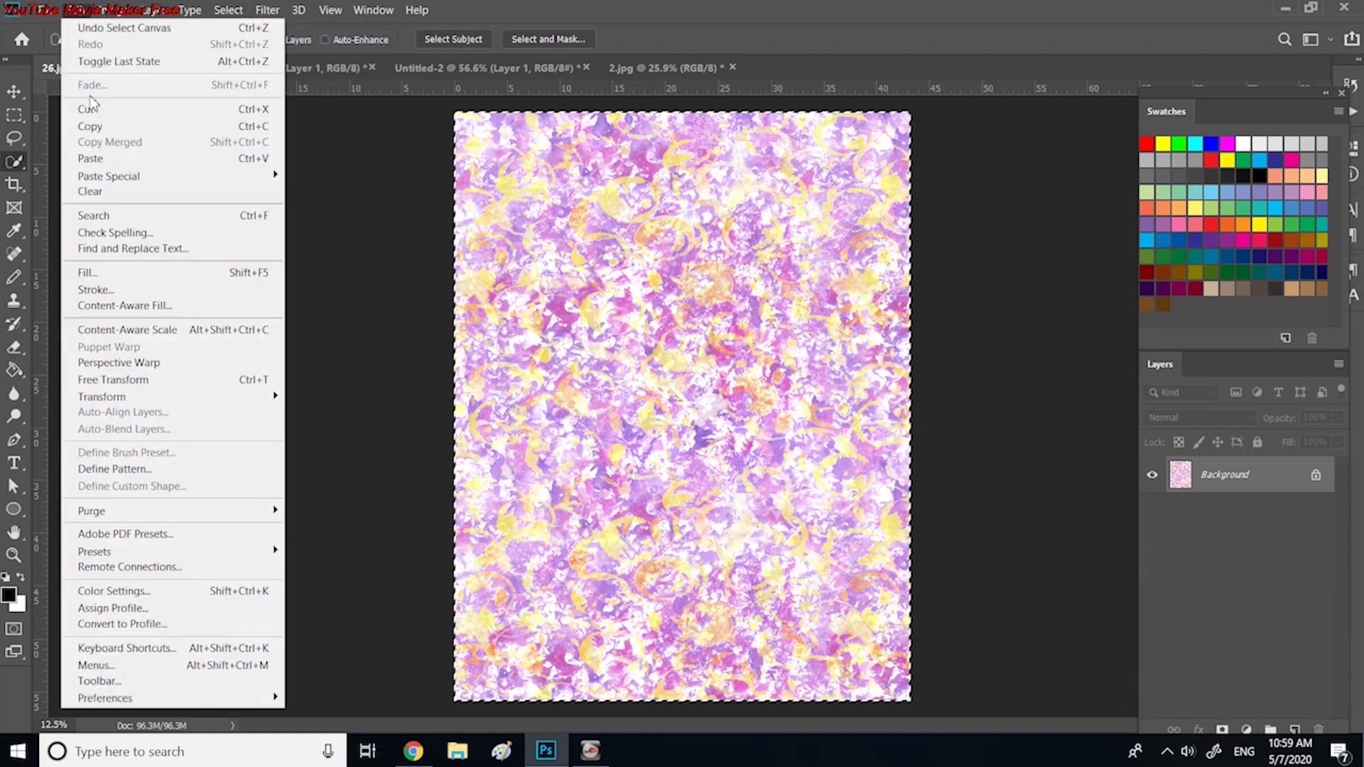
{"action": "left_click", "coordinate": [90, 126]}
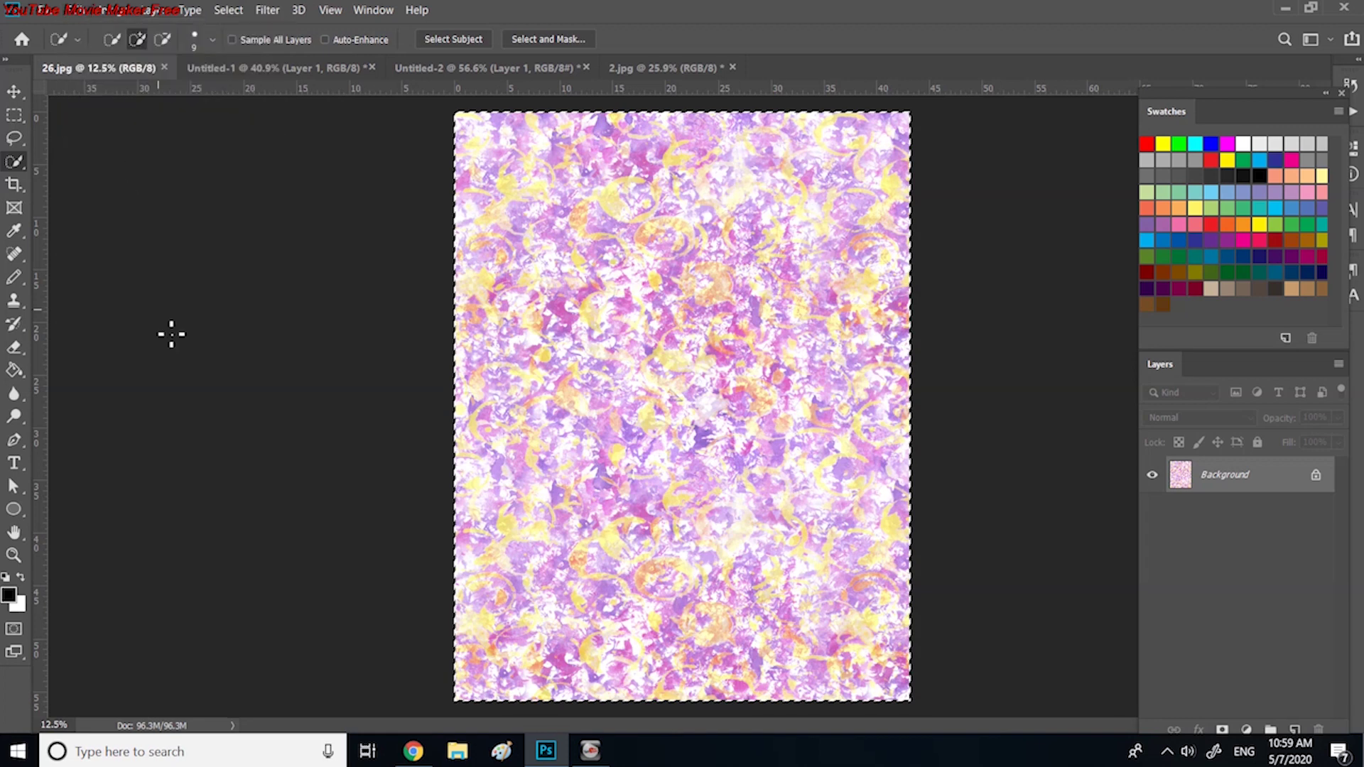
{"action": "left_click", "coordinate": [339, 70]}
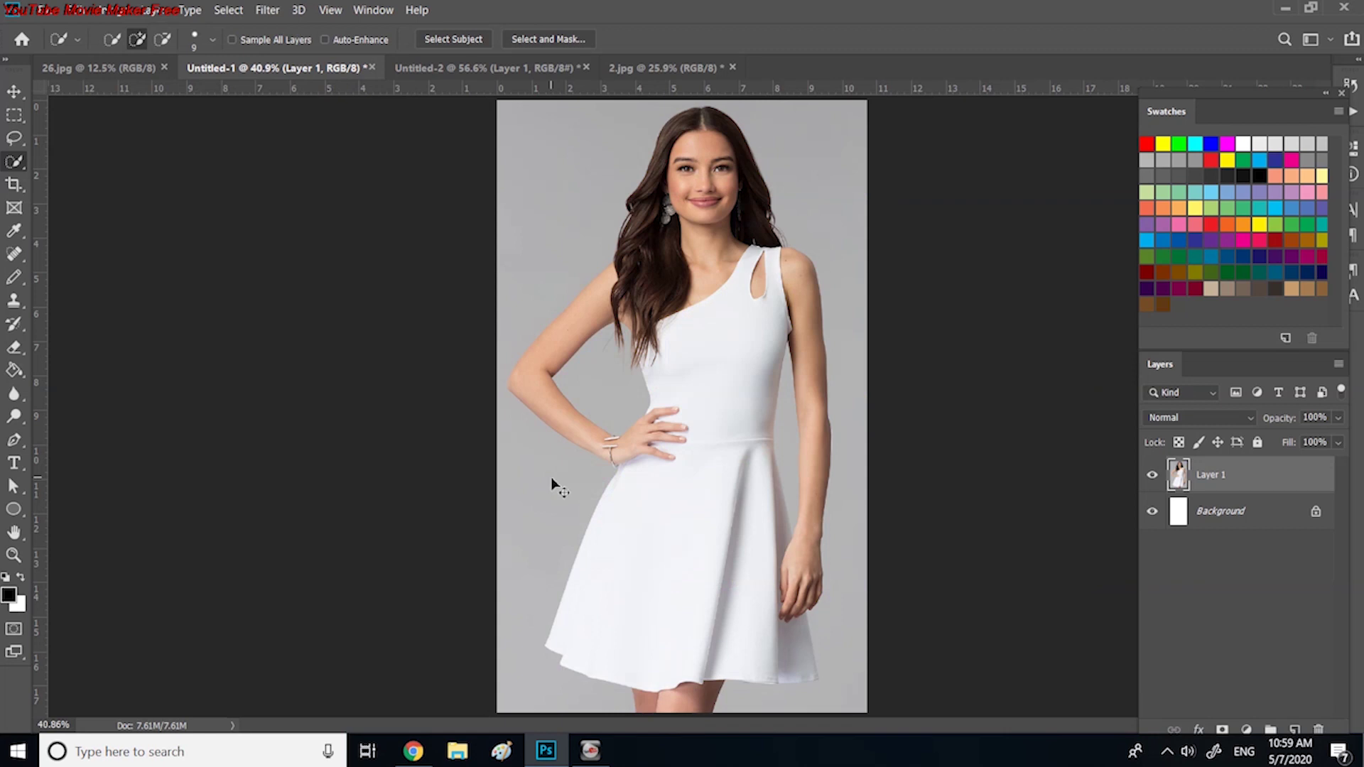
{"action": "left_click_drag", "start_coordinate": [553, 485], "coordinate": [557, 483]}
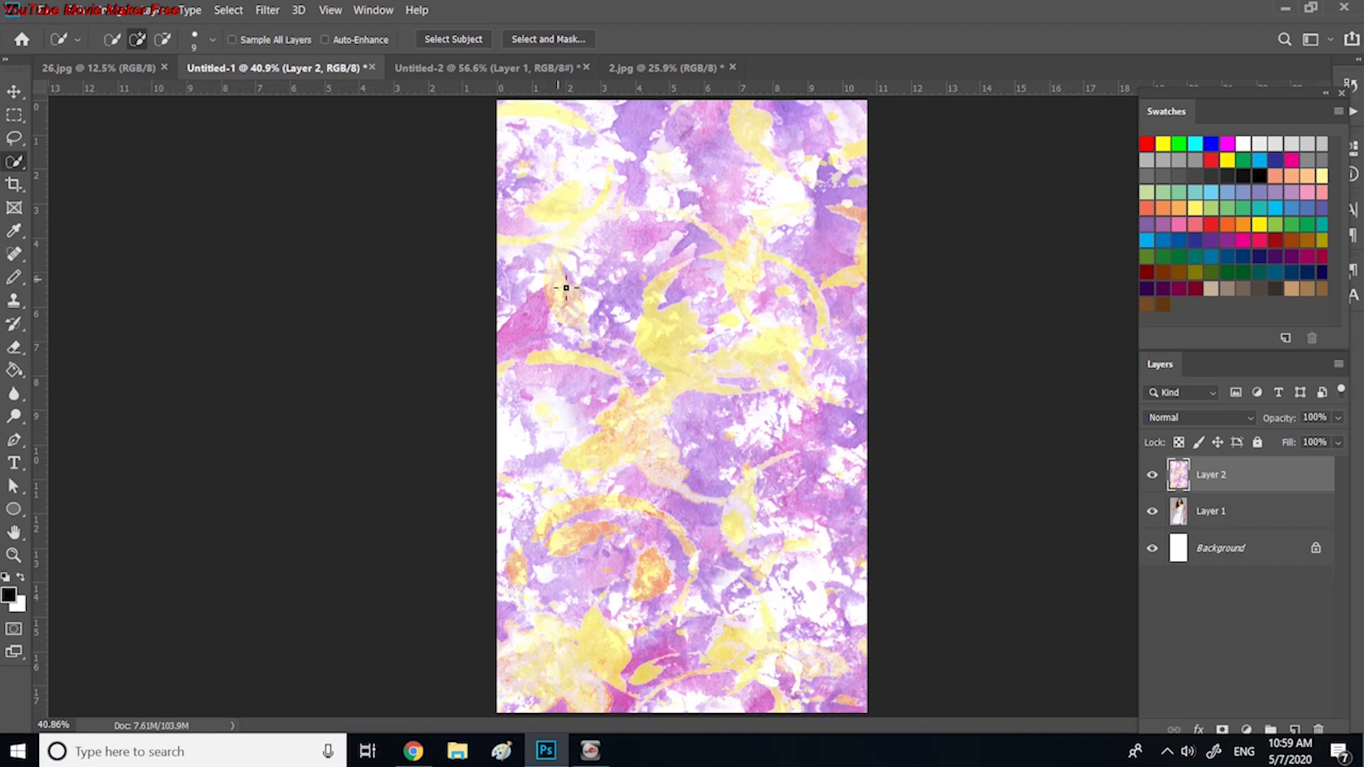
Free-transform the pattern layer to 26.36% and place it over the dress, leaving the face visible.
{"action": "left_click", "coordinate": [79, 11]}
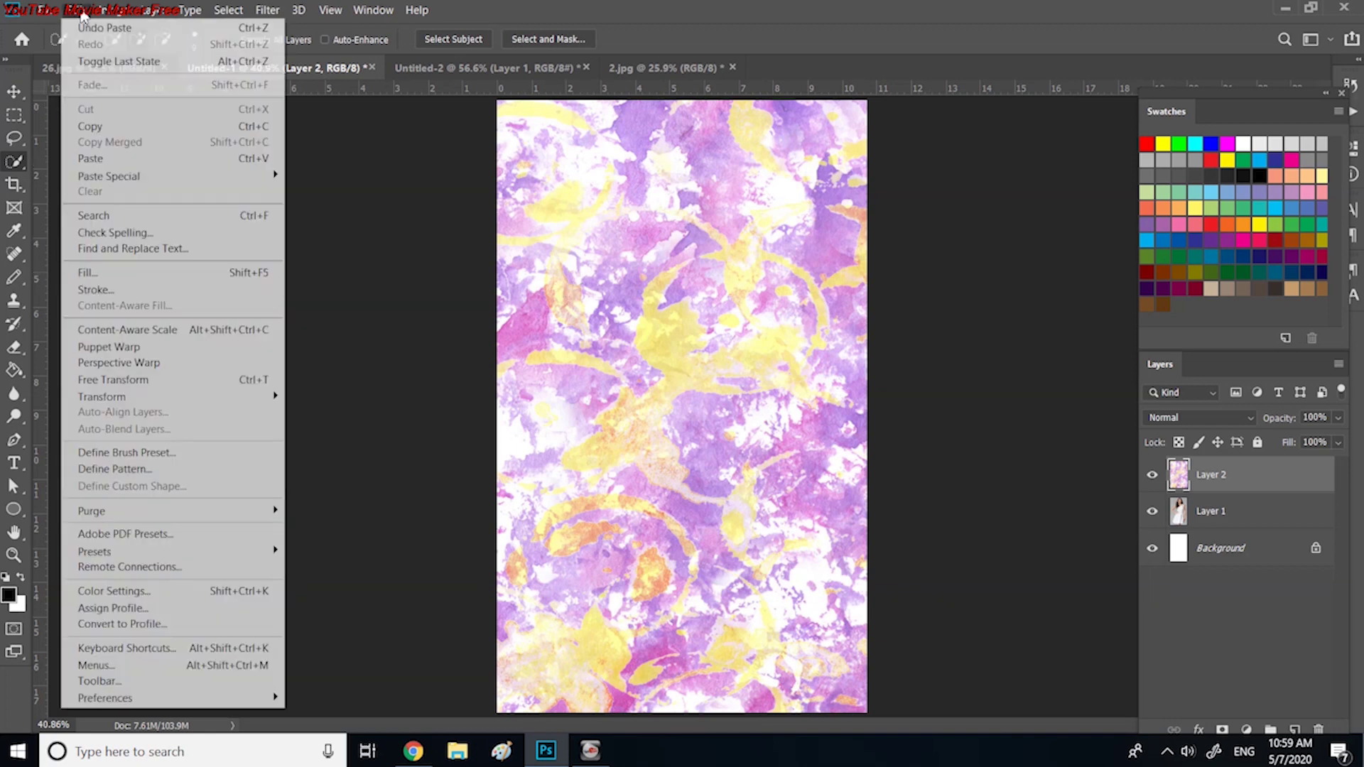
{"action": "left_click", "coordinate": [204, 380]}
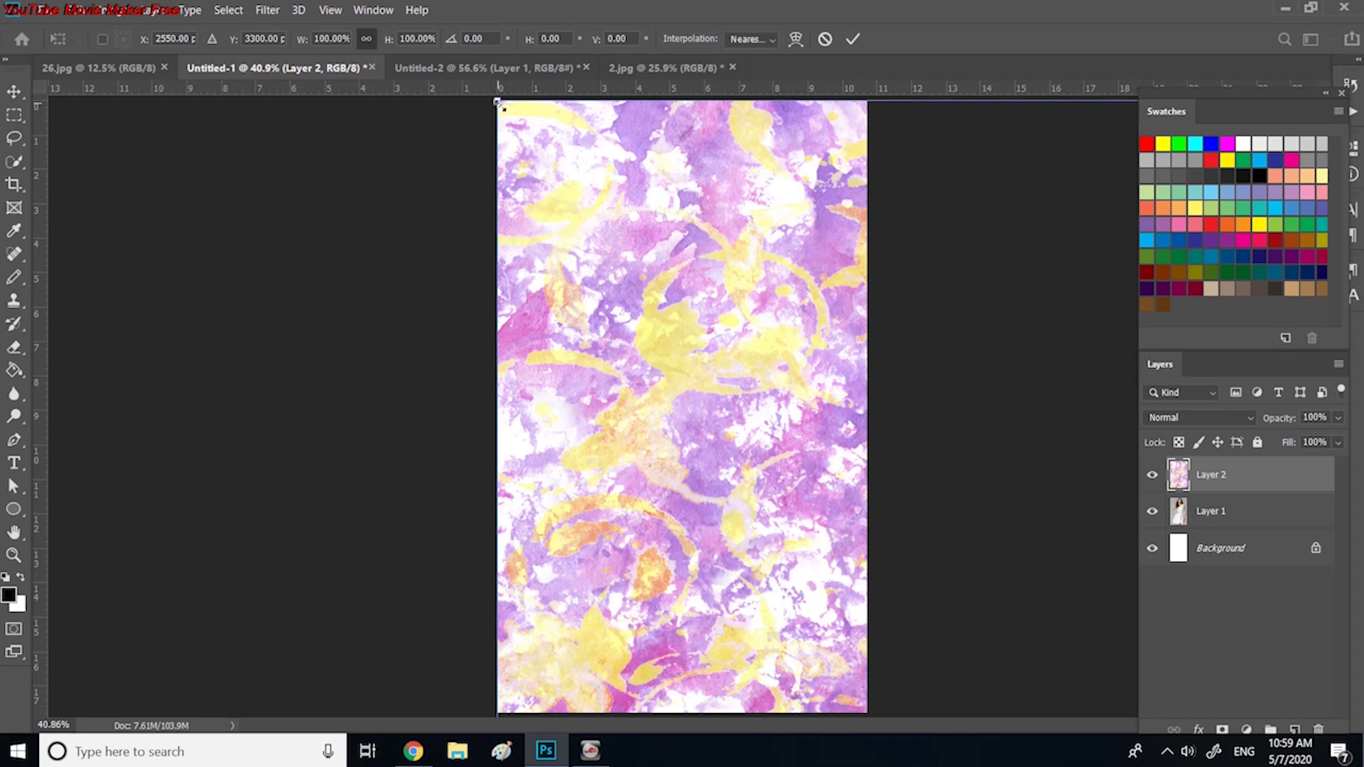
{"action": "left_click_drag", "start_coordinate": [504, 107], "coordinate": [508, 417]}
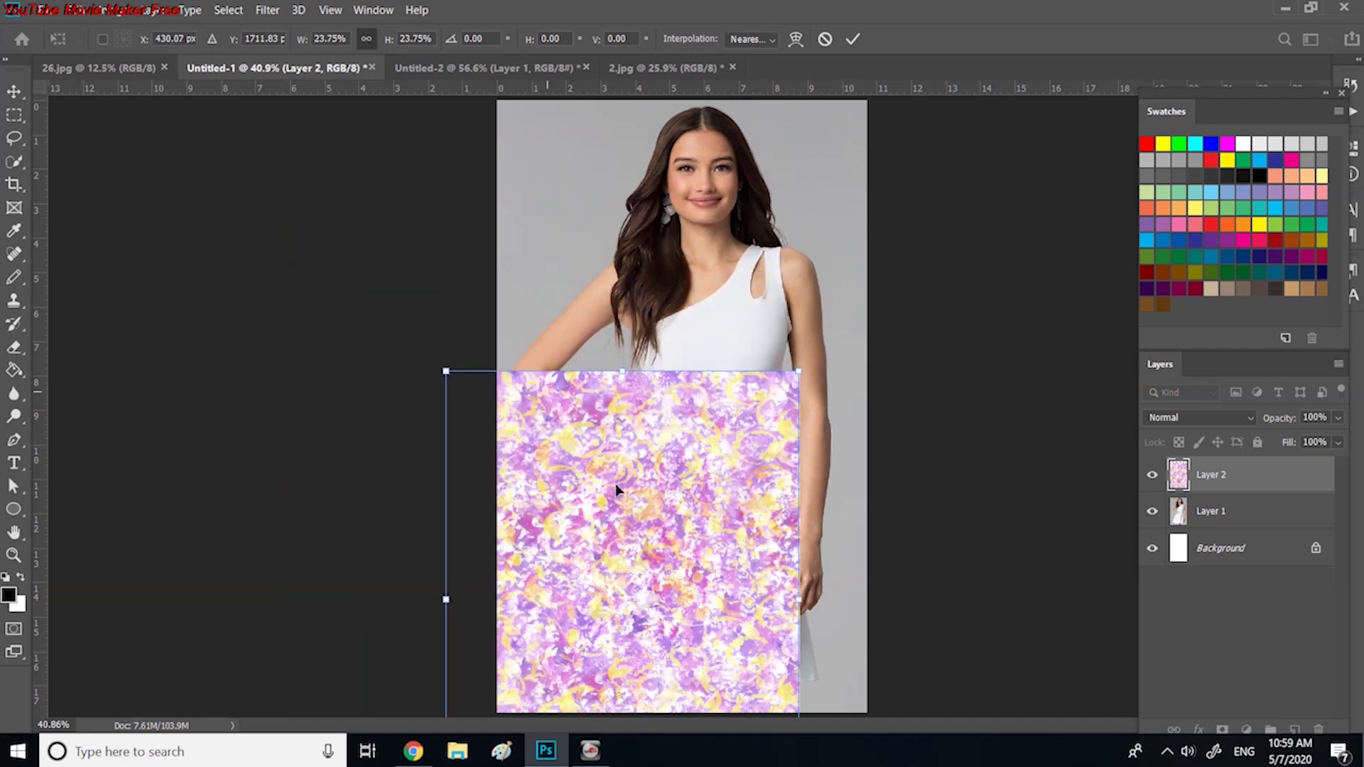
{"action": "left_click_drag", "start_coordinate": [615, 483], "coordinate": [583, 415]}
{"action": "left_click_drag", "start_coordinate": [759, 233], "coordinate": [799, 184]}
{"action": "left_click_drag", "start_coordinate": [703, 374], "coordinate": [639, 361]}
{"action": "left_click_drag", "start_coordinate": [639, 283], "coordinate": [780, 258]}
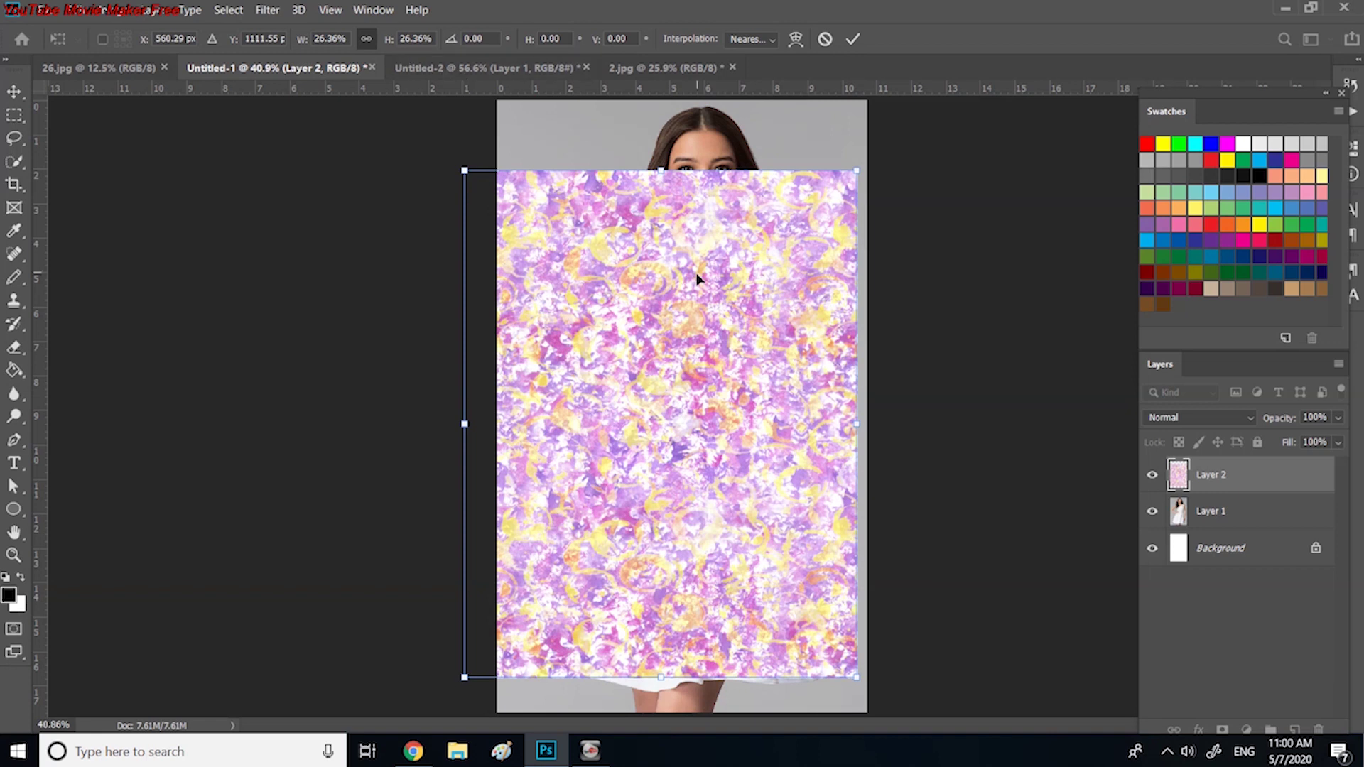
{"action": "key", "text": "w"}
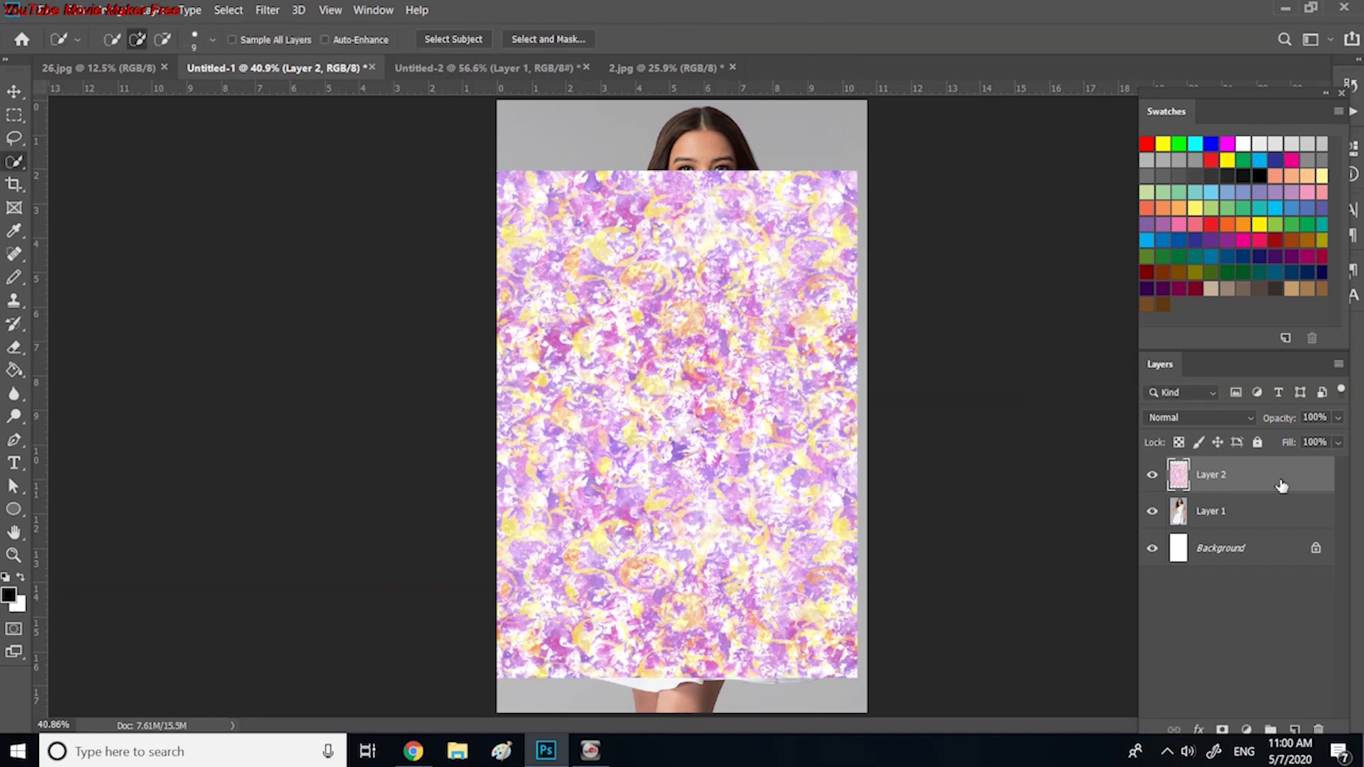
Delete the pattern layer, then resize 26.jpg to 25 percent, giving 1275 × 1650 px.
{"action": "left_click_drag", "start_coordinate": [1273, 483], "coordinate": [1318, 730]}
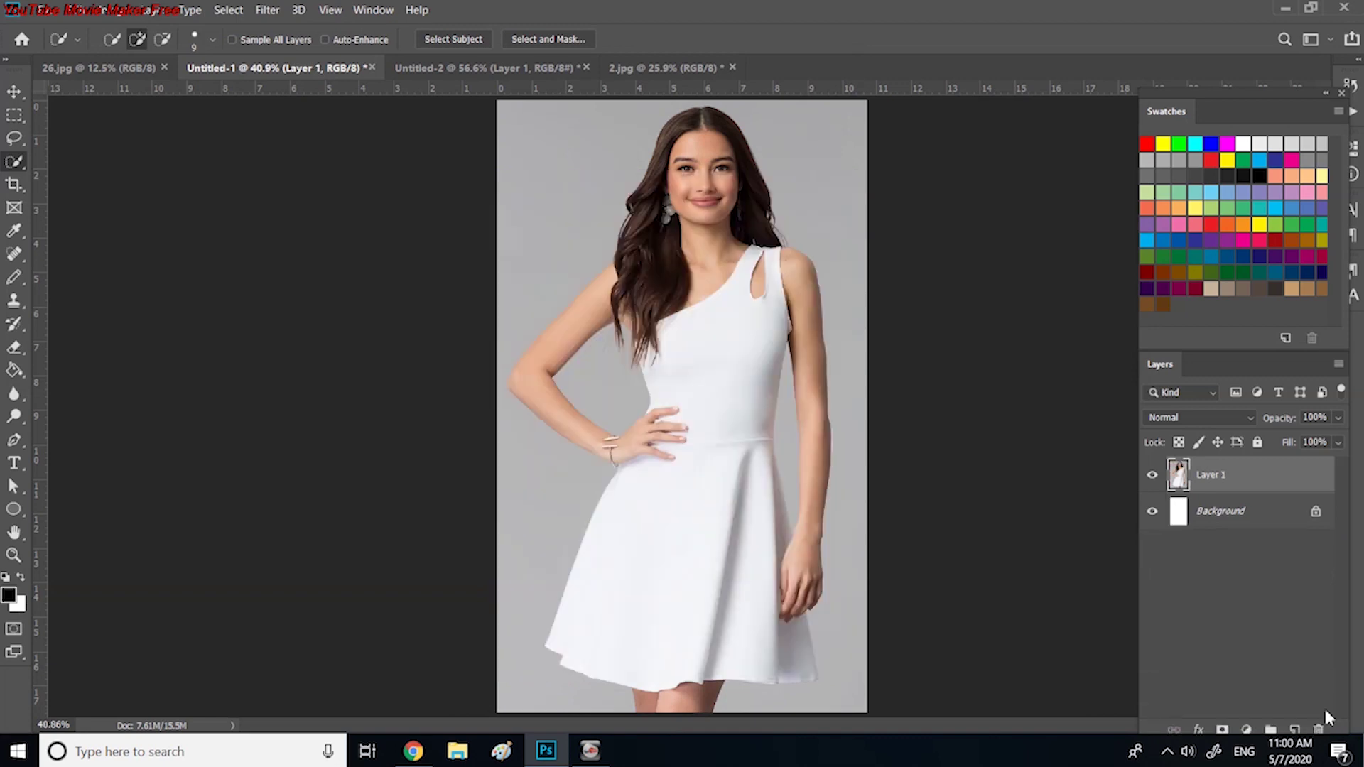
{"action": "left_click", "coordinate": [124, 71]}
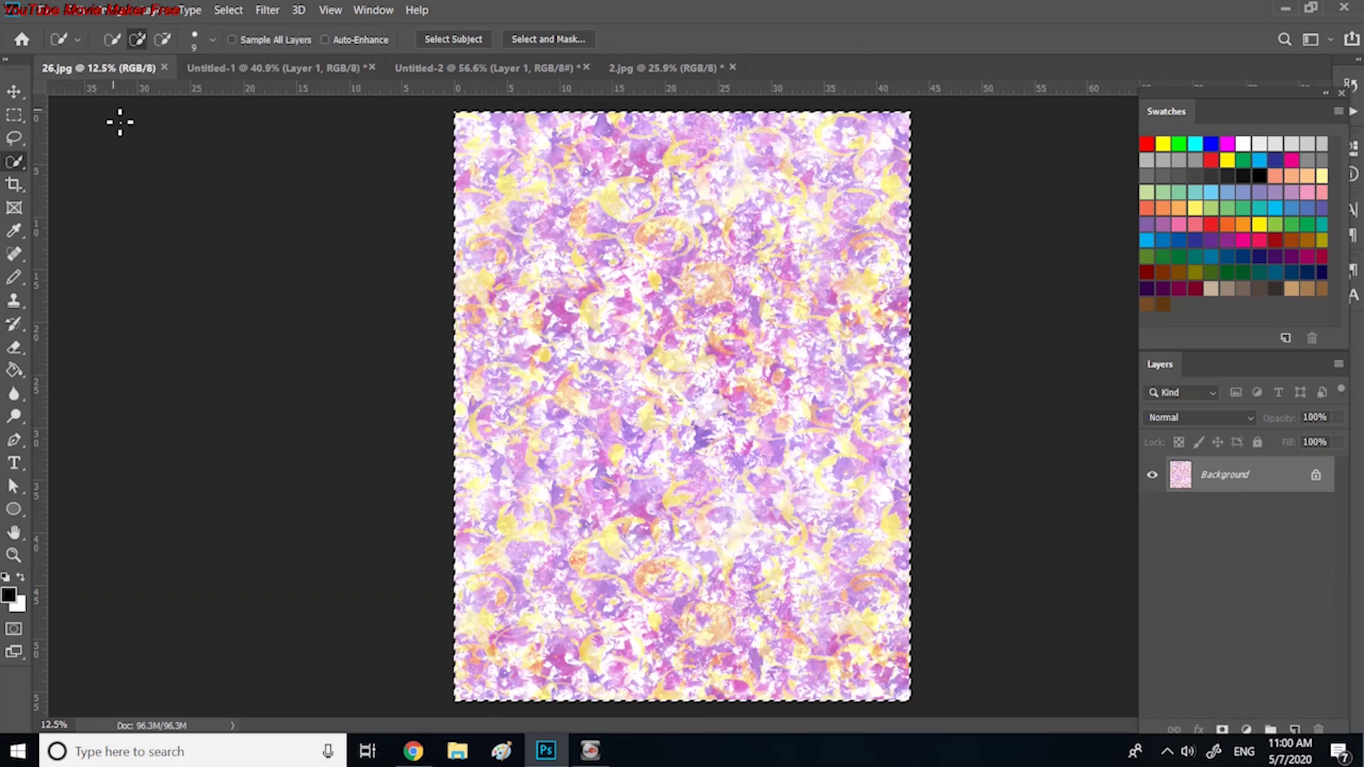
{"action": "left_click", "coordinate": [75, 10]}
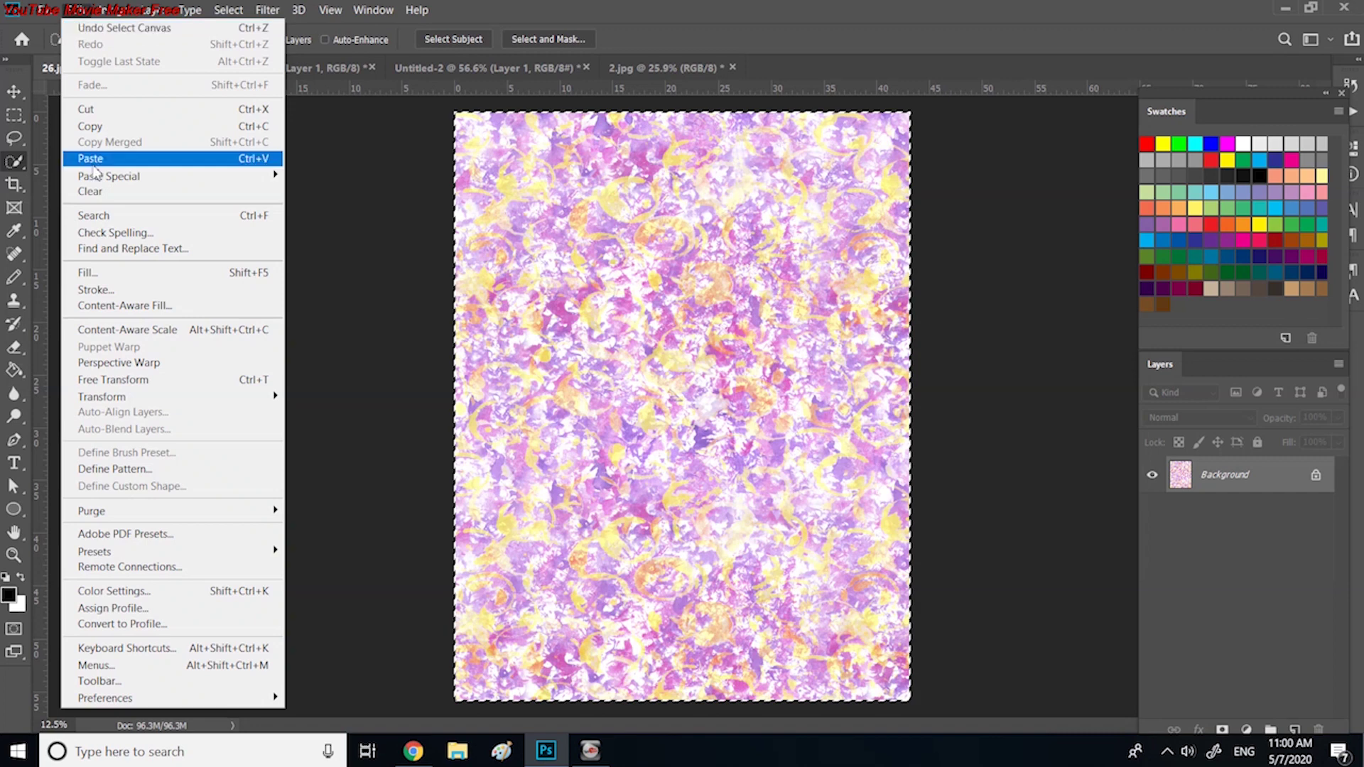
{"action": "mouse_move", "coordinate": [114, 10]}
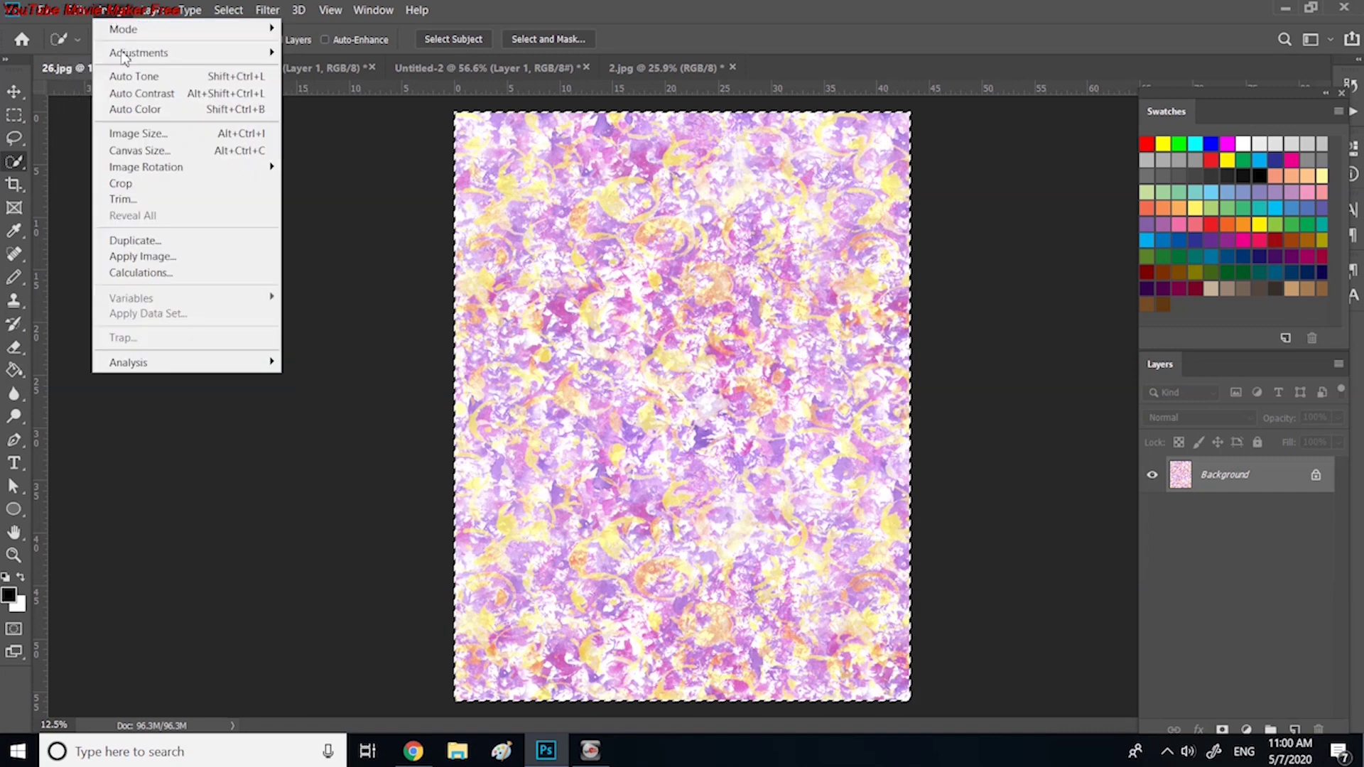
{"action": "left_click", "coordinate": [139, 135]}
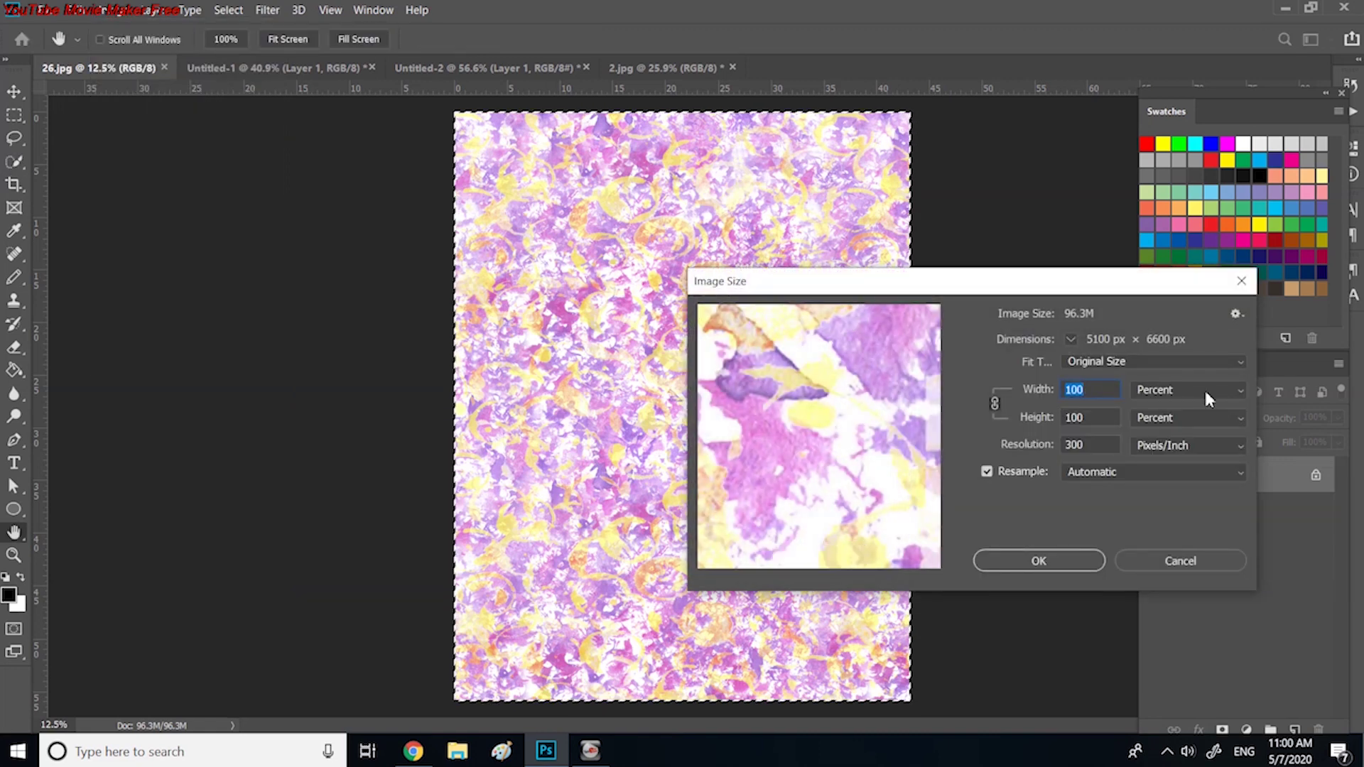
{"action": "left_click", "coordinate": [1203, 398]}
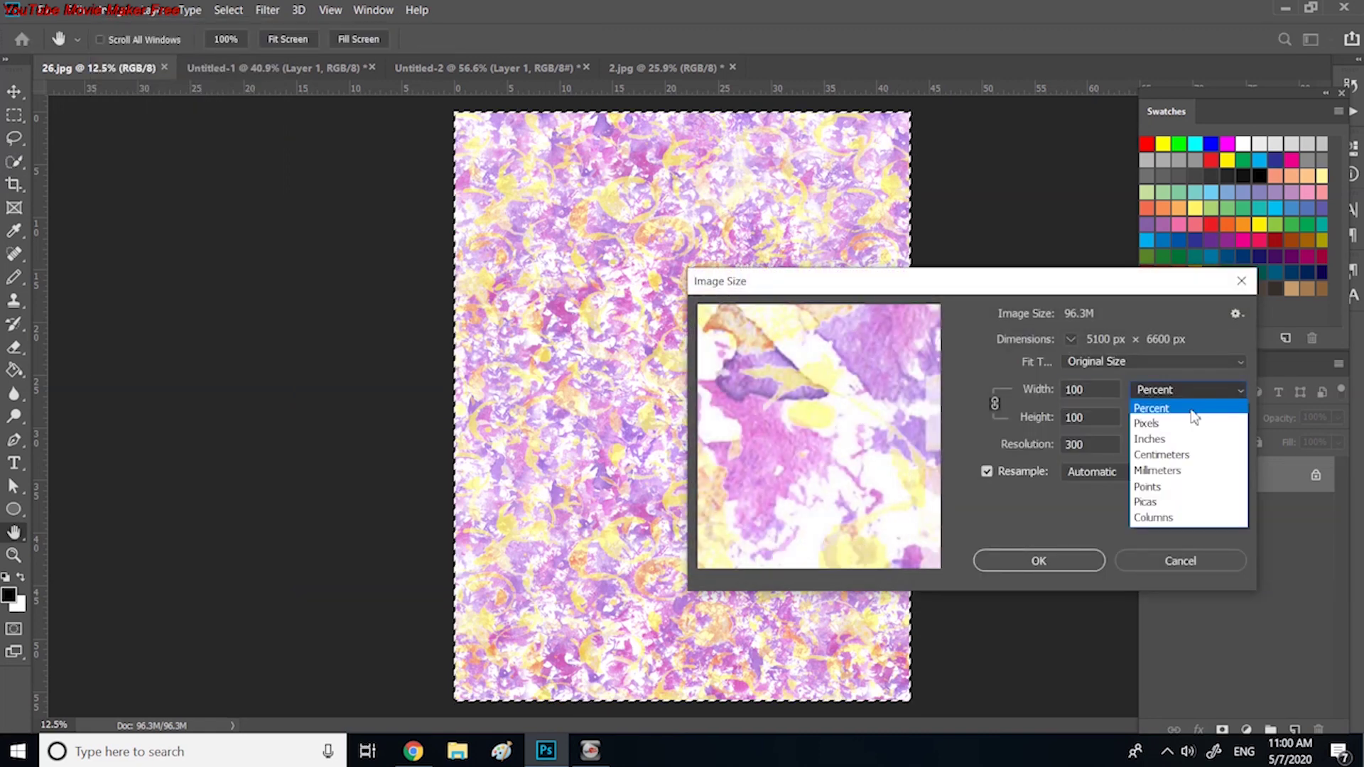
{"action": "left_click", "coordinate": [1179, 411]}
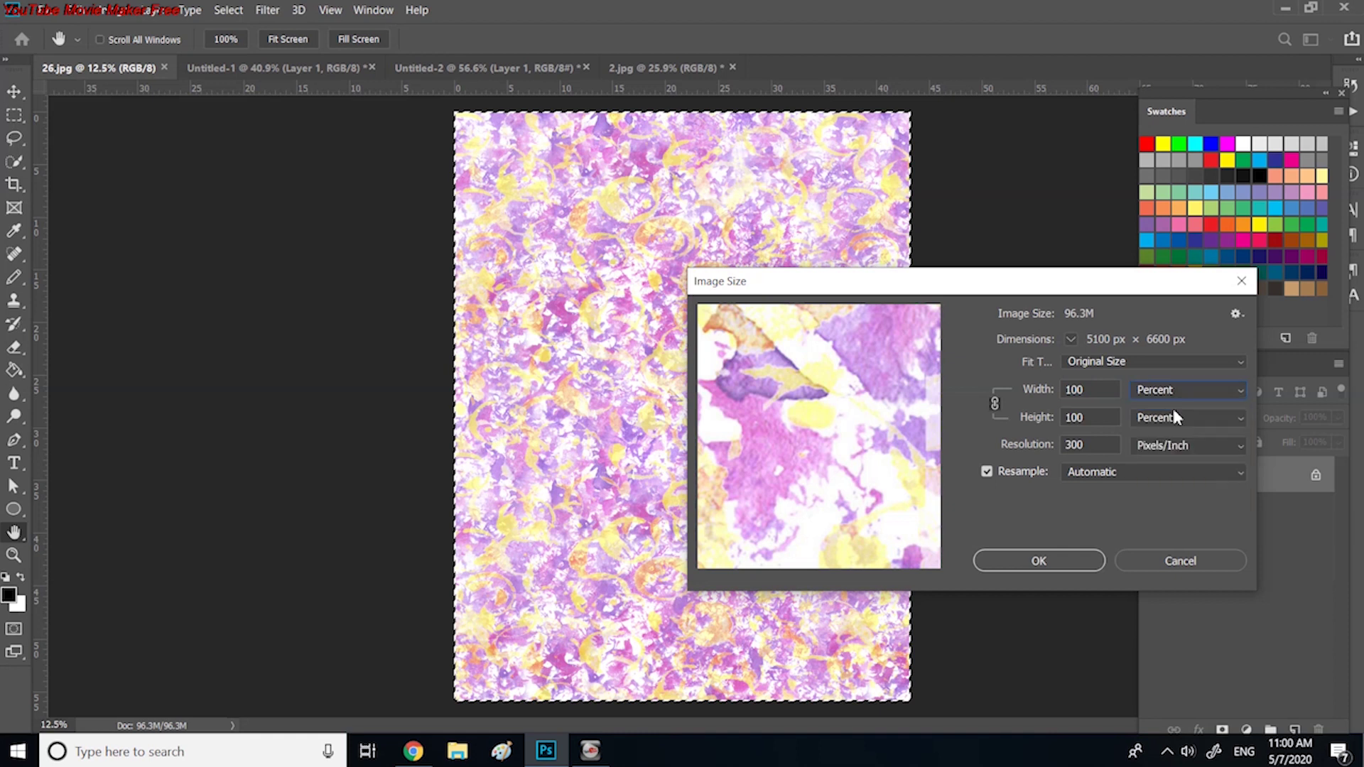
{"action": "double_click", "coordinate": [1087, 391]}
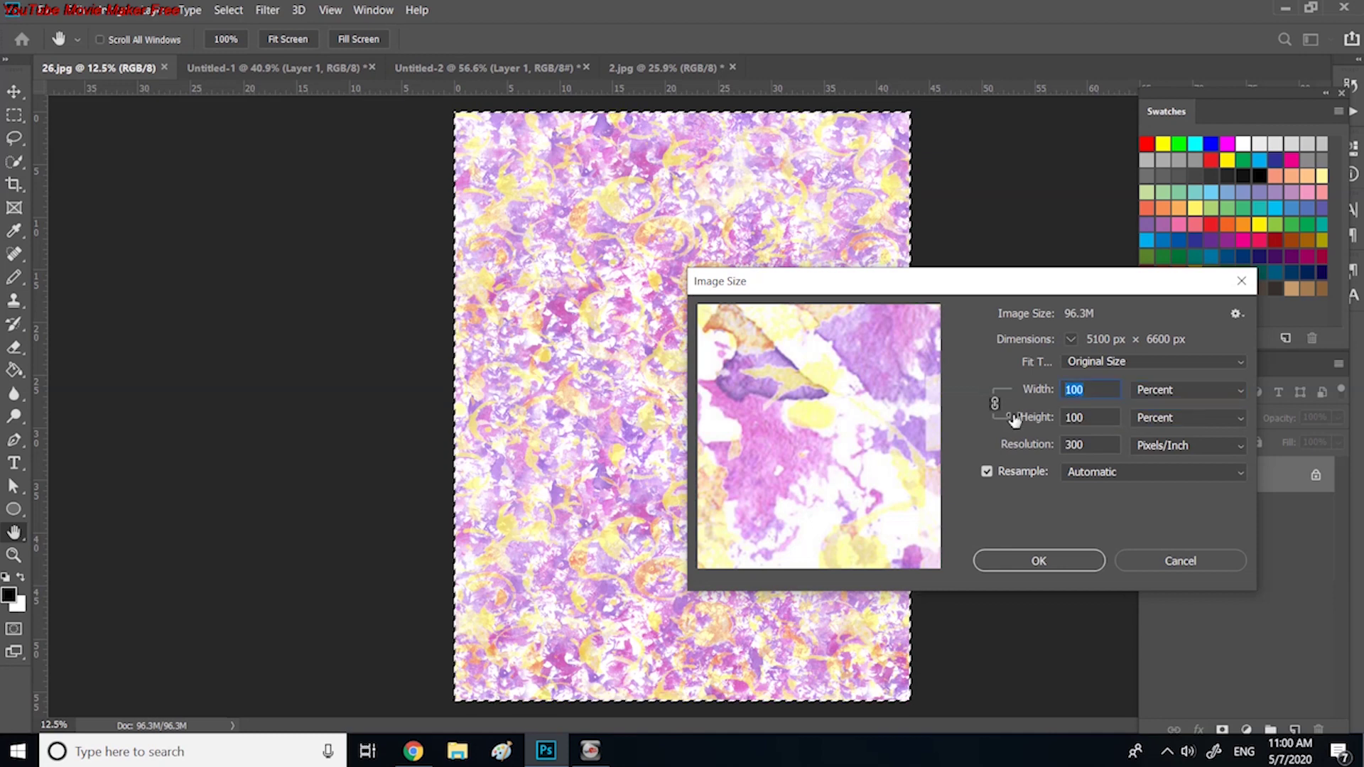
{"action": "type", "text": "25"}
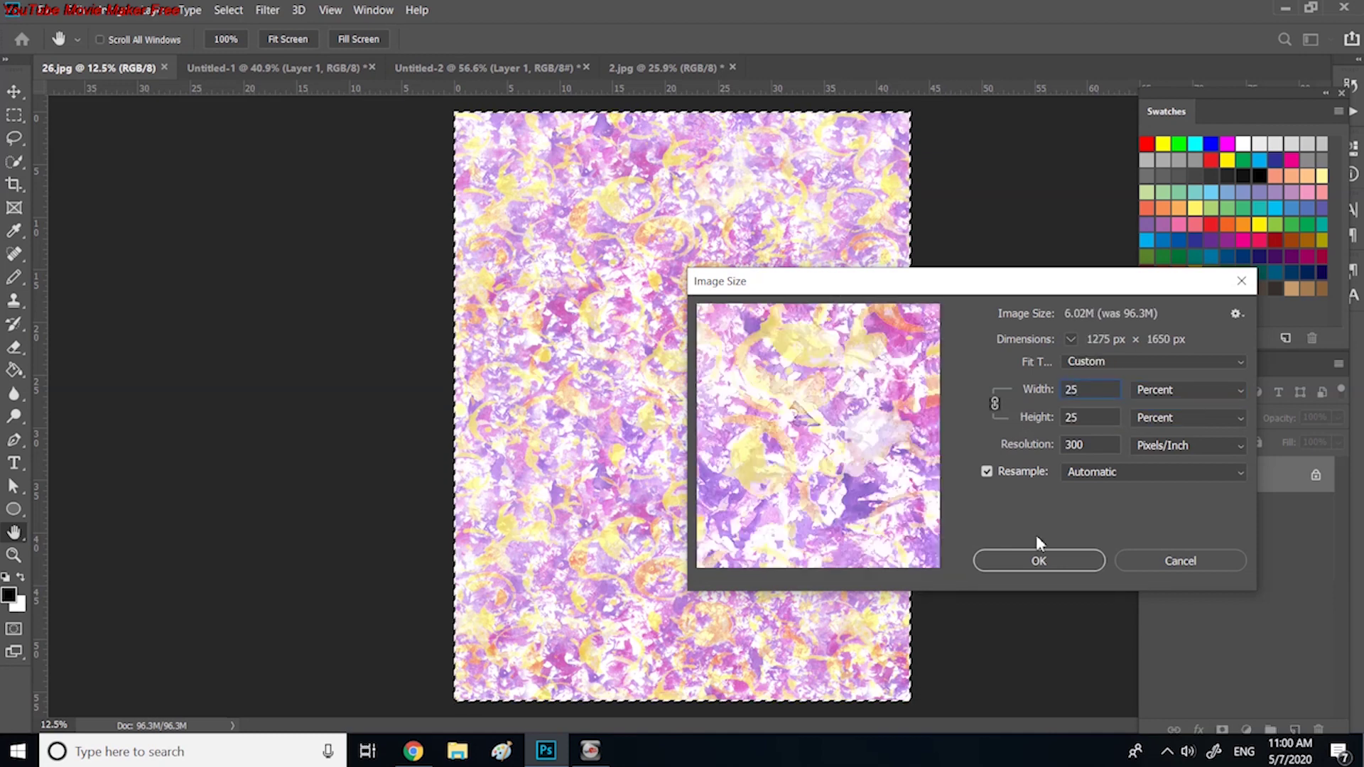
{"action": "left_click", "coordinate": [1015, 563]}
{"action": "key", "text": "w"}
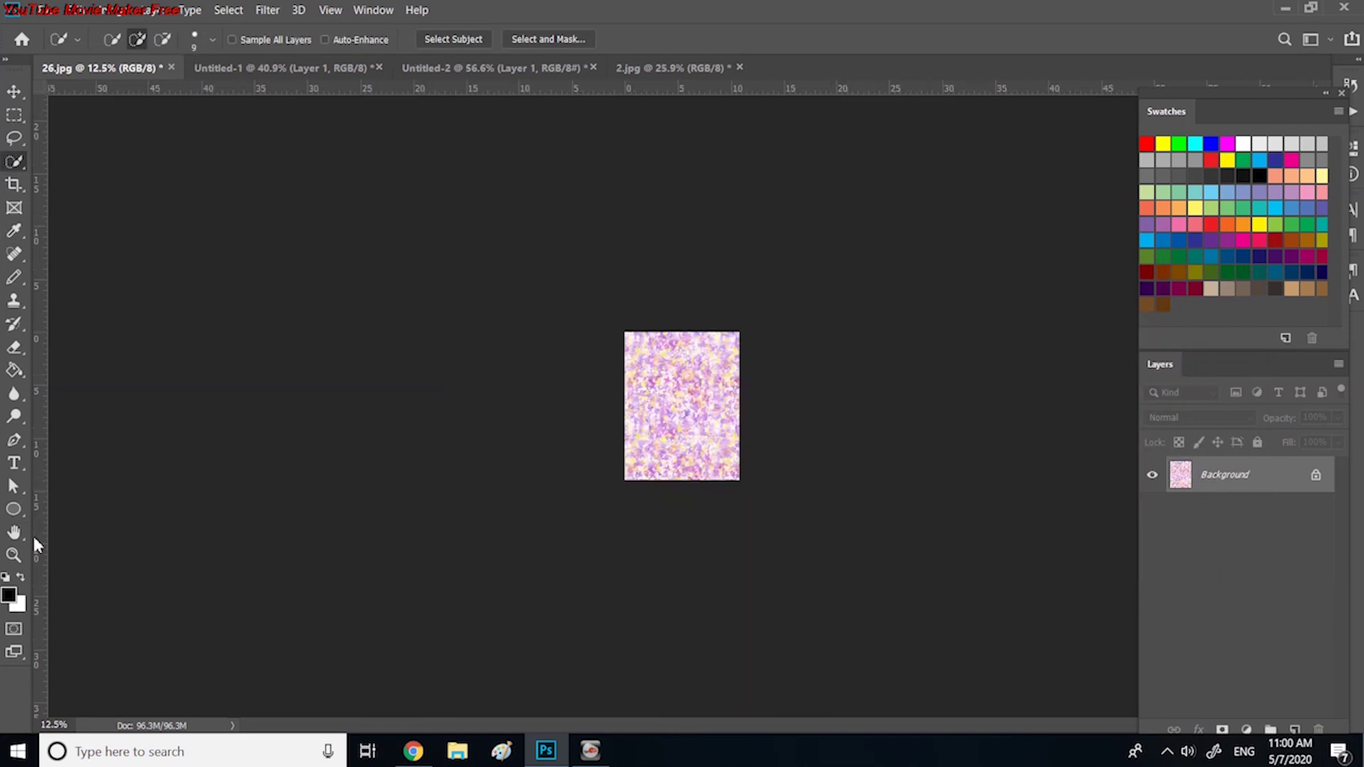
Fit the resized 26.jpg pattern on screen and select all of it.
{"action": "double_click", "coordinate": [14, 532]}
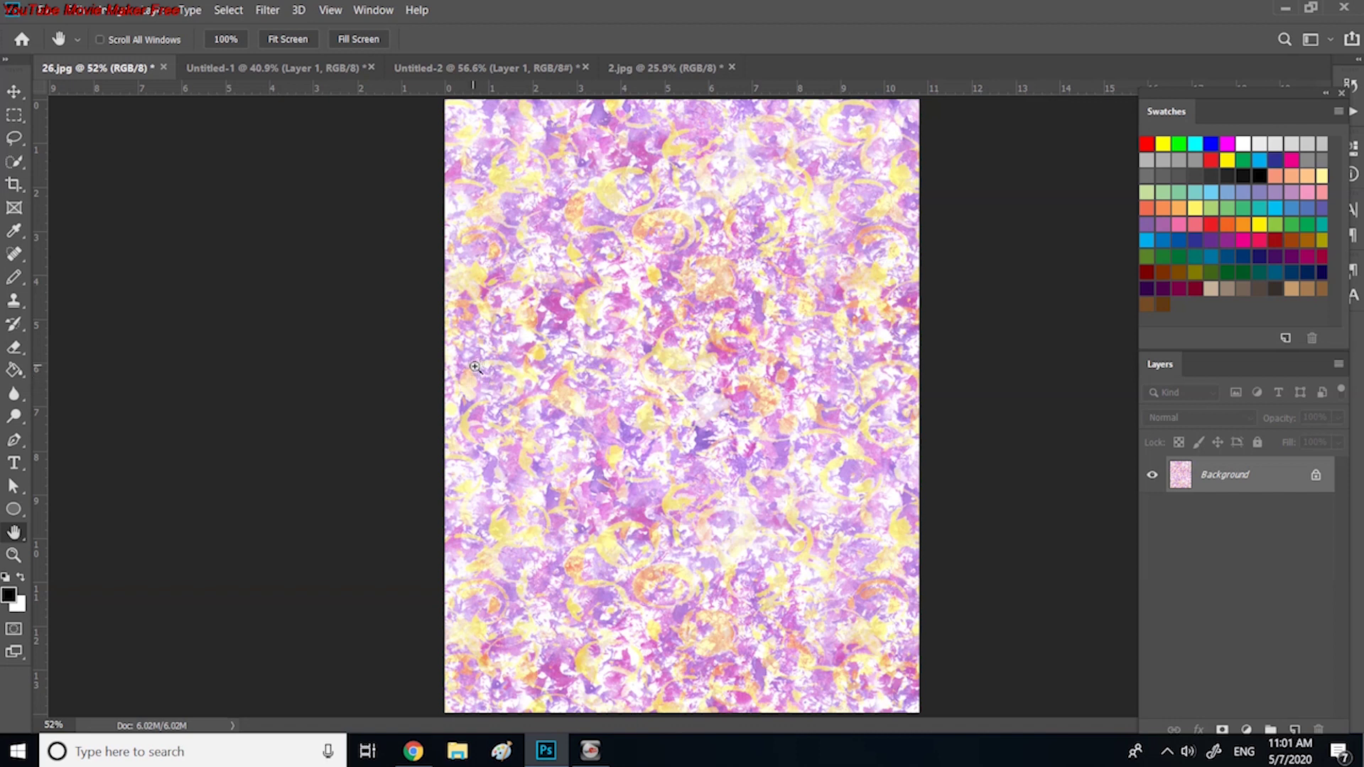
{"action": "key", "text": "ctrl+a"}
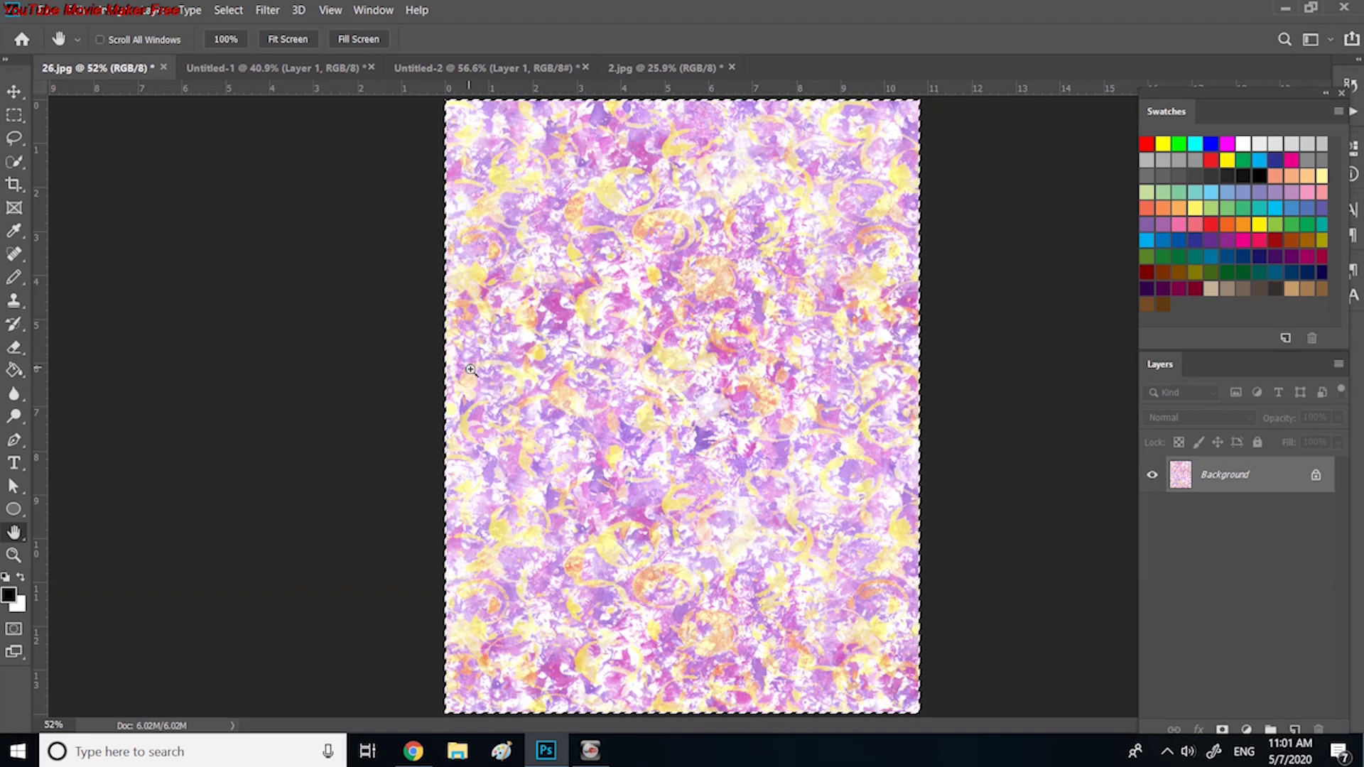
{"action": "left_click", "coordinate": [471, 368], "text": "ctrl"}
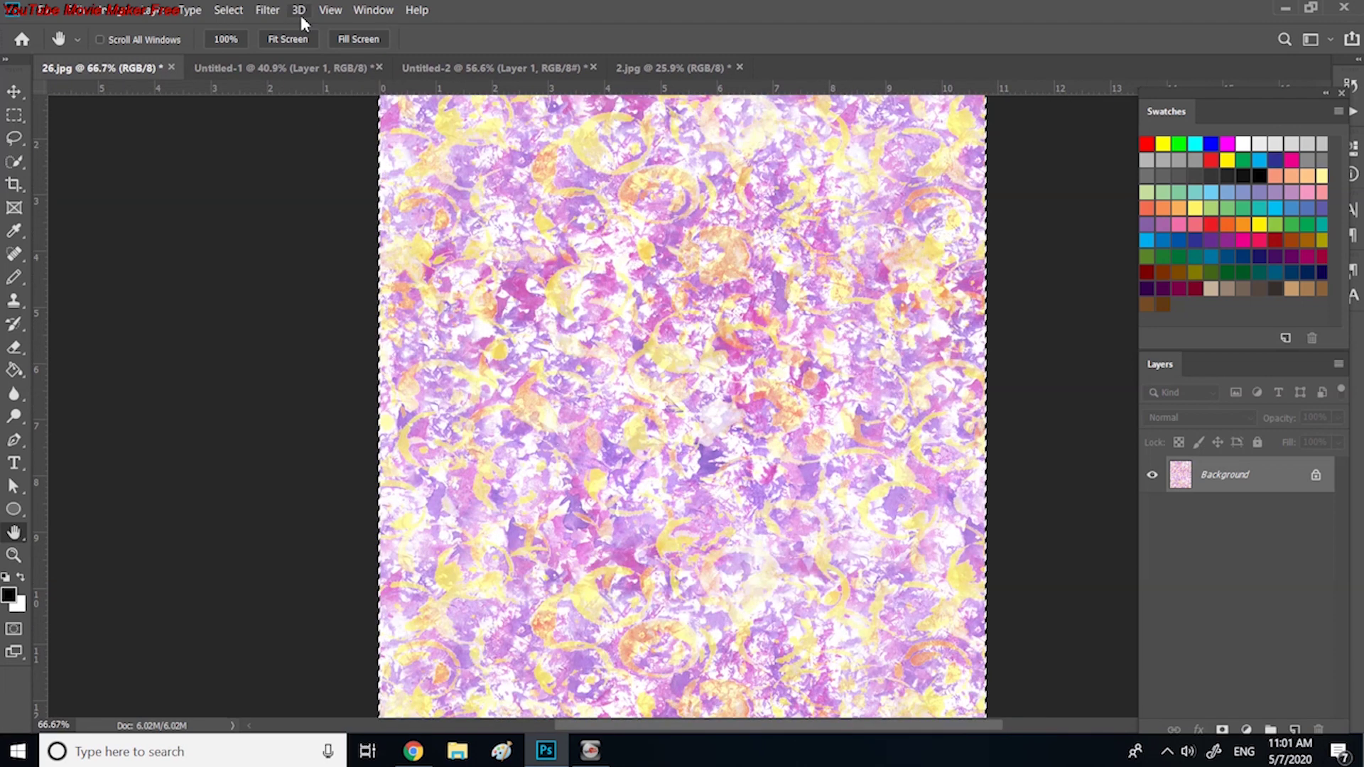
Switch to the Untitled-1 model photo with Quick Selection and zoom in on the dress.
{"action": "left_click", "coordinate": [230, 64]}
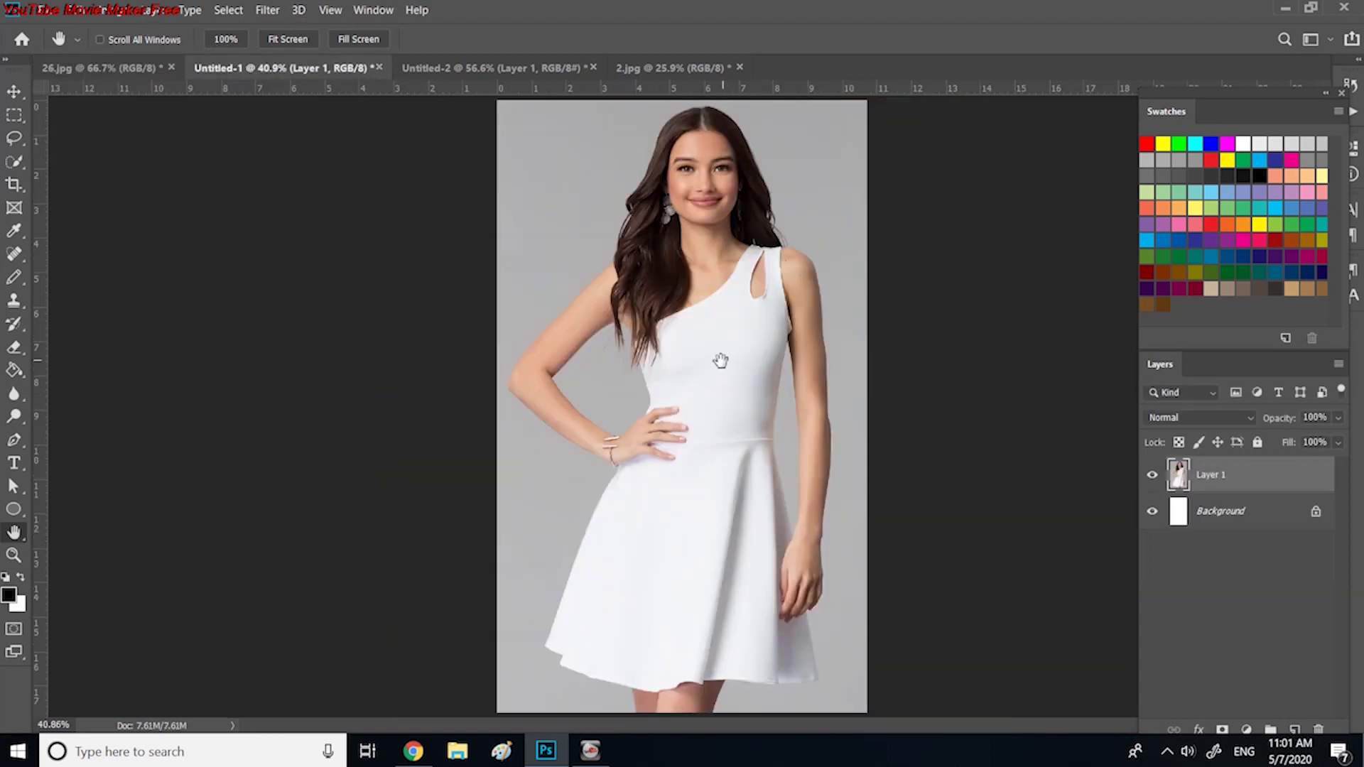
{"action": "left_click", "coordinate": [14, 162]}
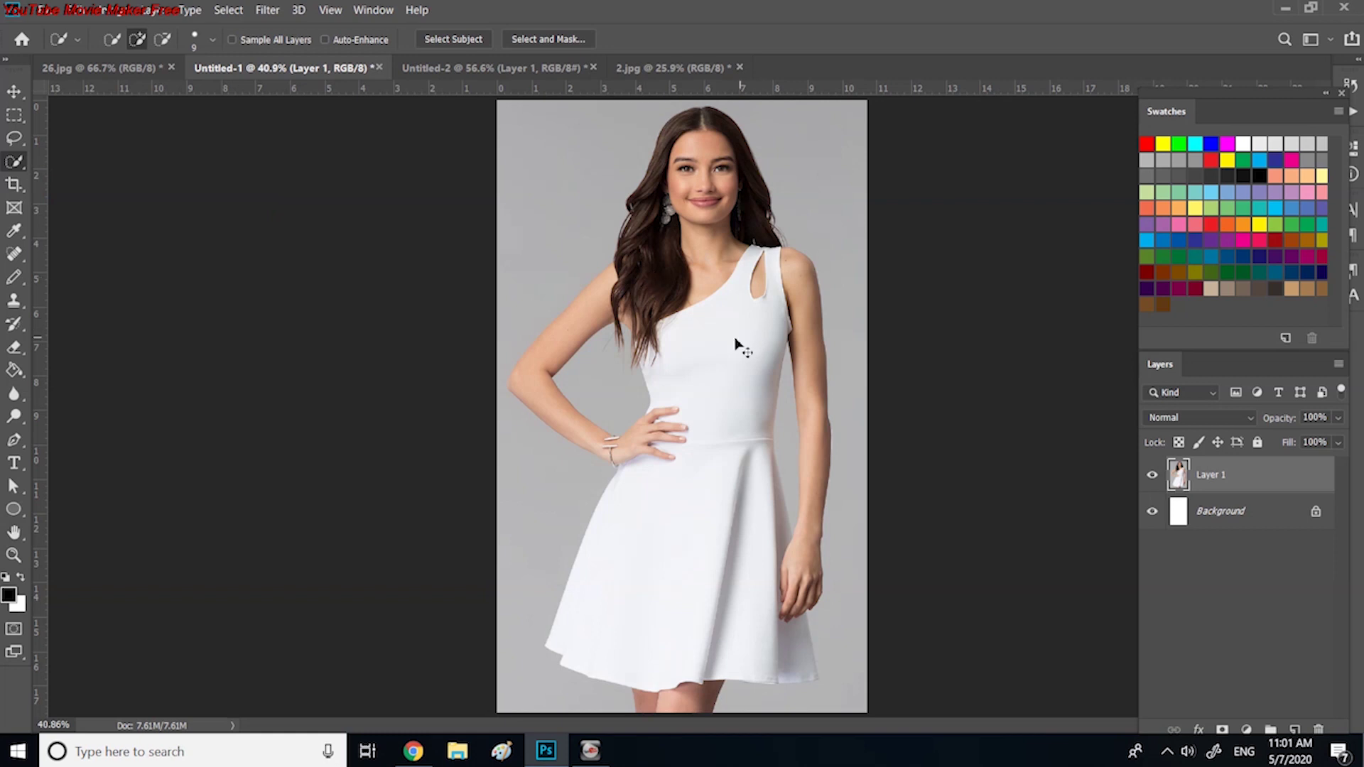
{"action": "key", "text": "ctrl+plus"}
{"action": "key", "text": "ctrl+plus"}
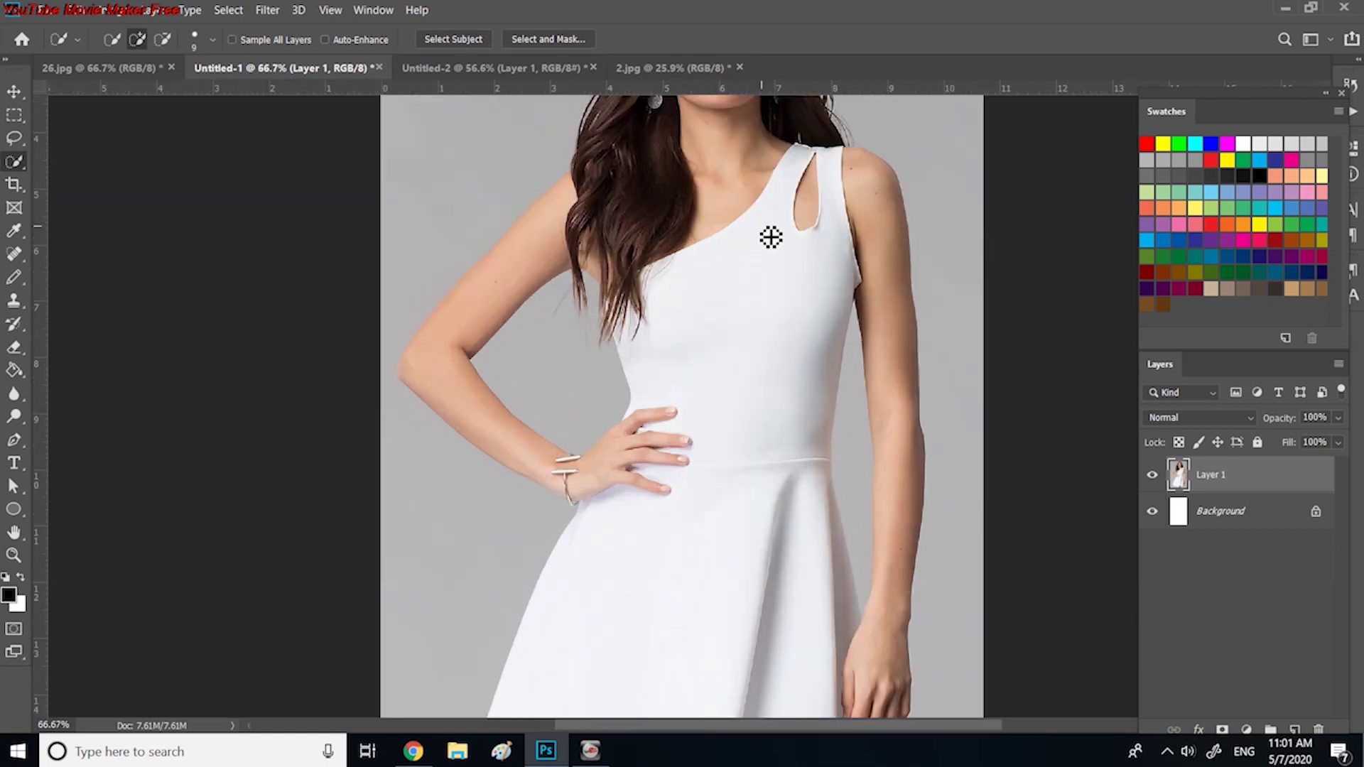
Brush a Quick Selection over the dress bodice and the right side of the skirt.
{"action": "mouse_move", "coordinate": [774, 245]}
{"action": "left_mouse_down"}
{"action": "mouse_move", "coordinate": [755, 309]}
{"action": "mouse_move", "coordinate": [785, 330]}
{"action": "mouse_move", "coordinate": [792, 440]}
{"action": "mouse_move", "coordinate": [778, 506]}
{"action": "mouse_move", "coordinate": [756, 560]}
{"action": "mouse_move", "coordinate": [648, 624]}
{"action": "mouse_move", "coordinate": [756, 611]}
{"action": "mouse_move", "coordinate": [846, 625]}
{"action": "mouse_move", "coordinate": [850, 615]}
{"action": "mouse_move", "coordinate": [771, 579]}
{"action": "mouse_move", "coordinate": [731, 317]}
{"action": "left_mouse_up"}
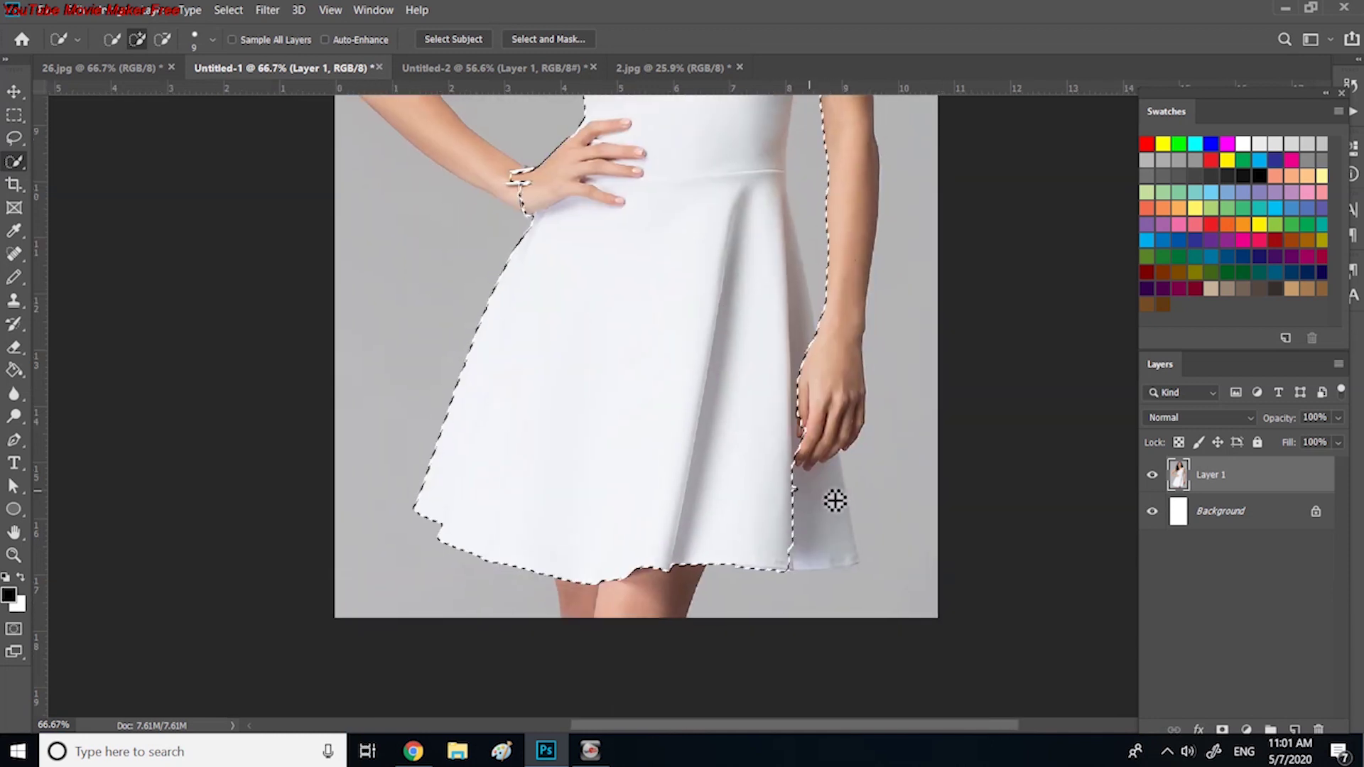
{"action": "left_click_drag", "start_coordinate": [831, 496], "coordinate": [866, 570]}
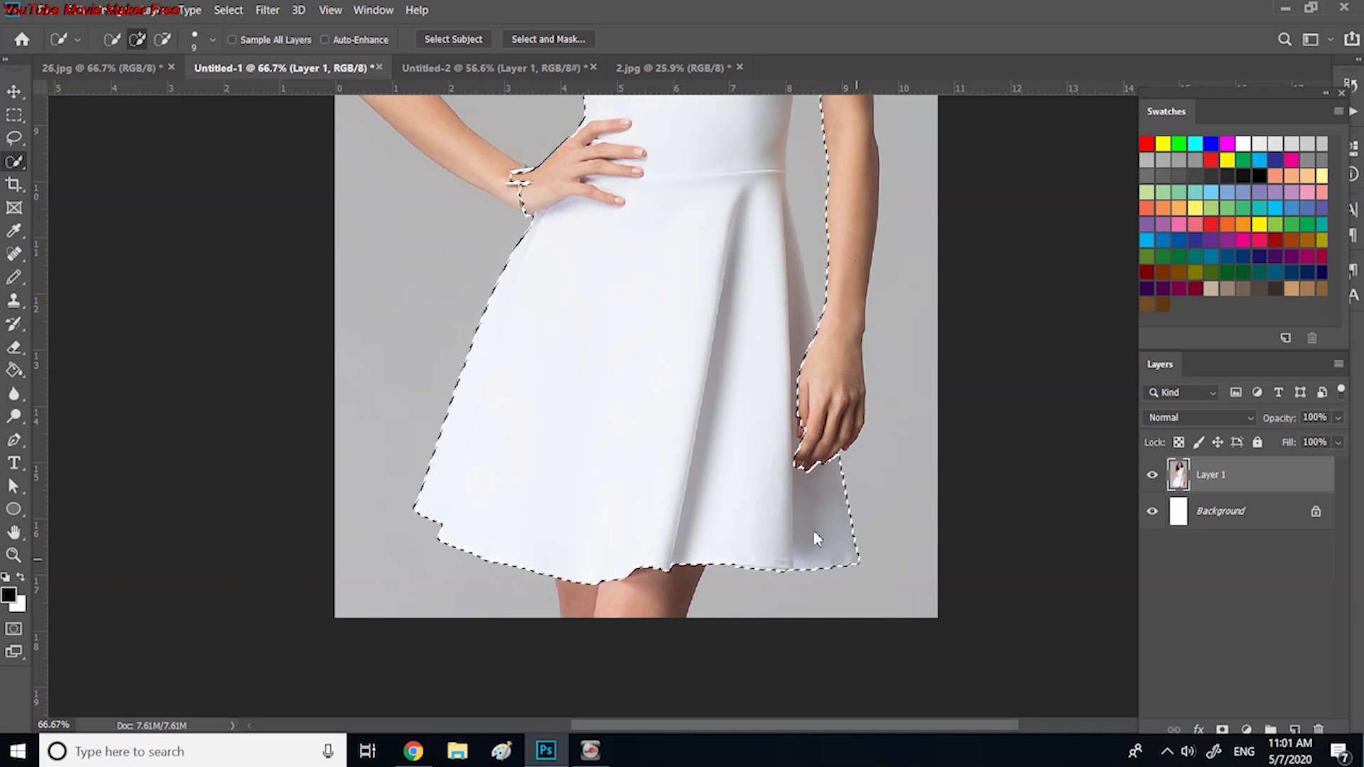
{"action": "mouse_move", "coordinate": [716, 268]}
{"action": "left_mouse_down"}
{"action": "mouse_move", "coordinate": [663, 307]}
{"action": "mouse_move", "coordinate": [588, 423]}
{"action": "mouse_move", "coordinate": [588, 435]}
{"action": "mouse_move", "coordinate": [633, 448]}
{"action": "left_mouse_up"}
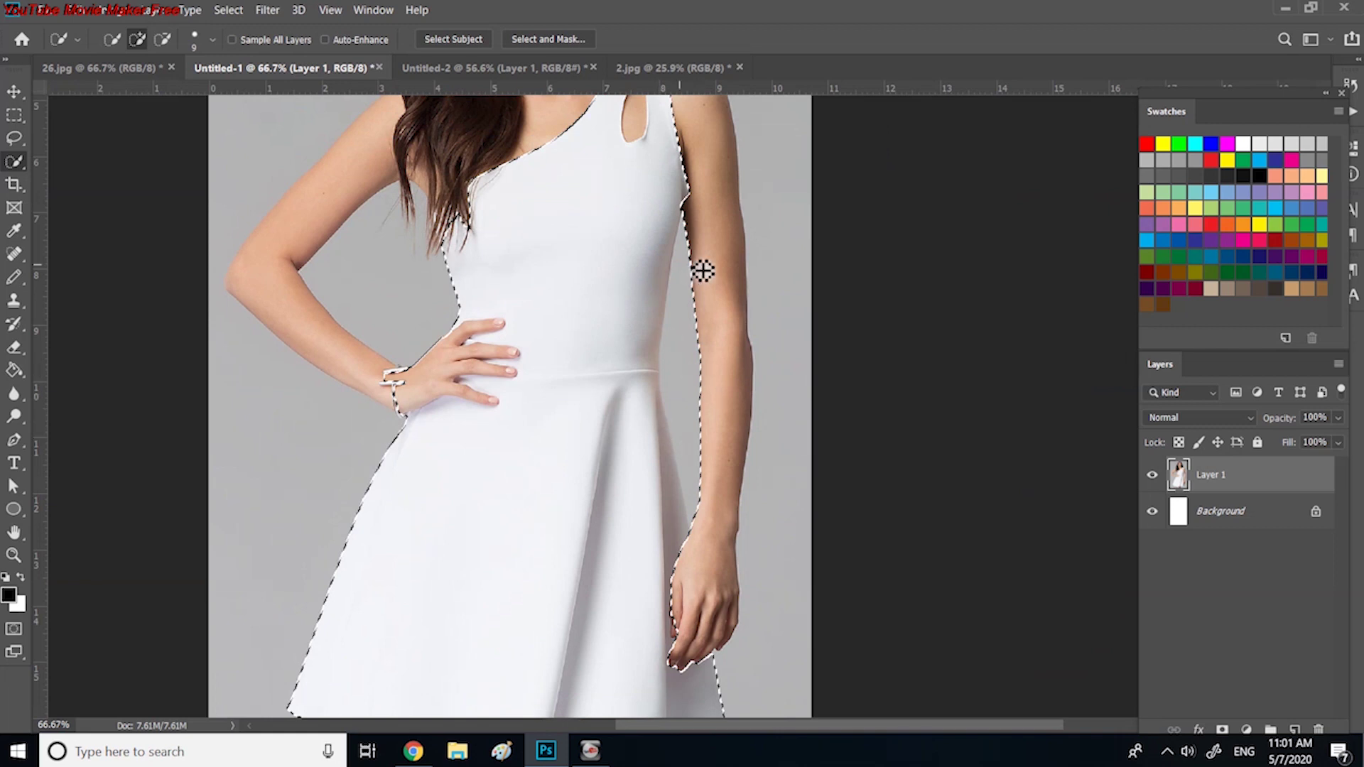
Subtract the arm, the fingers on the hip and the keyhole cutout from the selection.
{"action": "key", "text": "alt"}
{"action": "mouse_move", "coordinate": [701, 252]}
{"action": "left_mouse_down"}
{"action": "mouse_move", "coordinate": [704, 277]}
{"action": "mouse_move", "coordinate": [694, 225]}
{"action": "mouse_move", "coordinate": [706, 481]}
{"action": "mouse_move", "coordinate": [729, 498]}
{"action": "left_mouse_up"}
{"action": "key", "text": "ctrl+d"}
{"action": "left_click_drag", "start_coordinate": [533, 271], "coordinate": [590, 309]}
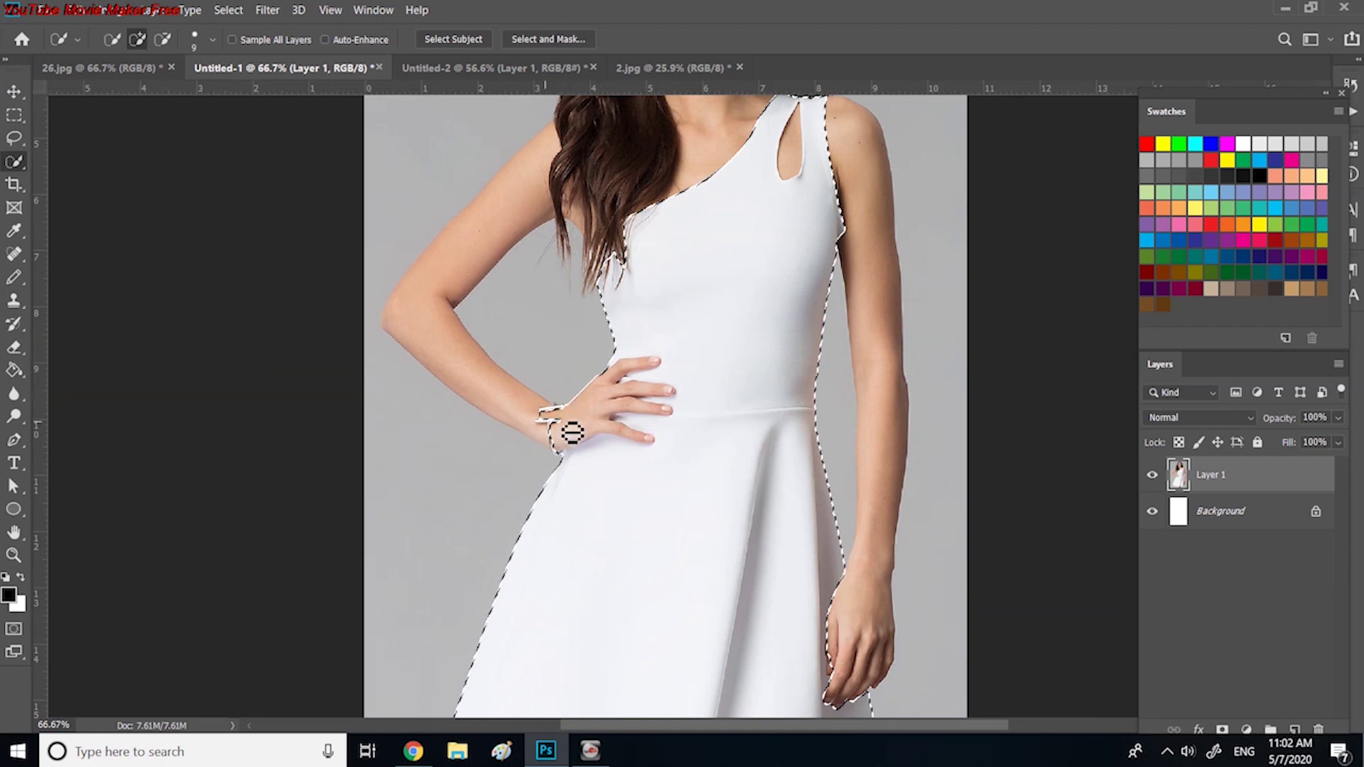
{"action": "mouse_move", "coordinate": [557, 402]}
{"action": "left_mouse_down"}
{"action": "mouse_move", "coordinate": [621, 385]}
{"action": "mouse_move", "coordinate": [609, 438]}
{"action": "mouse_move", "coordinate": [592, 429]}
{"action": "mouse_move", "coordinate": [673, 441]}
{"action": "left_mouse_up"}
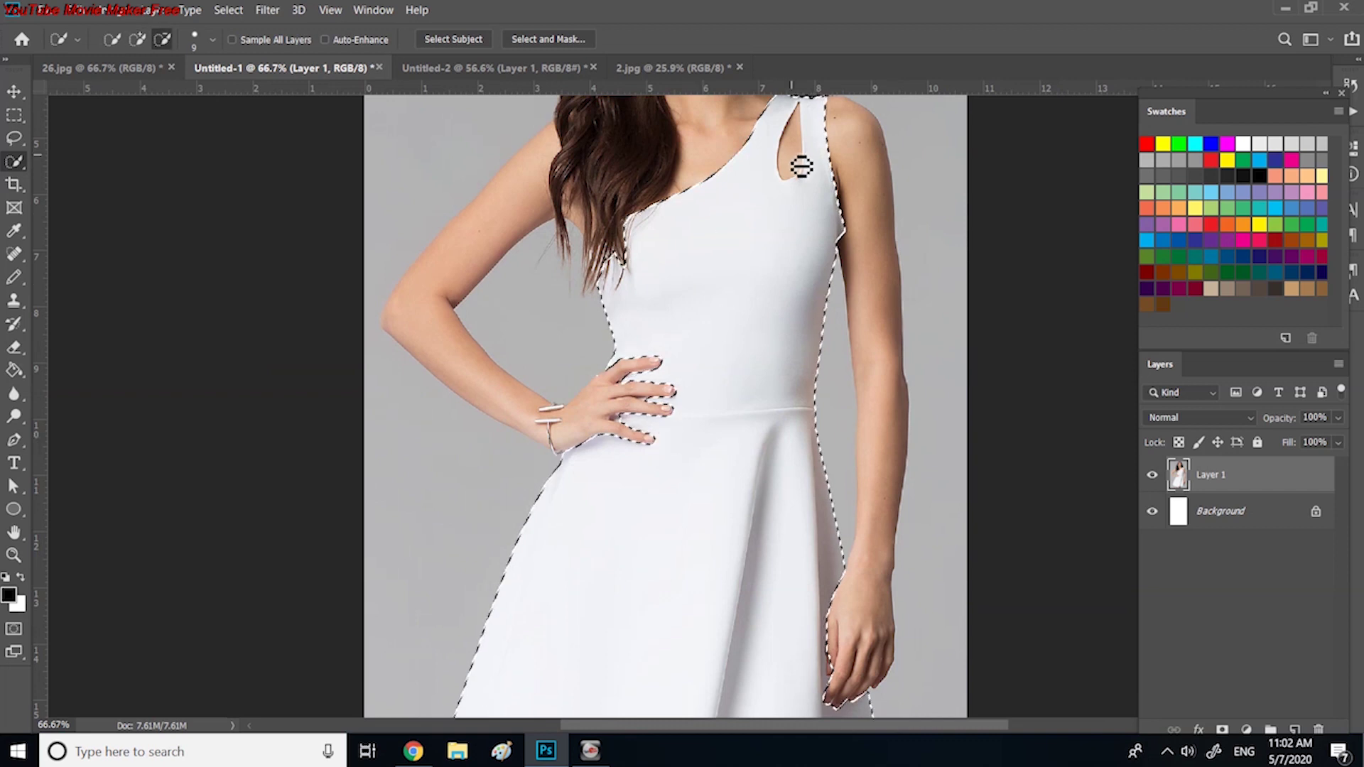
{"action": "left_click_drag", "start_coordinate": [797, 161], "coordinate": [793, 171]}
Zoom in on the hand and trim the gaps between the fingers out of the selection.
{"action": "scroll", "coordinate": [710, 256], "scroll_direction": "up", "scroll_amount": 2}
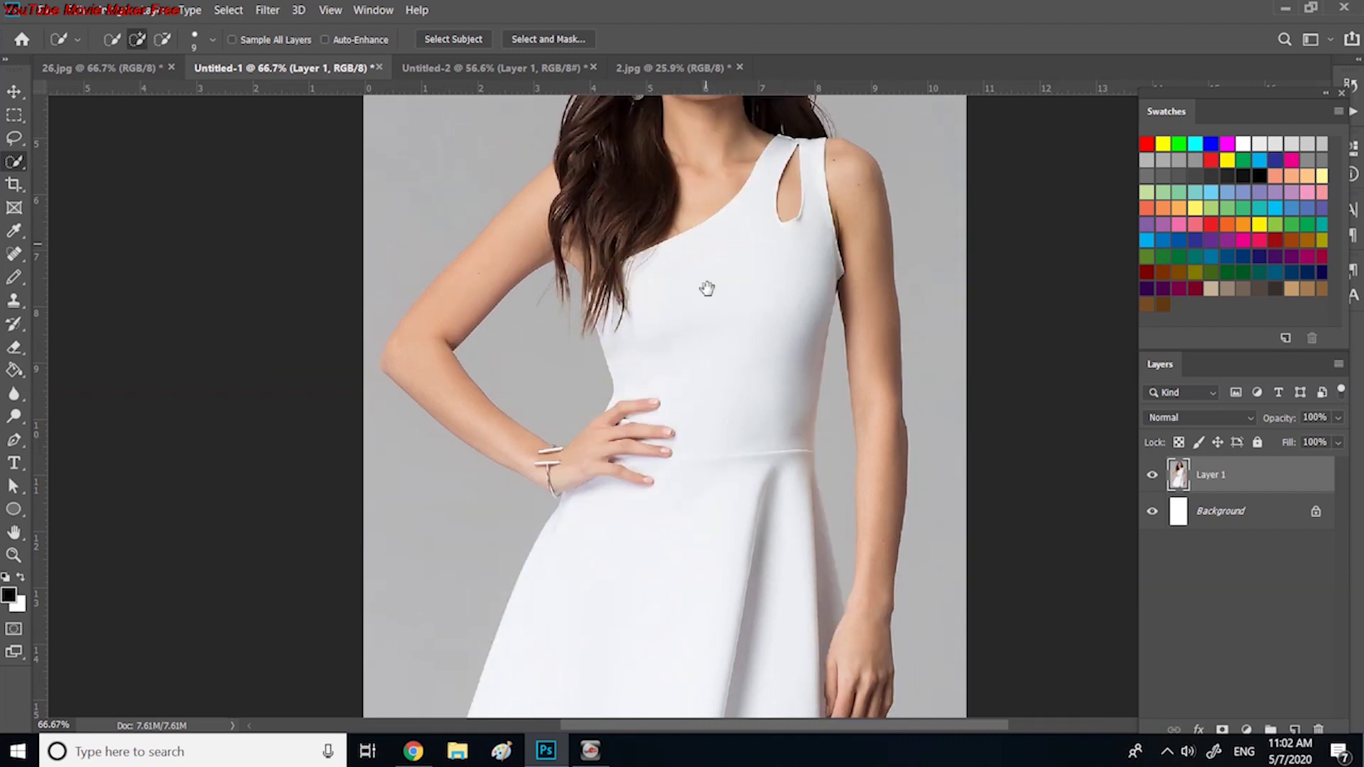
{"action": "key", "text": "ctrl+plus"}
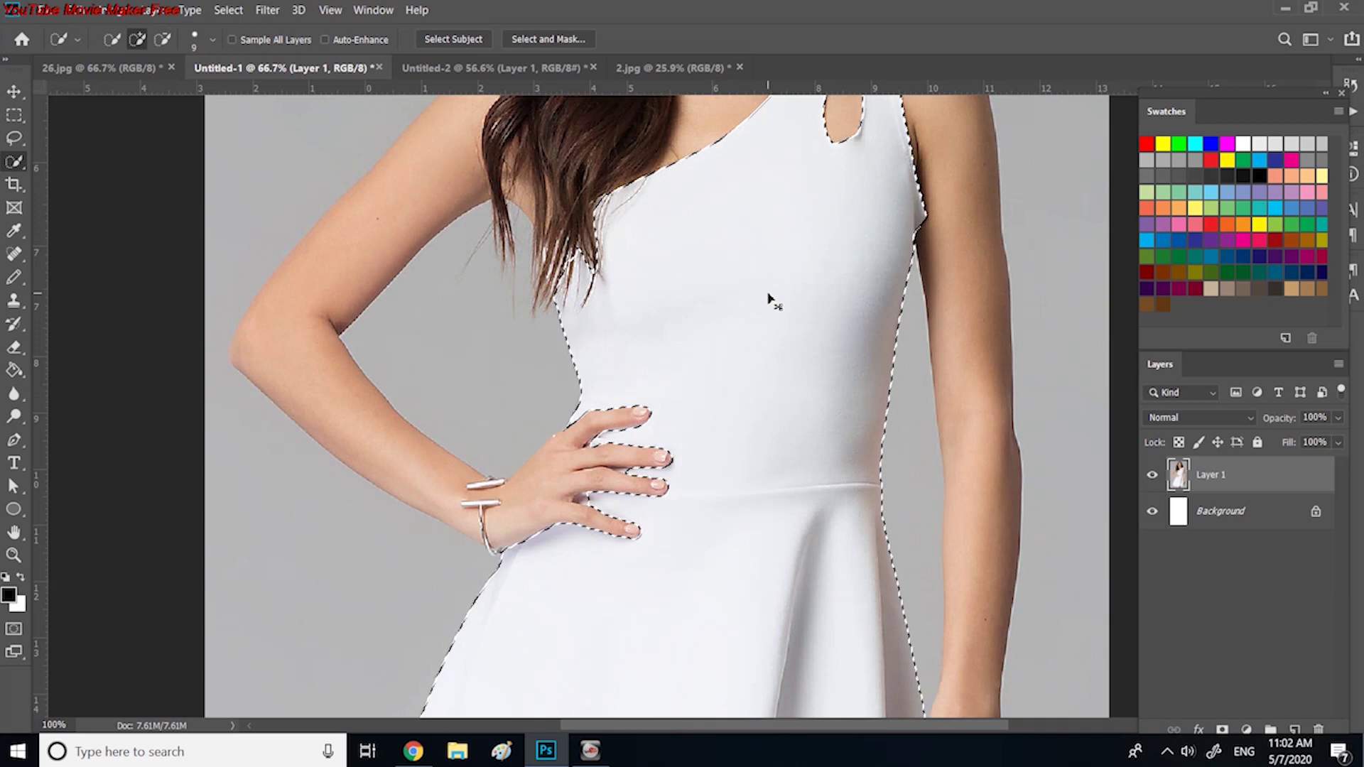
{"action": "key", "text": "ctrl+plus"}
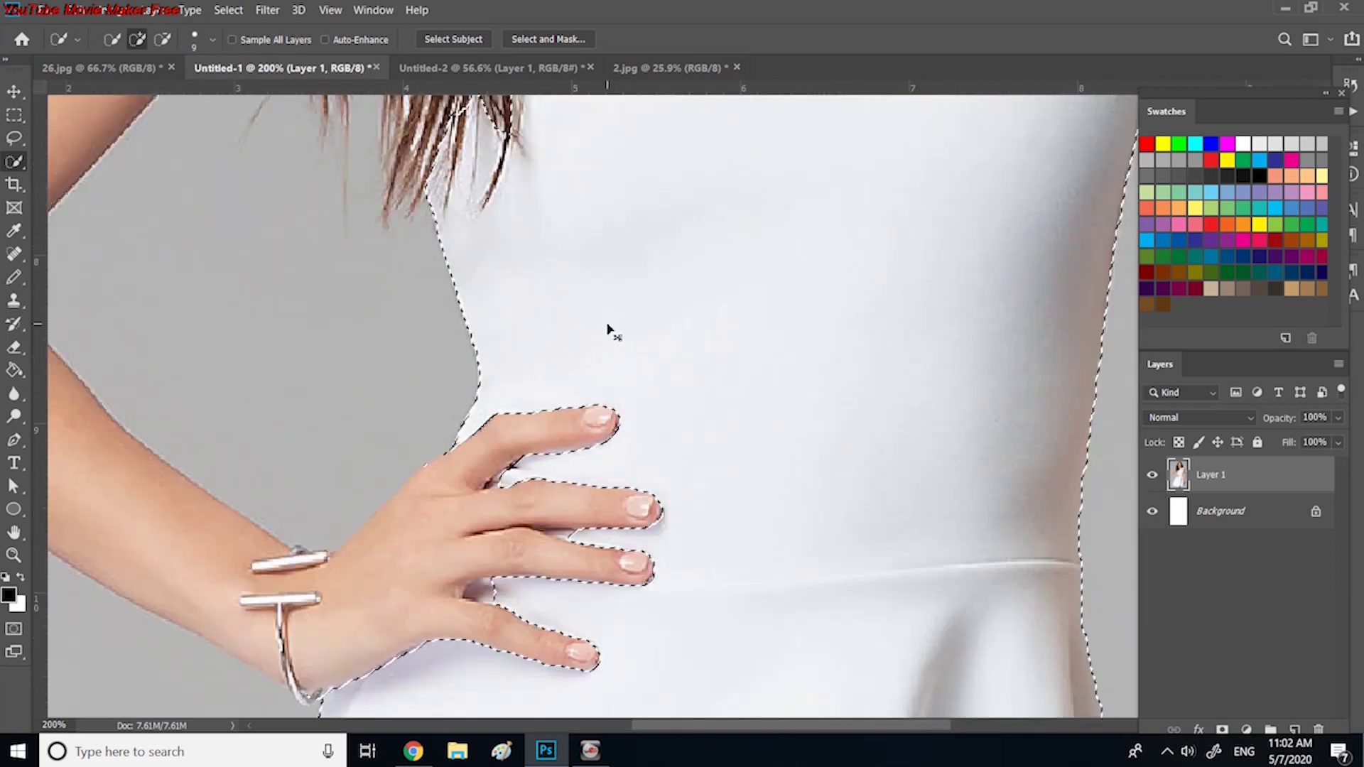
{"action": "key", "text": "ctrl+minus"}
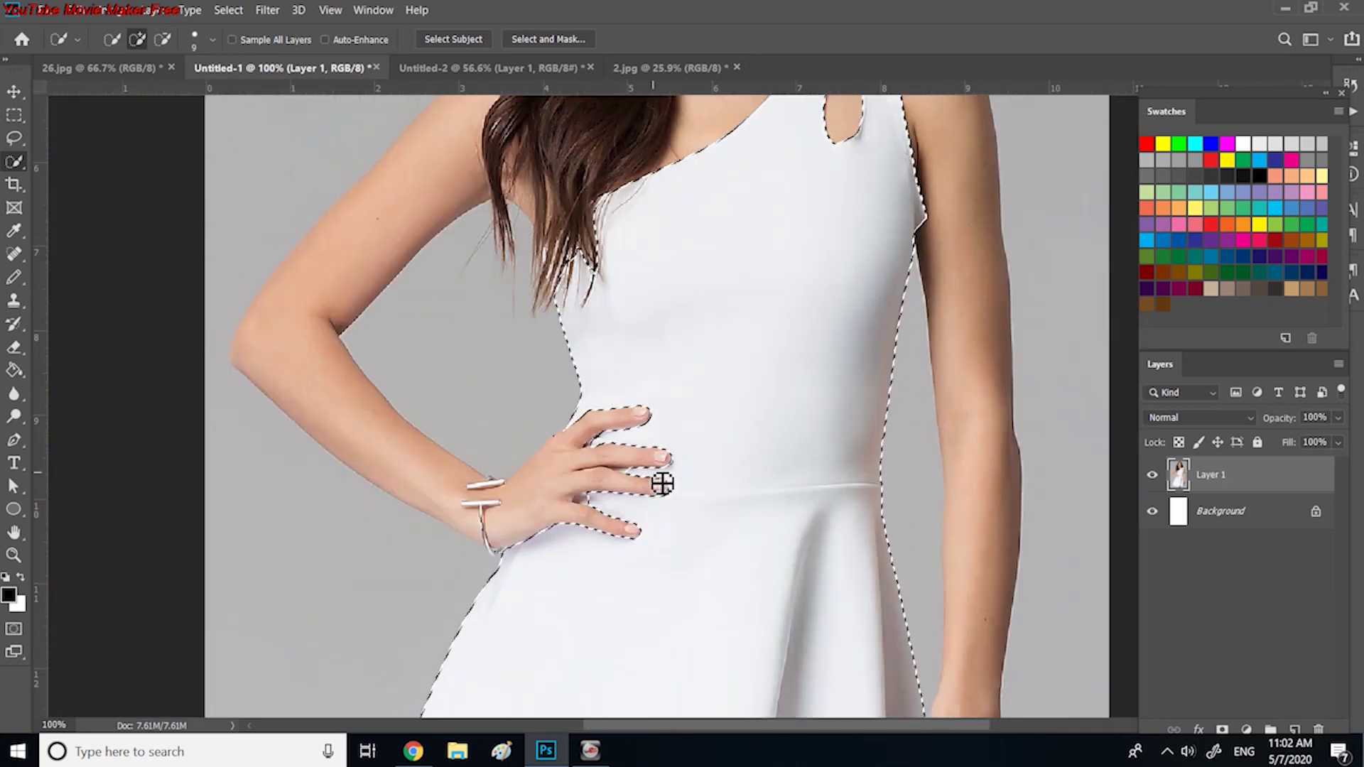
{"action": "left_click", "coordinate": [661, 483], "text": "alt"}
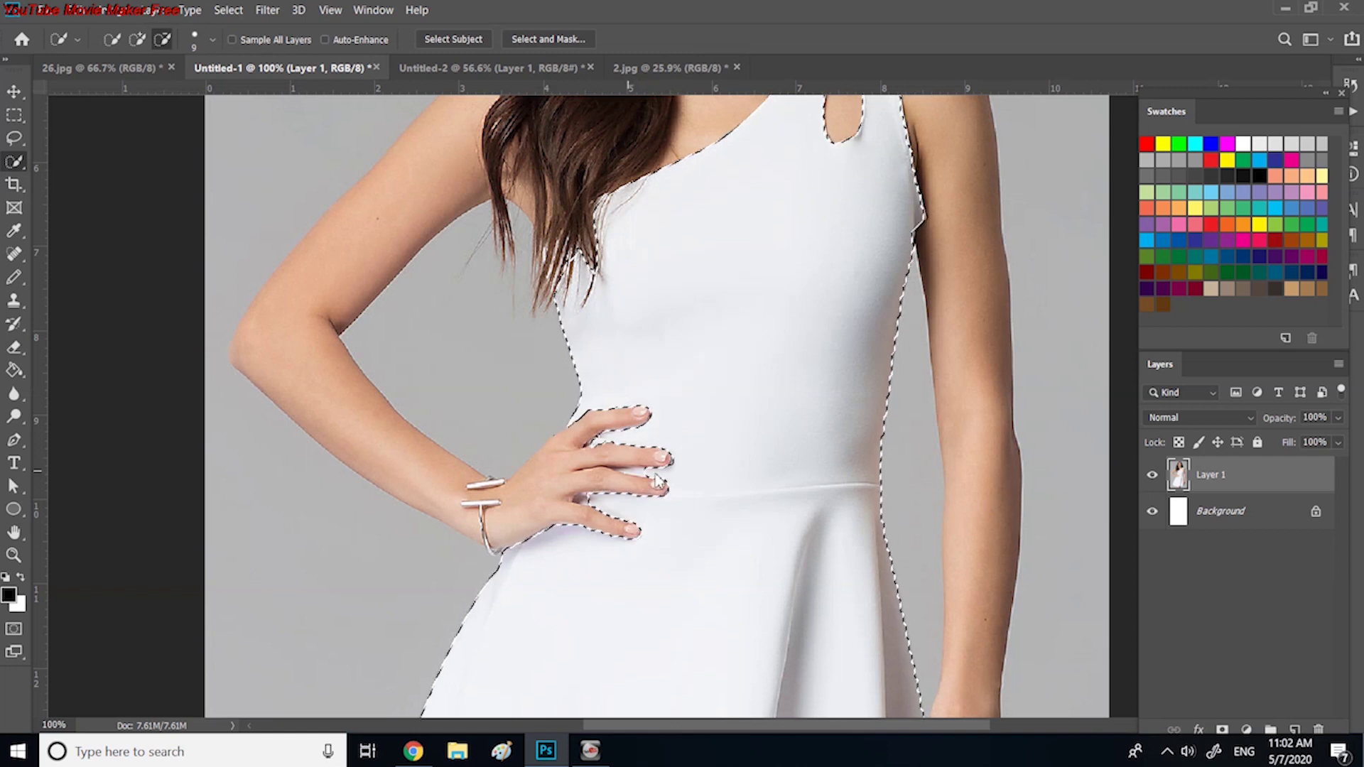
{"action": "left_click_drag", "start_coordinate": [651, 478], "coordinate": [648, 478]}
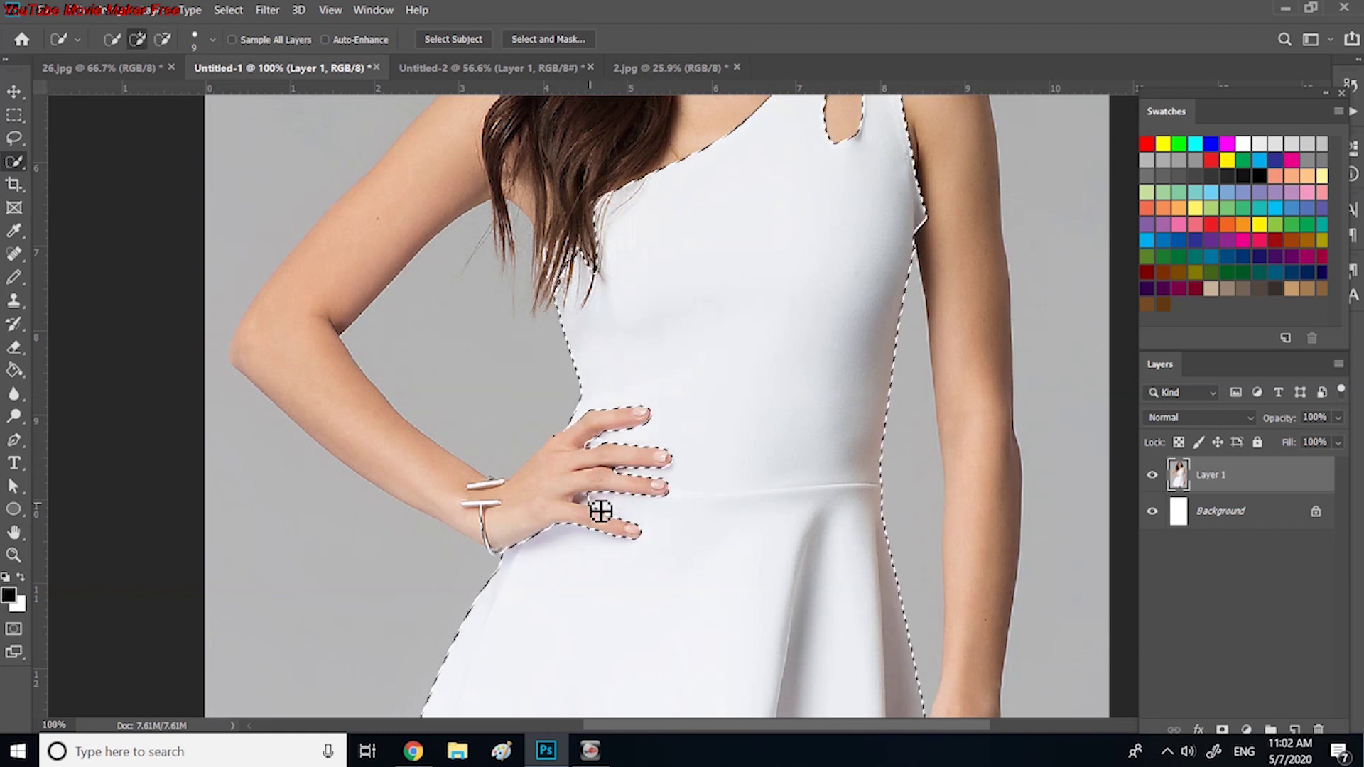
{"action": "left_click_drag", "start_coordinate": [601, 510], "coordinate": [597, 505]}
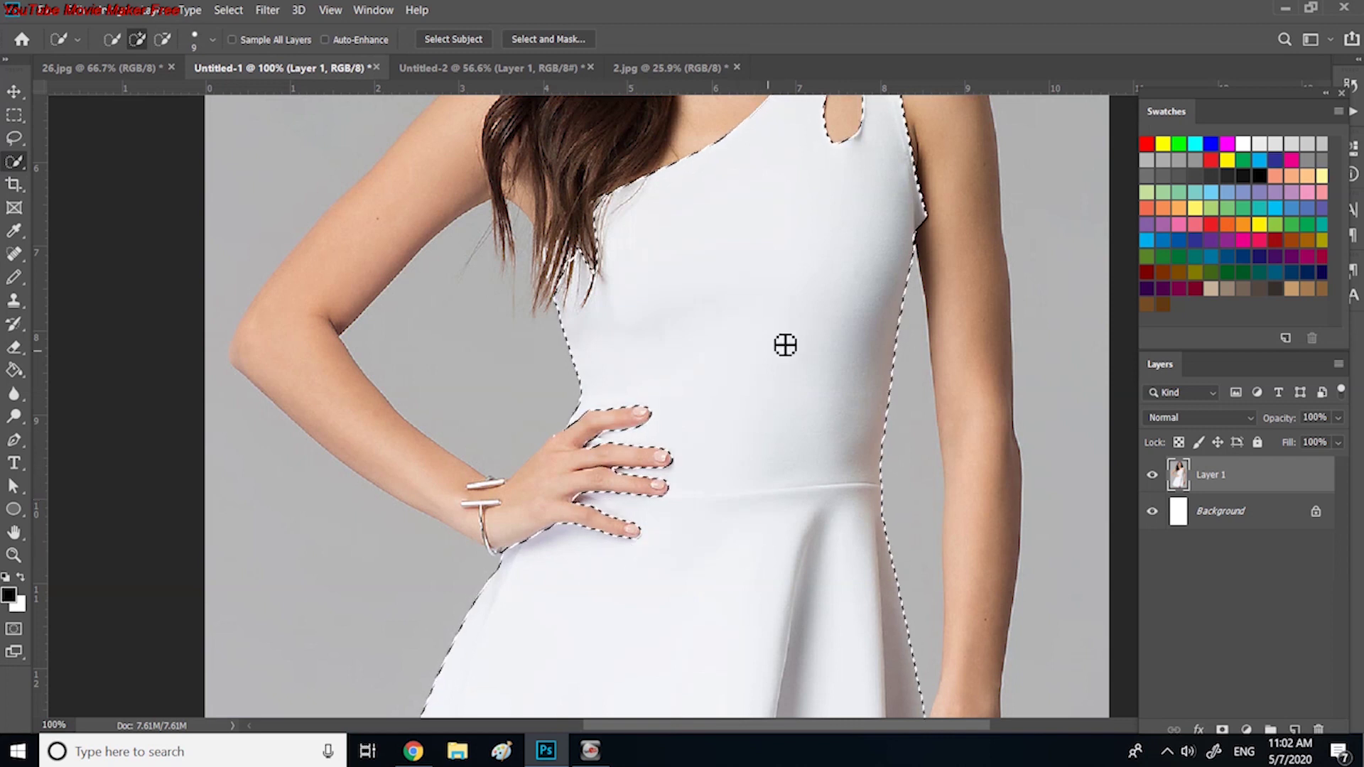
Check the selection along the shoulder, waist and skirt hem, then fit the photo on screen.
{"action": "left_click_drag", "start_coordinate": [778, 326], "coordinate": [776, 270]}
{"action": "left_click_drag", "start_coordinate": [743, 497], "coordinate": [706, 234]}
{"action": "left_click_drag", "start_coordinate": [731, 505], "coordinate": [701, 375]}
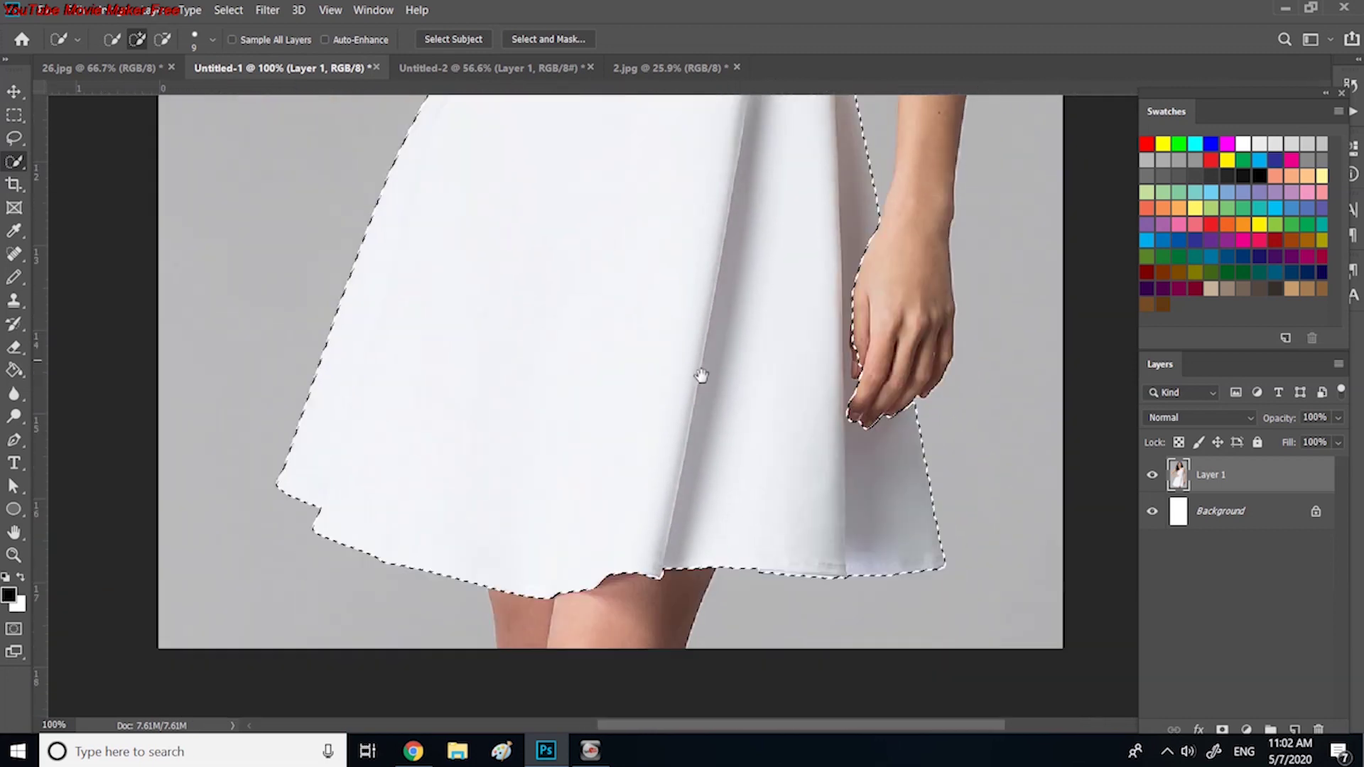
{"action": "left_click", "coordinate": [868, 382], "text": "alt"}
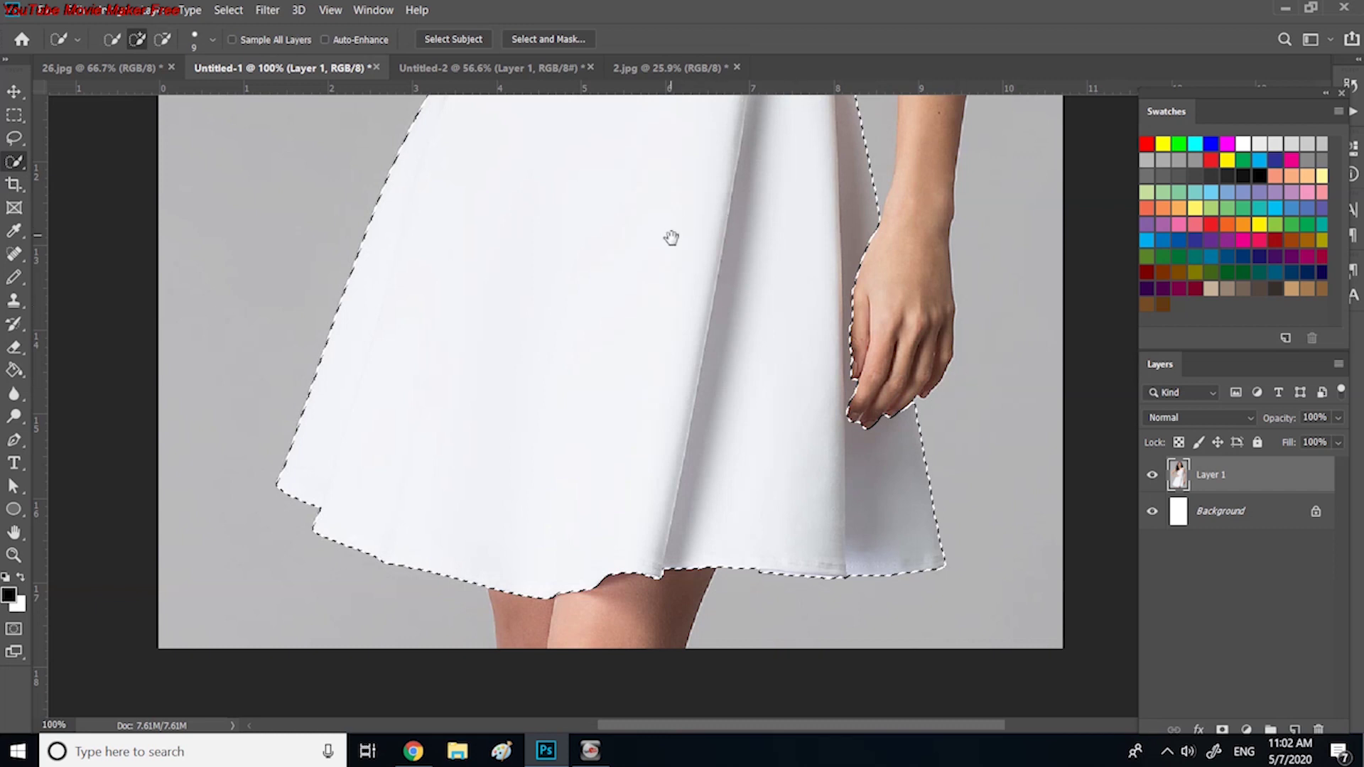
{"action": "left_click_drag", "start_coordinate": [670, 238], "coordinate": [694, 429]}
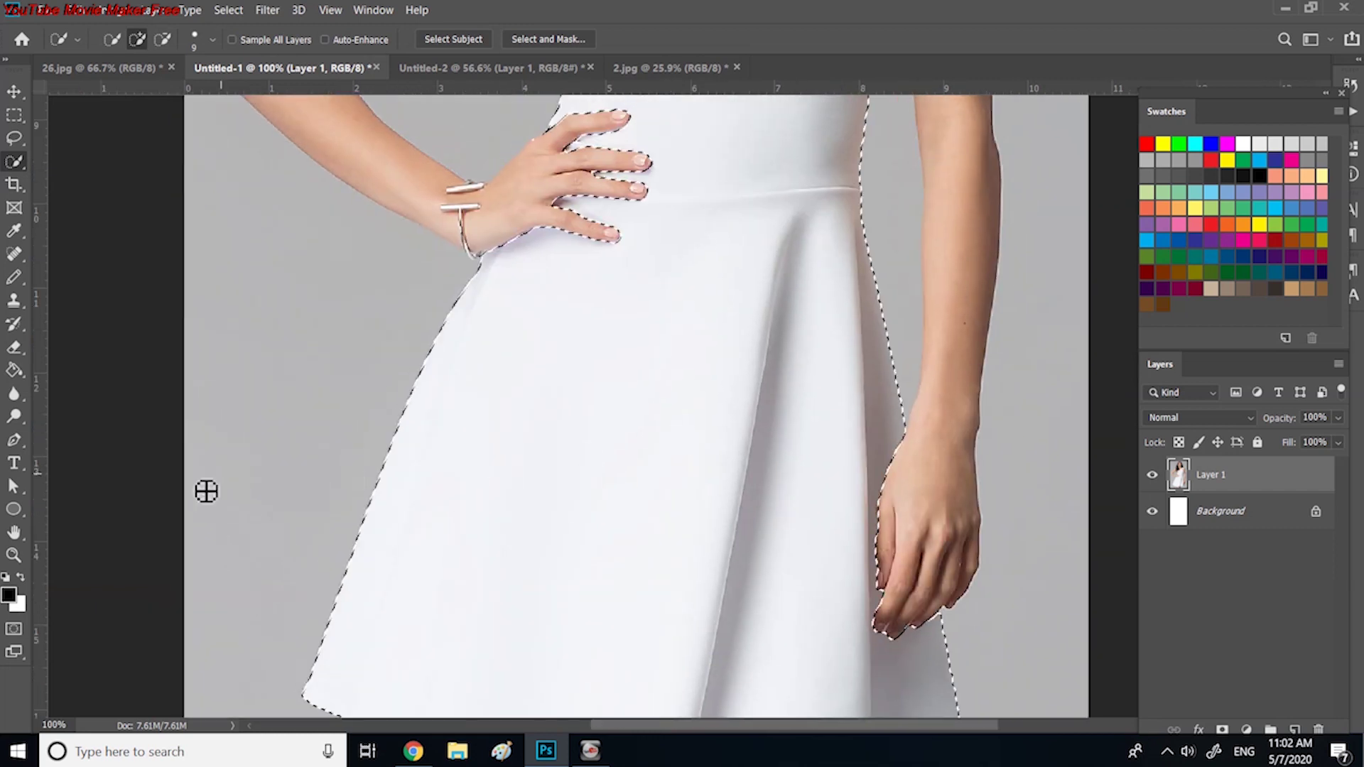
{"action": "double_click", "coordinate": [14, 534]}
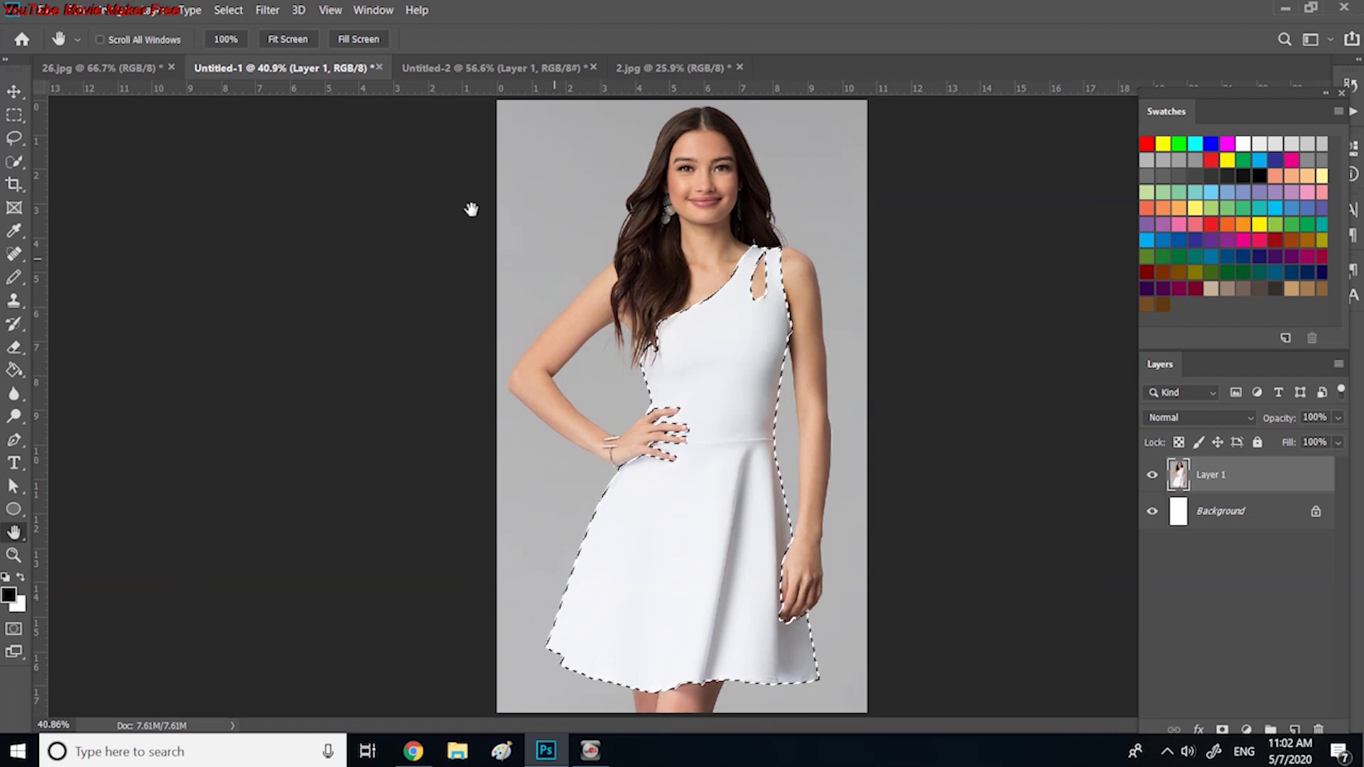
Use Paste Into to fill the dress selection with the floral pattern as a masked layer.
{"action": "left_click", "coordinate": [79, 12]}
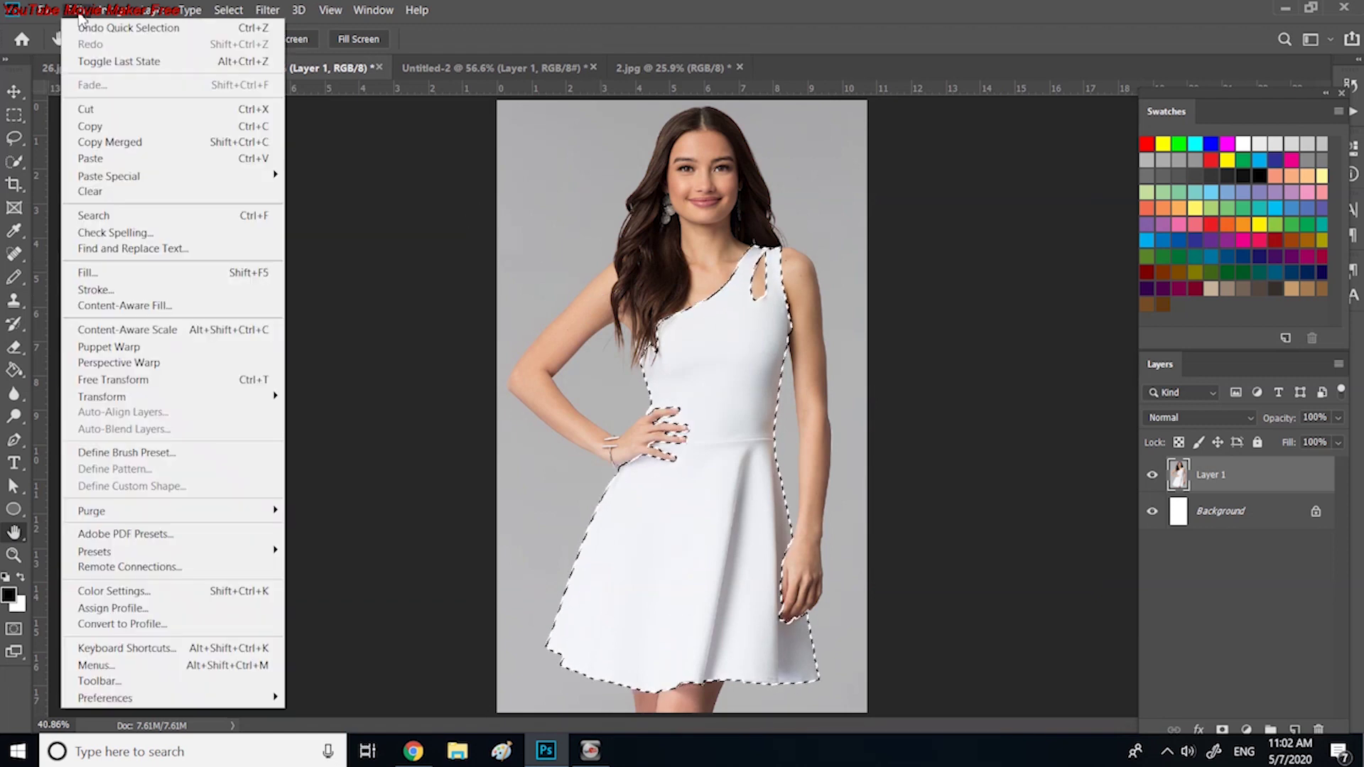
{"action": "mouse_move", "coordinate": [132, 181]}
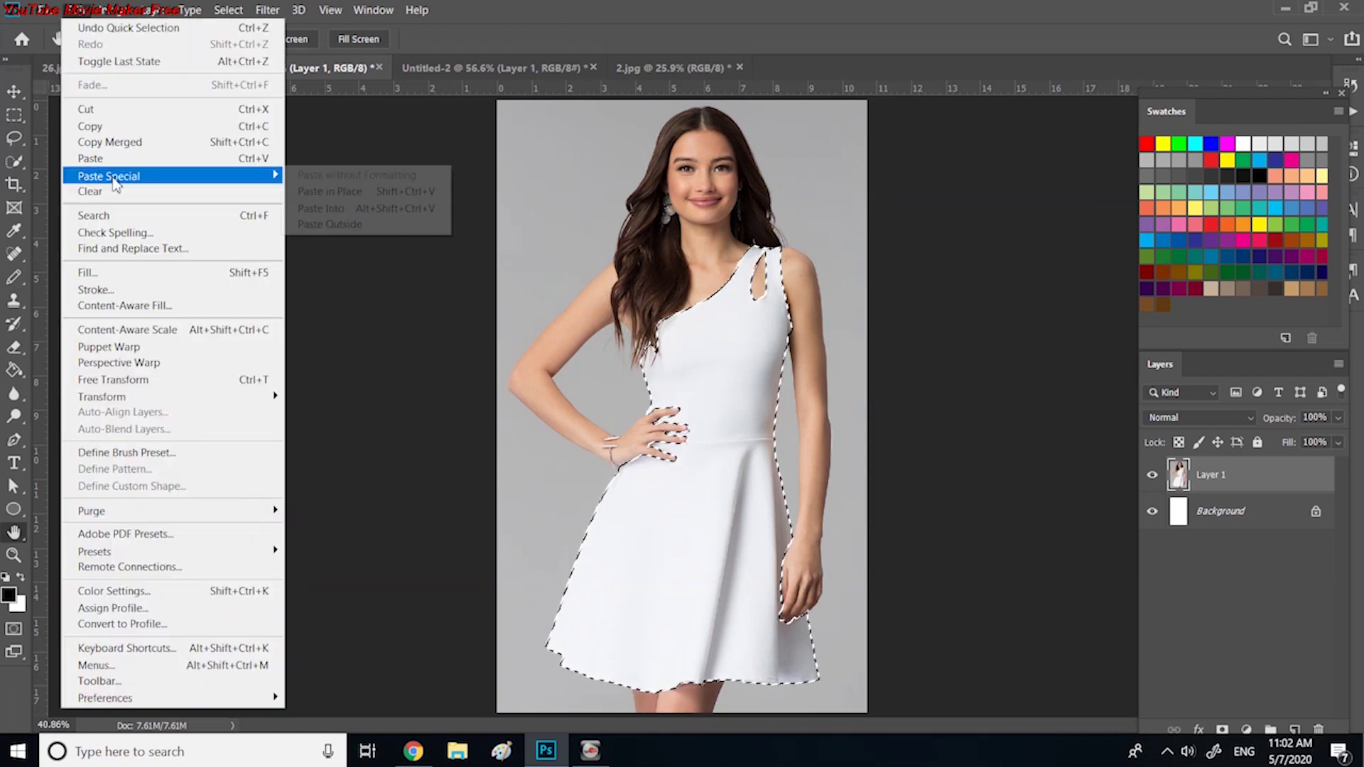
{"action": "left_click", "coordinate": [330, 211]}
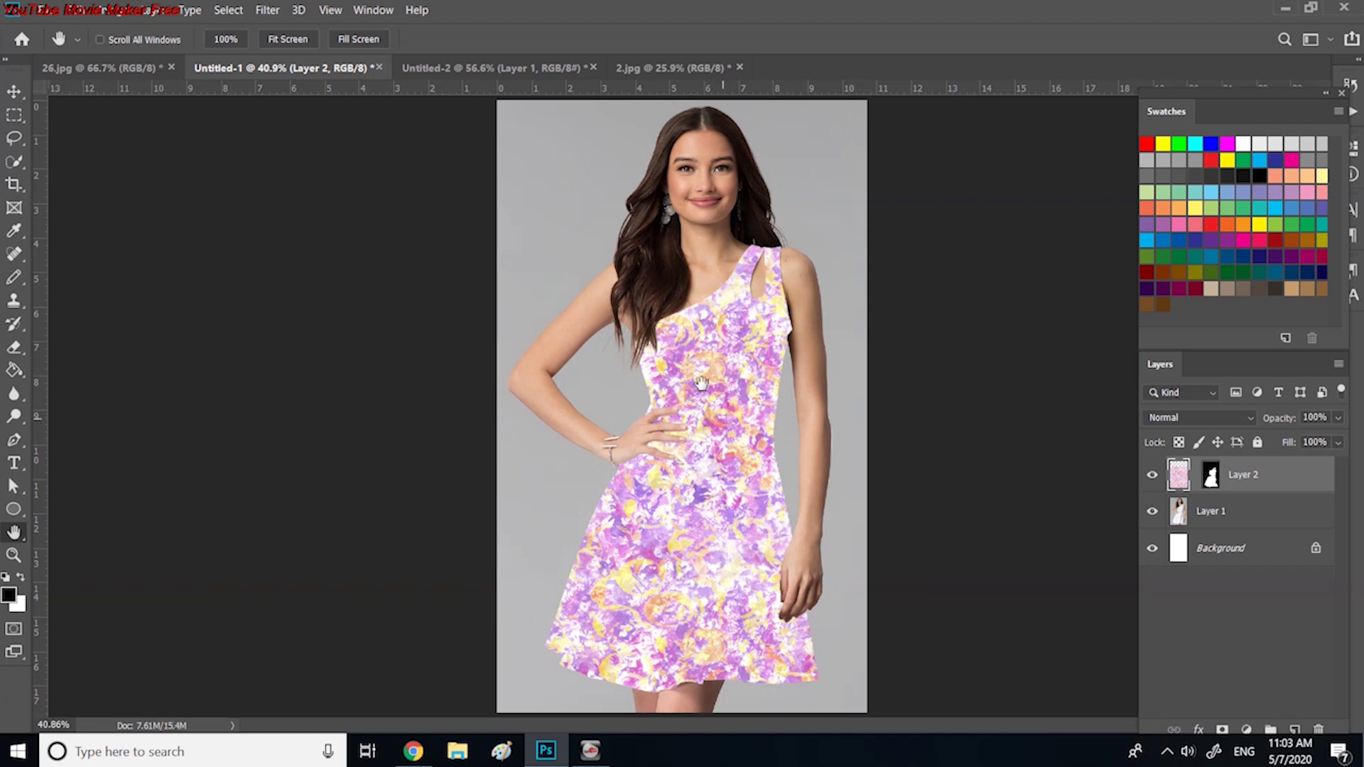
Drag the floral pattern with the Move tool to reposition it inside the dress mask.
{"action": "left_click", "coordinate": [14, 91]}
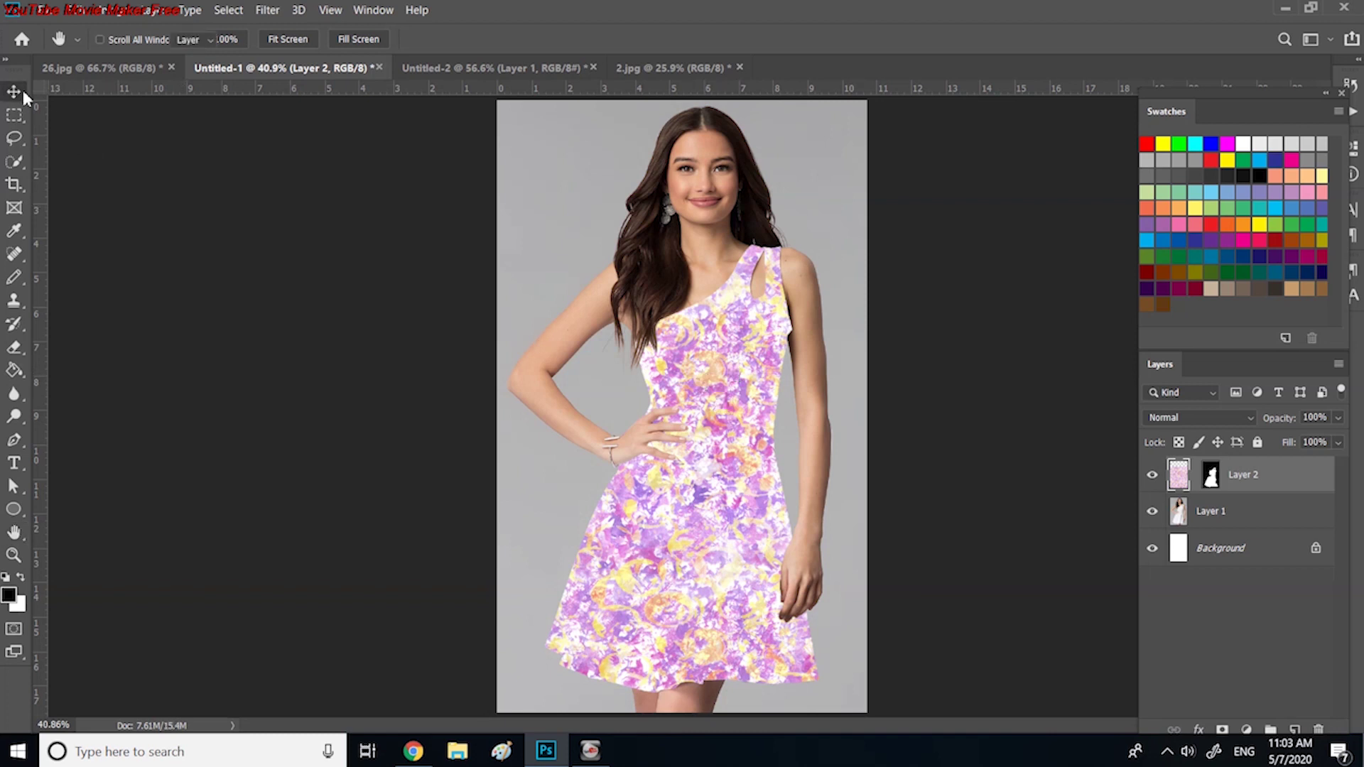
{"action": "left_click_drag", "start_coordinate": [723, 445], "coordinate": [694, 440]}
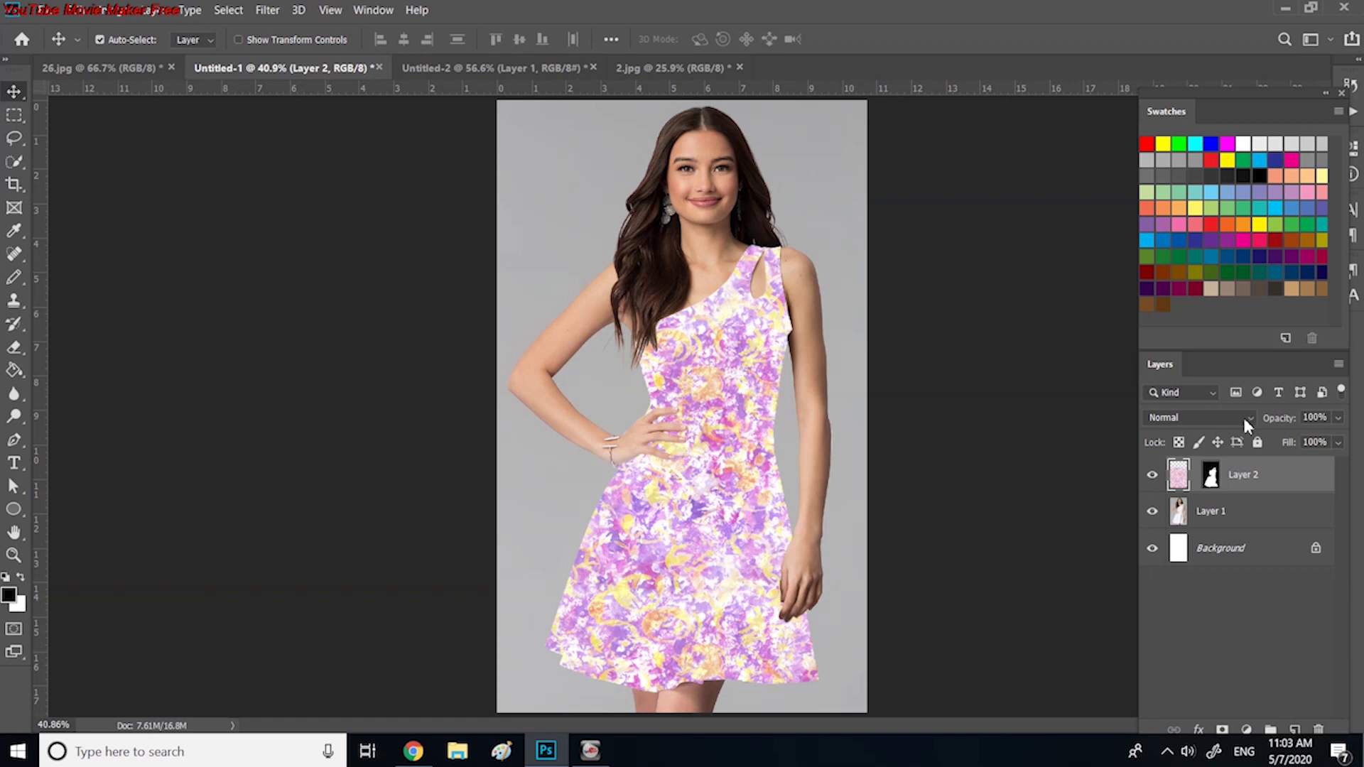
Preview Multiply and Normal blend modes on the dress pattern layer.
{"action": "left_click", "coordinate": [1238, 418]}
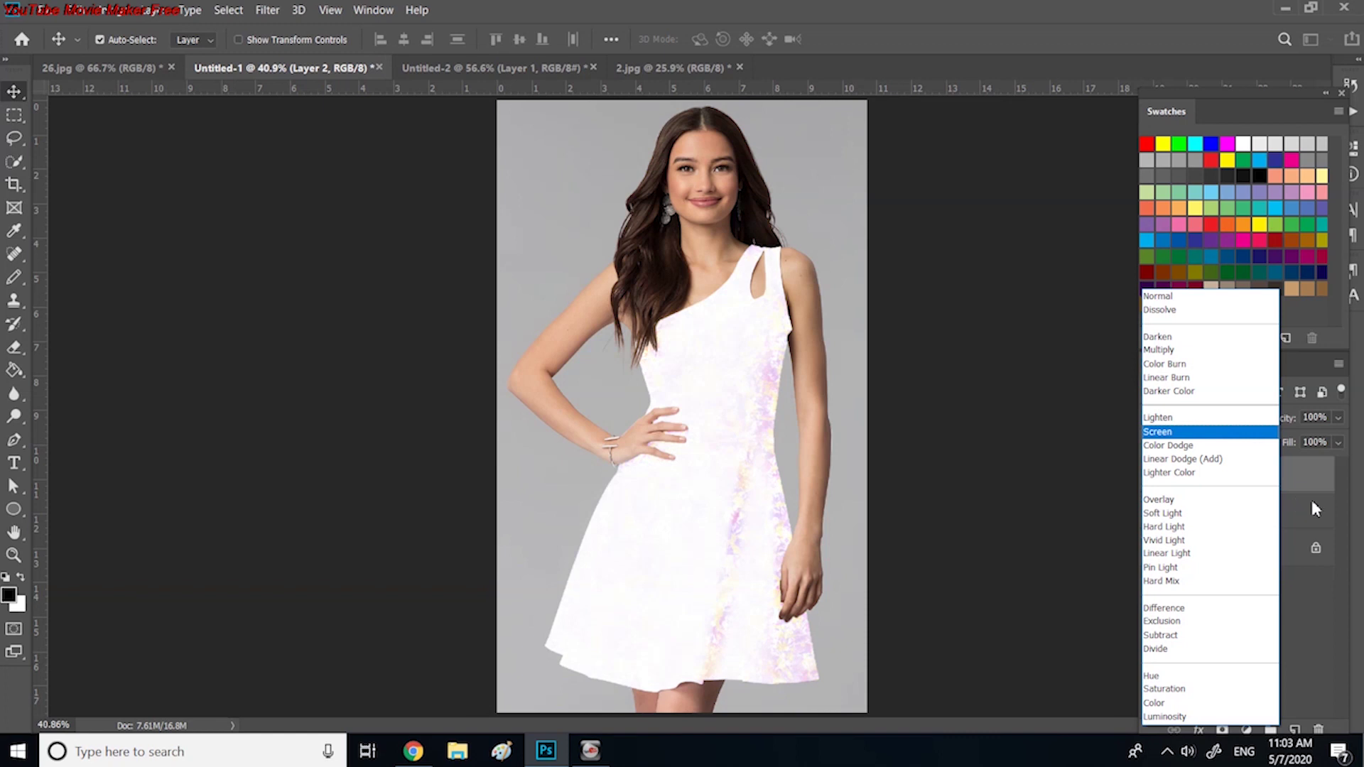
{"action": "left_click", "coordinate": [1348, 488]}
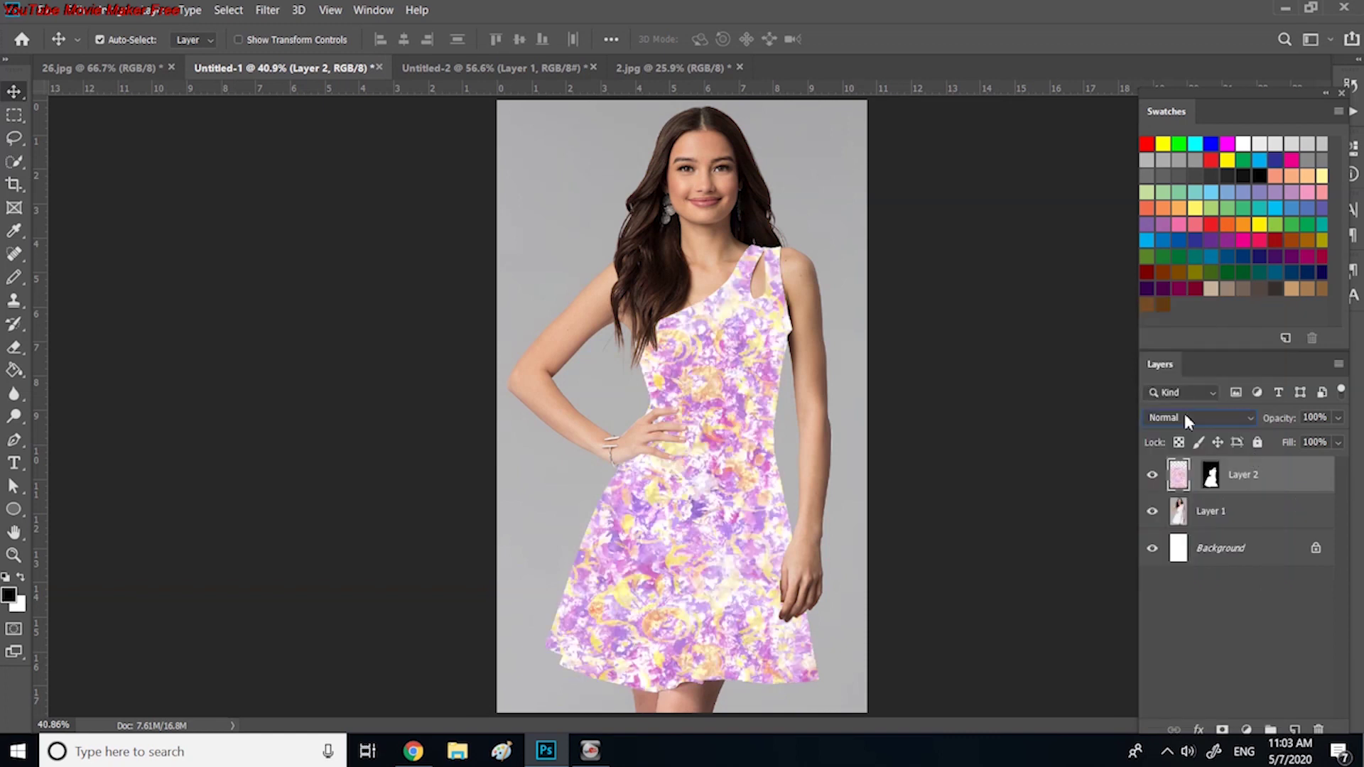
{"action": "left_click", "coordinate": [1250, 419]}
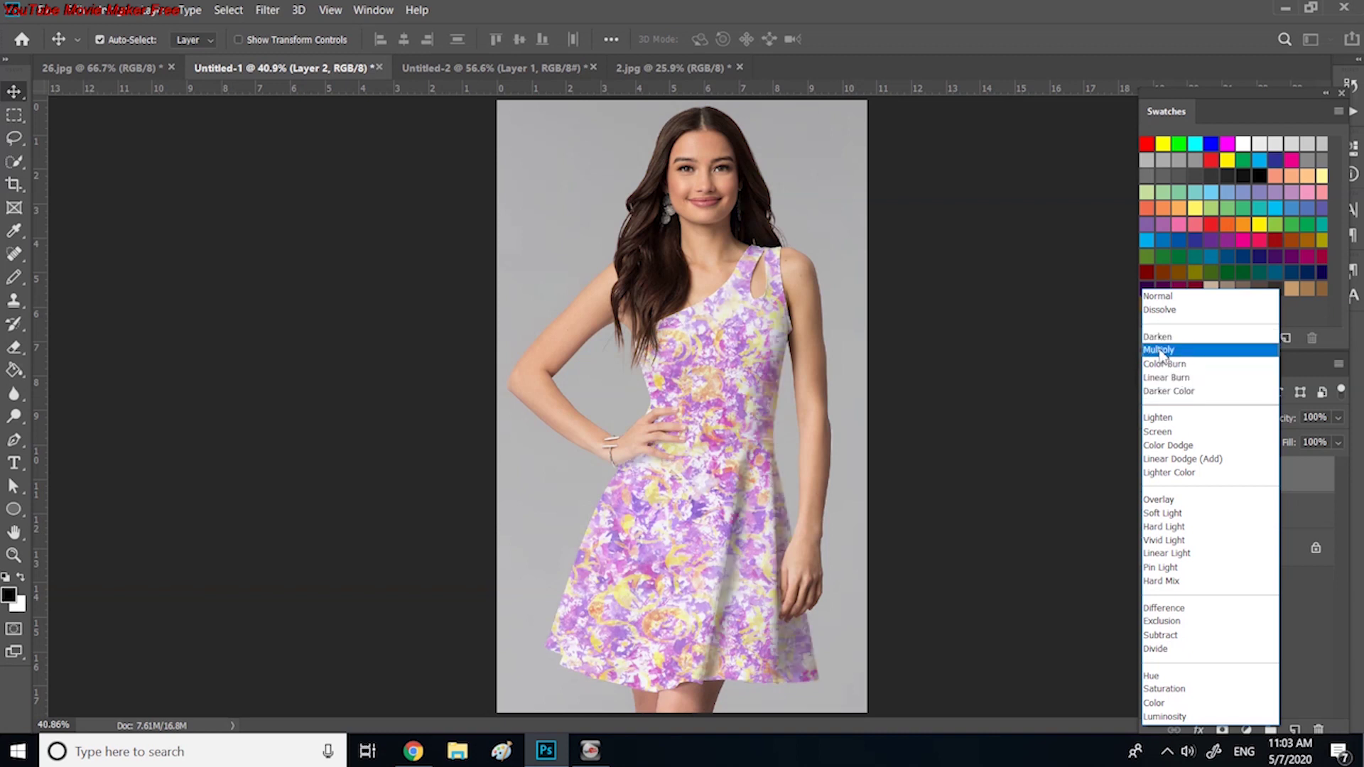
{"action": "left_click", "coordinate": [1158, 350]}
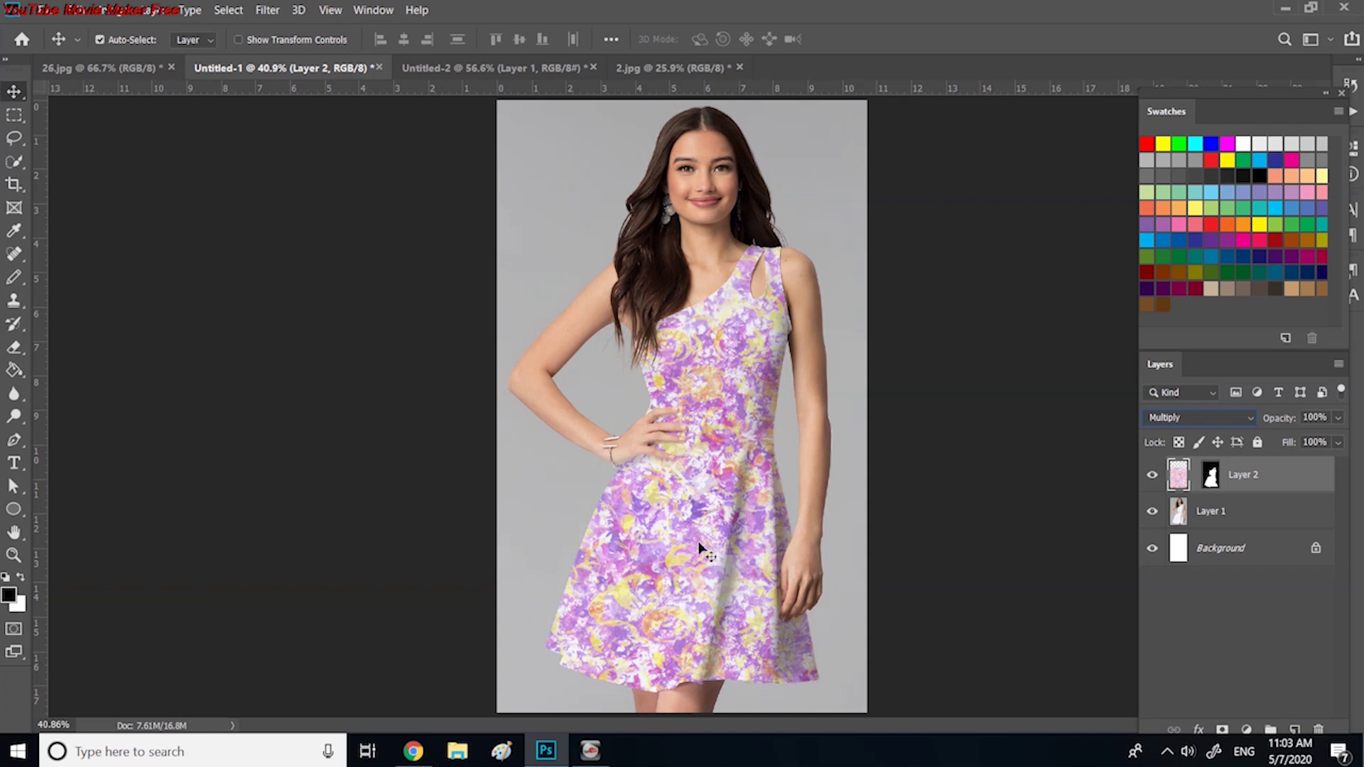
{"action": "left_click", "coordinate": [1248, 420]}
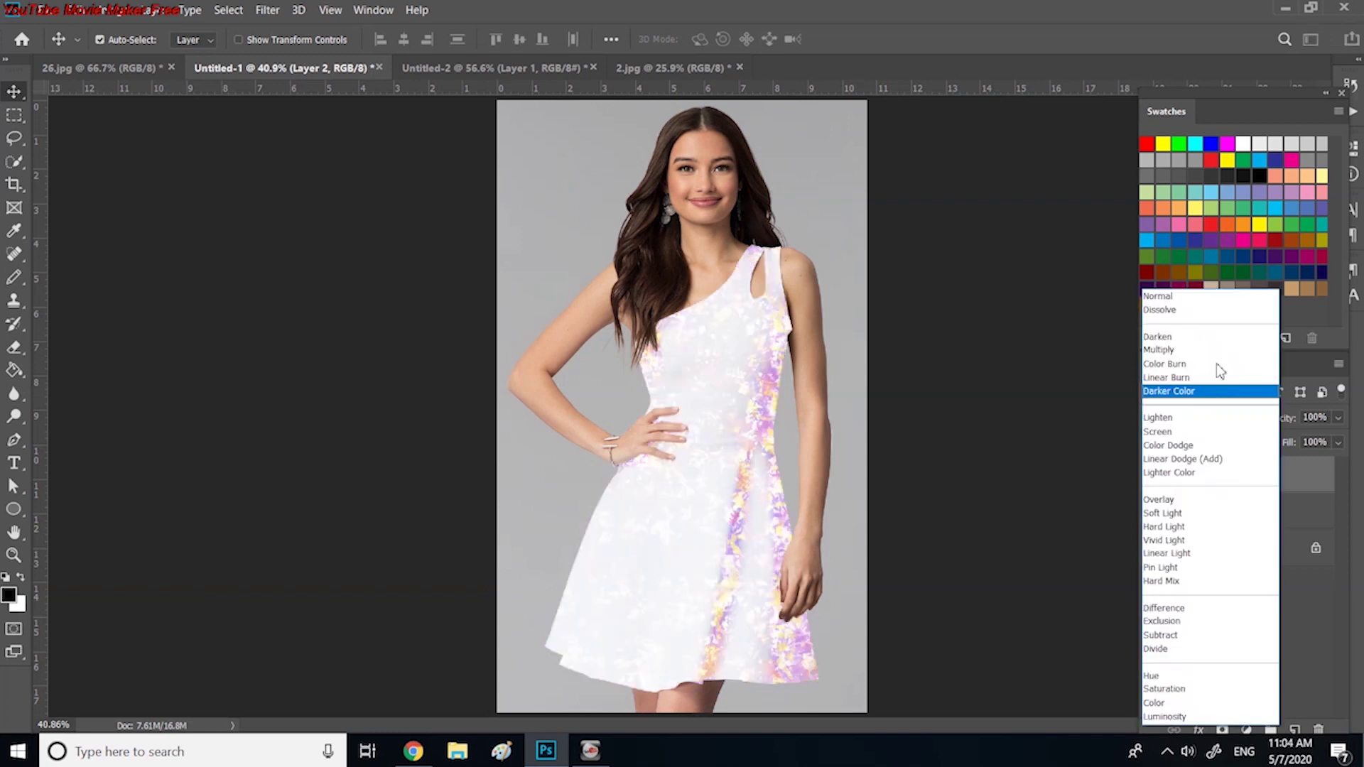
{"action": "left_click", "coordinate": [1184, 298]}
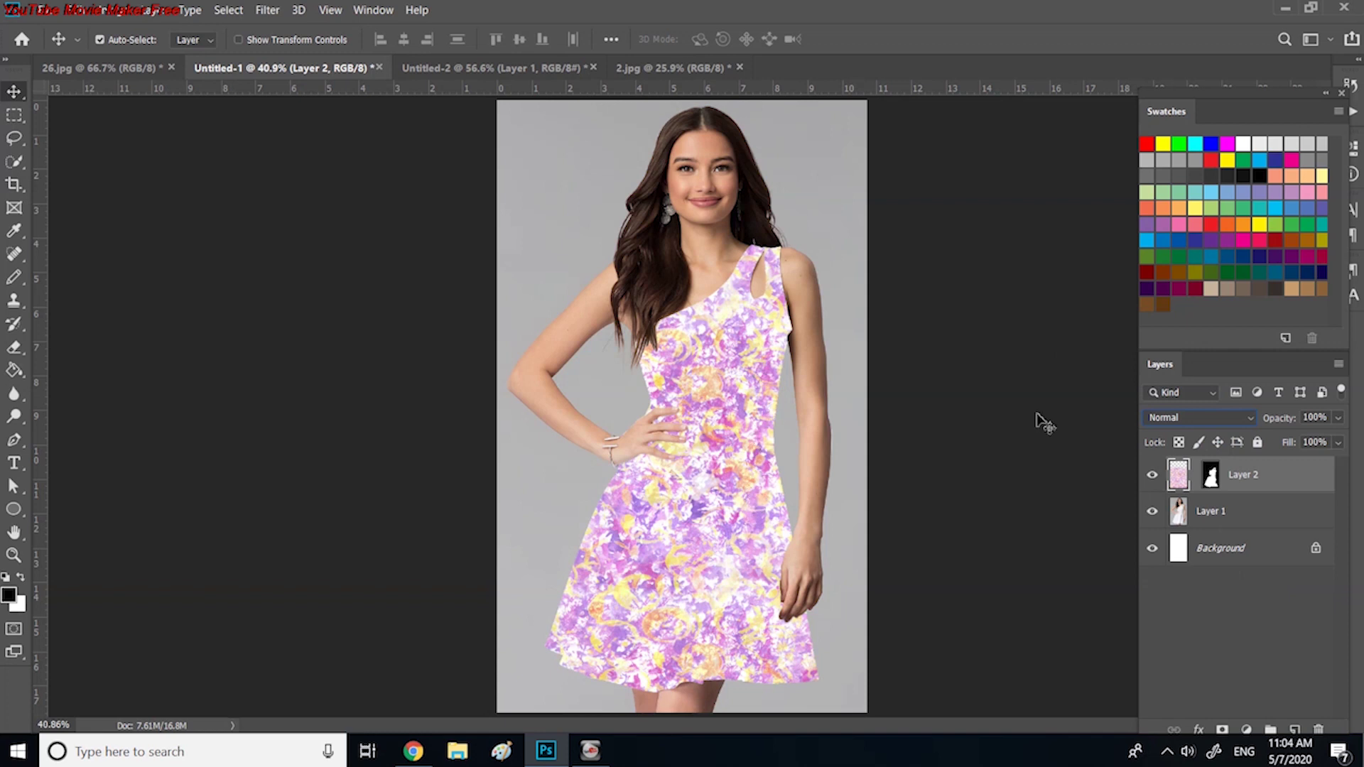
Set the dress pattern layer to Multiply and bring up the 2.jpg swirl document.
{"action": "left_click", "coordinate": [1251, 423]}
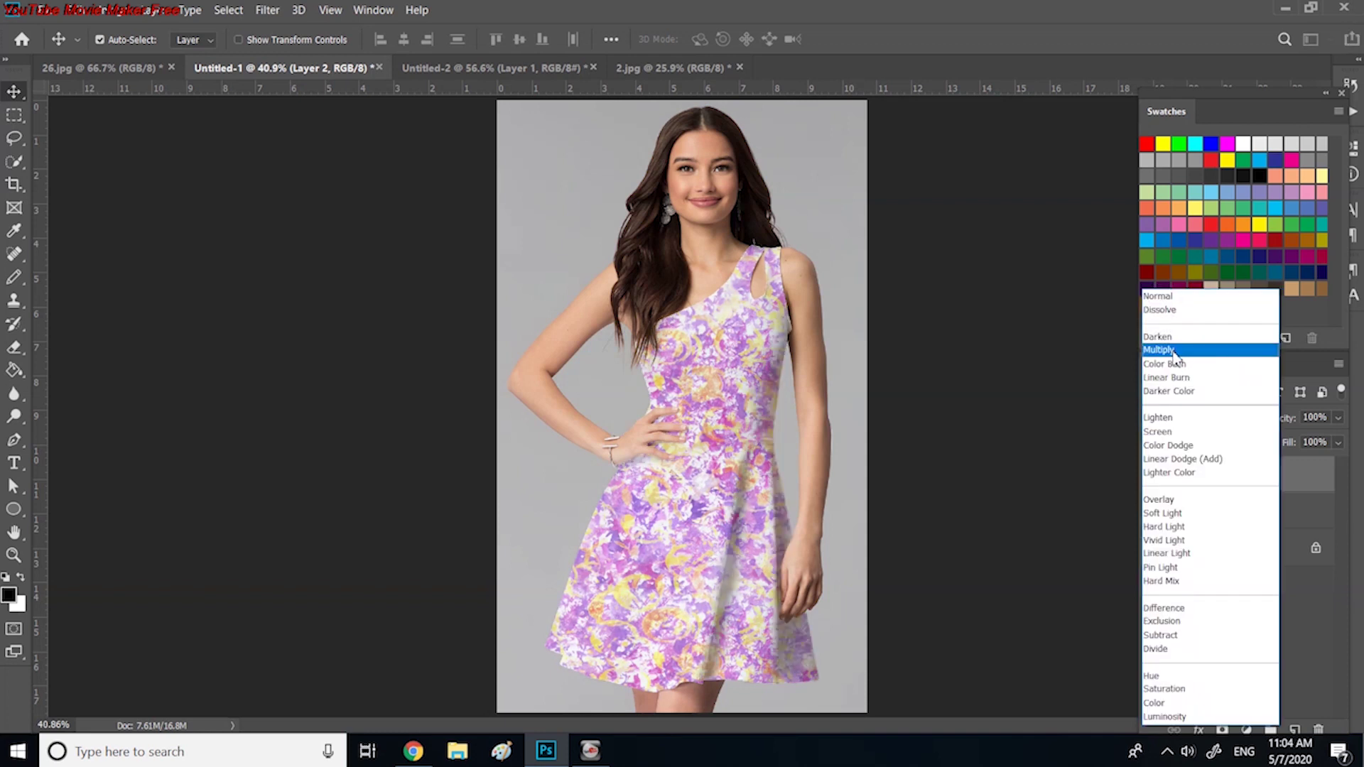
{"action": "left_click", "coordinate": [1174, 351]}
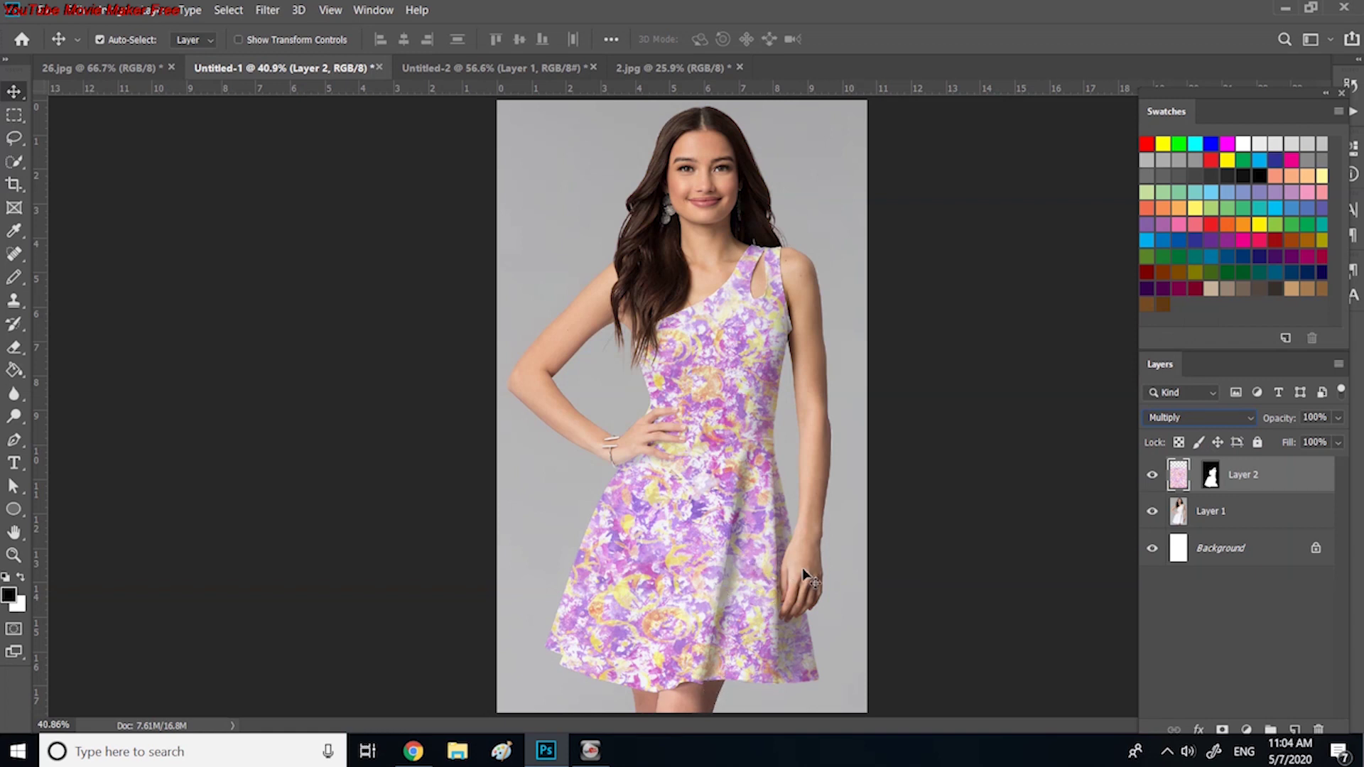
{"action": "left_click", "coordinate": [646, 71]}
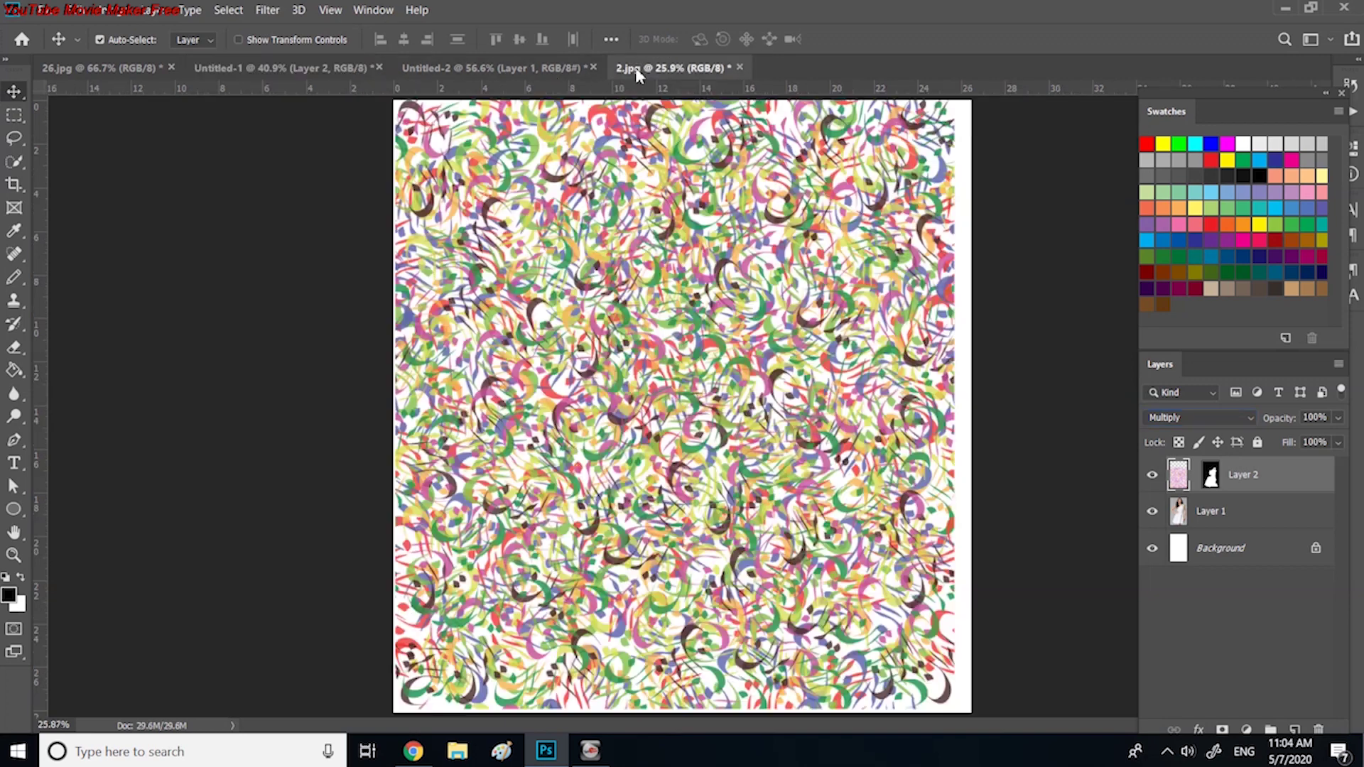
Return to the 2.jpg swirl pattern document and select its whole canvas with Ctrl+A.
{"action": "left_click", "coordinate": [559, 71]}
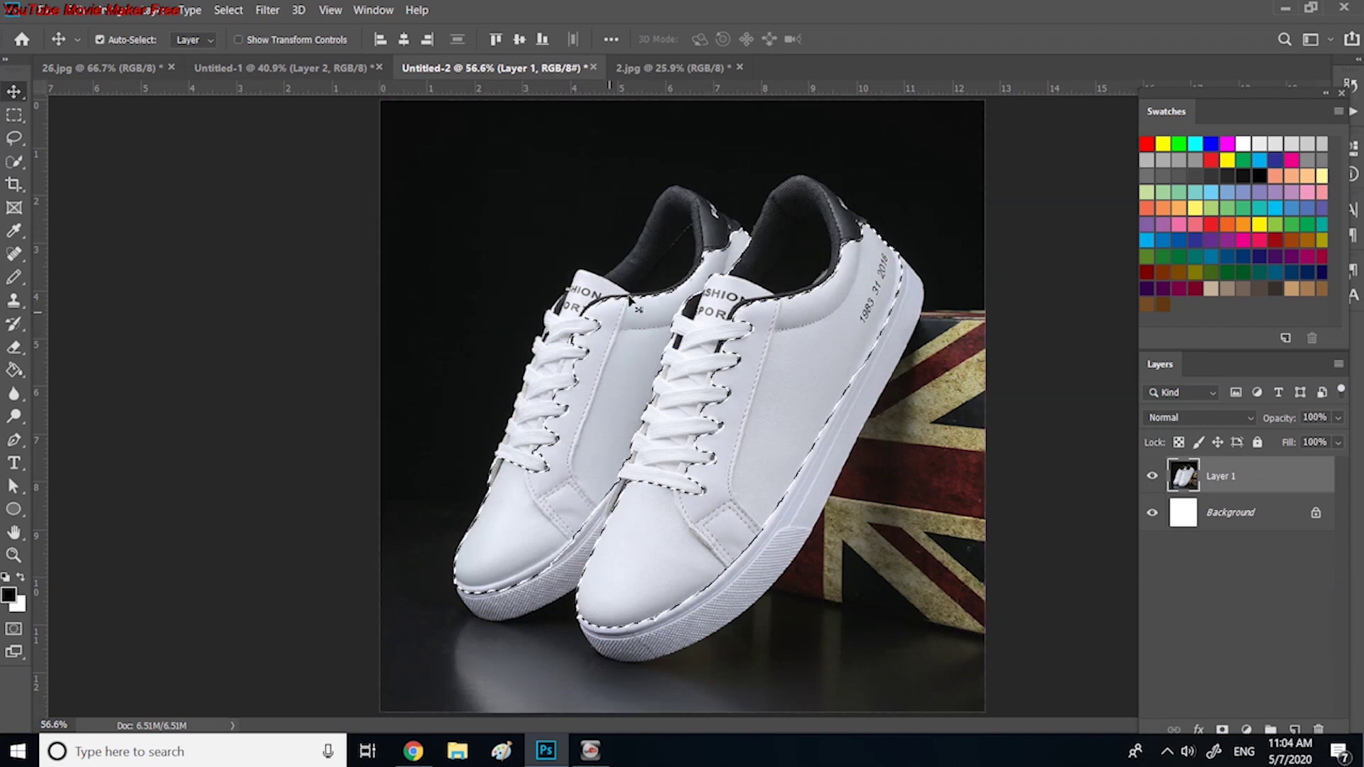
{"action": "left_click", "coordinate": [641, 71]}
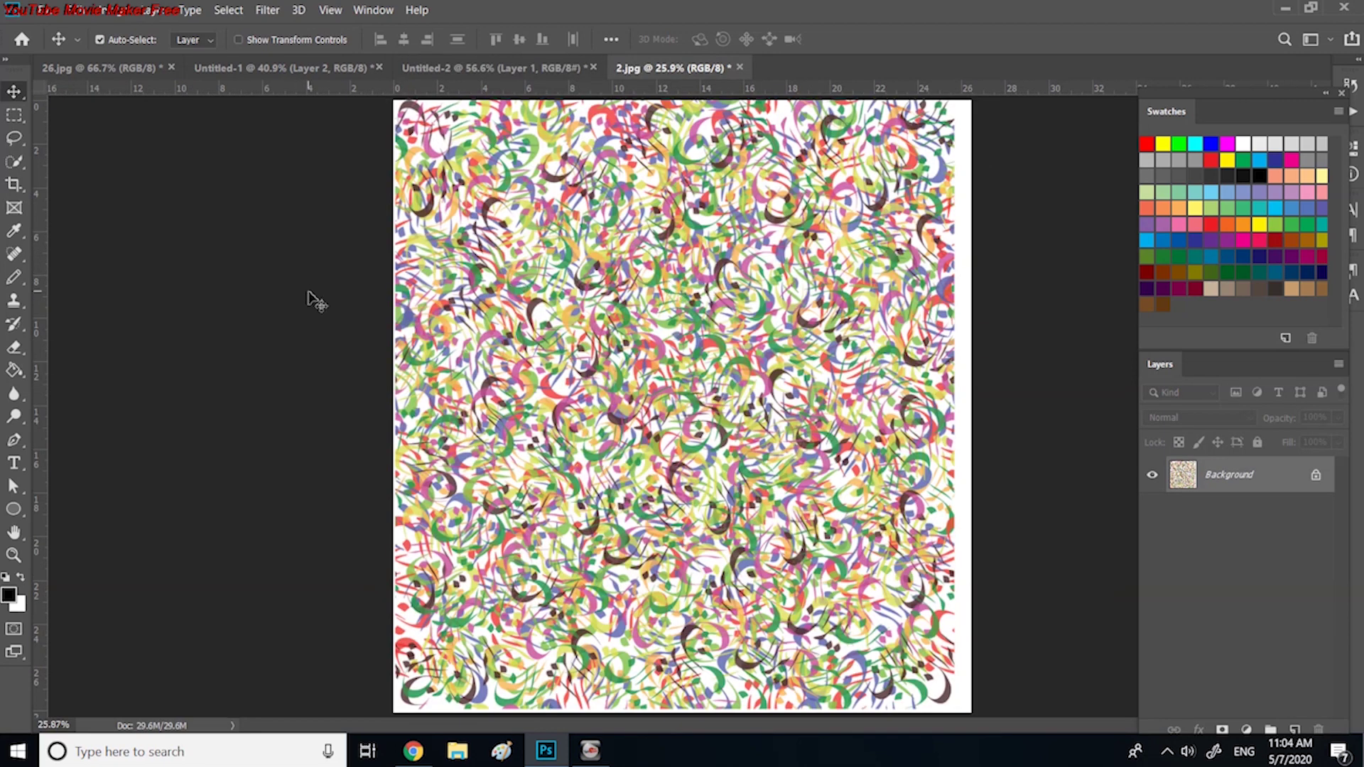
{"action": "key", "text": "ctrl"}
{"action": "key", "text": "ctrl+a"}
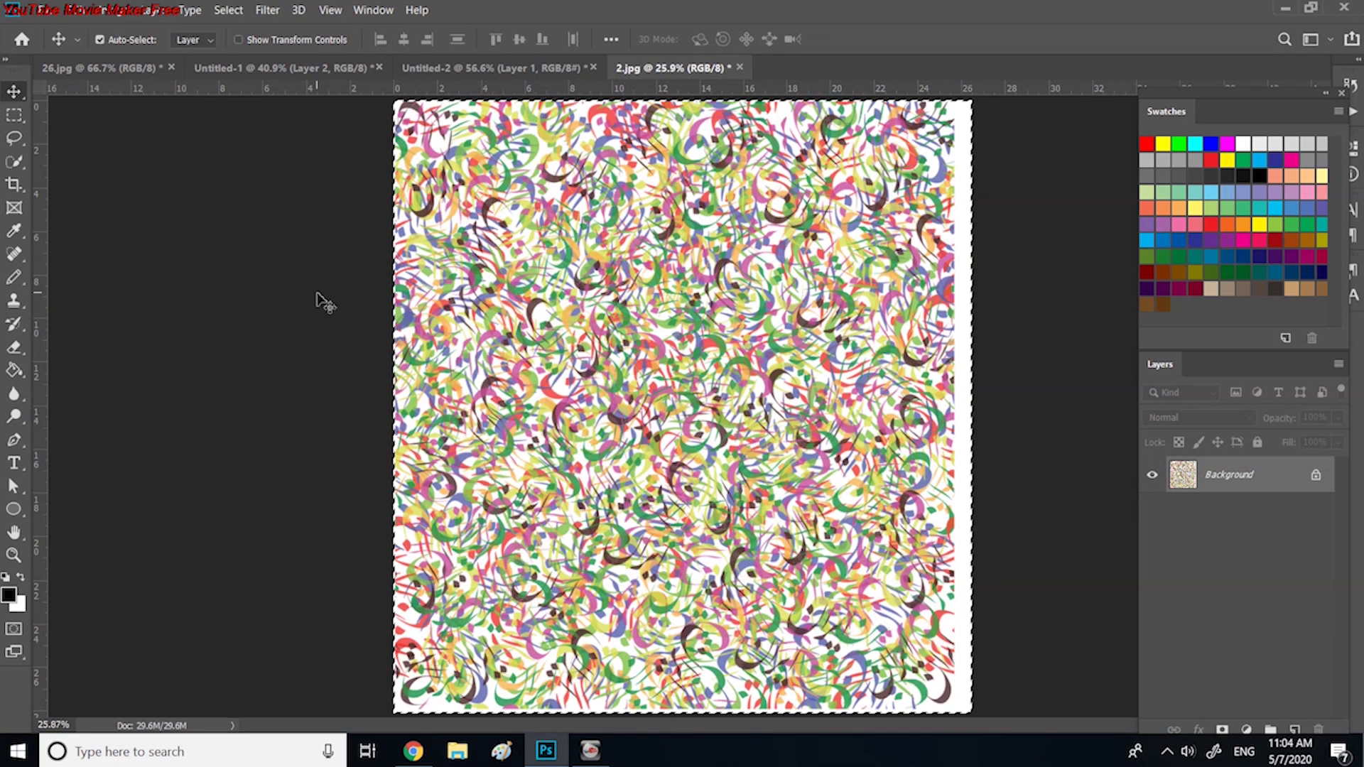
Paste the swirl pattern into the Untitled-2 sneaker image and shrink it to about a third.
{"action": "left_click", "coordinate": [436, 71]}
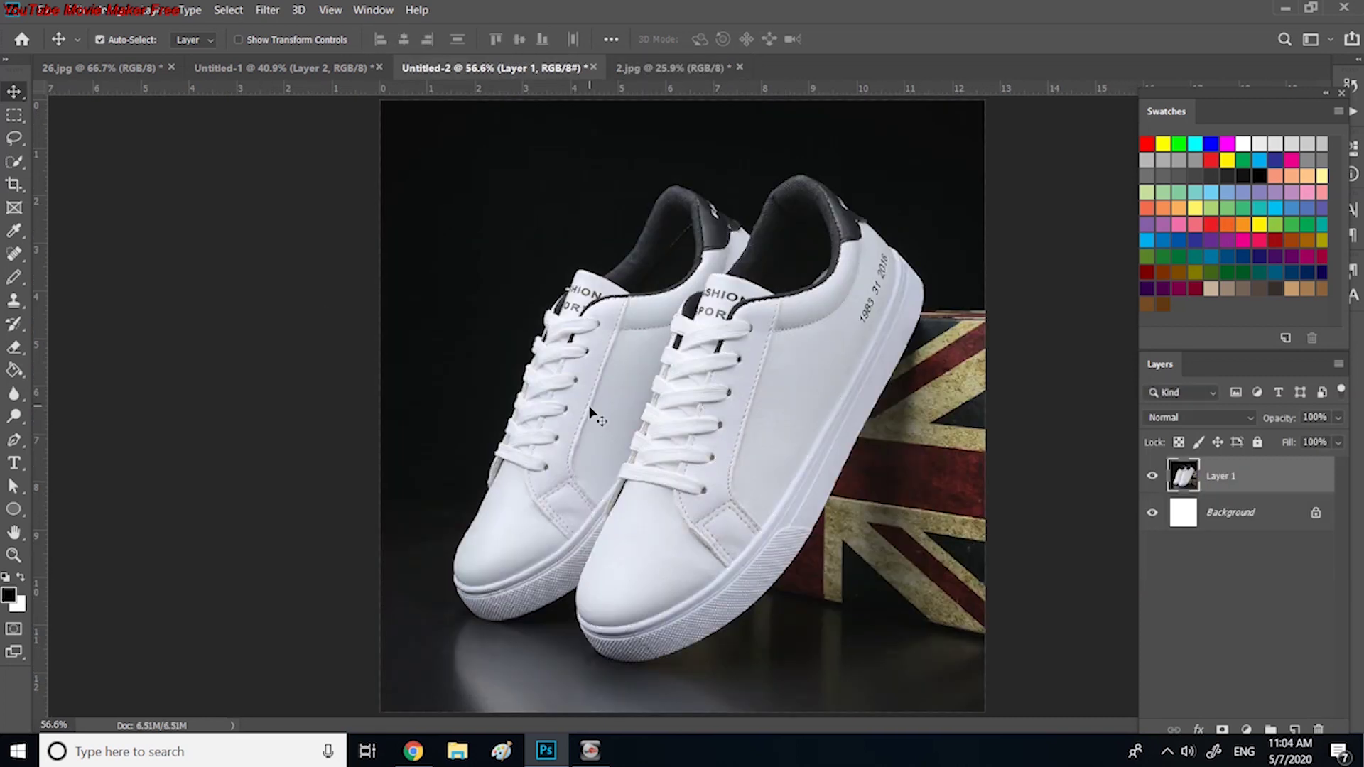
{"action": "left_click_drag", "start_coordinate": [592, 410], "coordinate": [599, 406]}
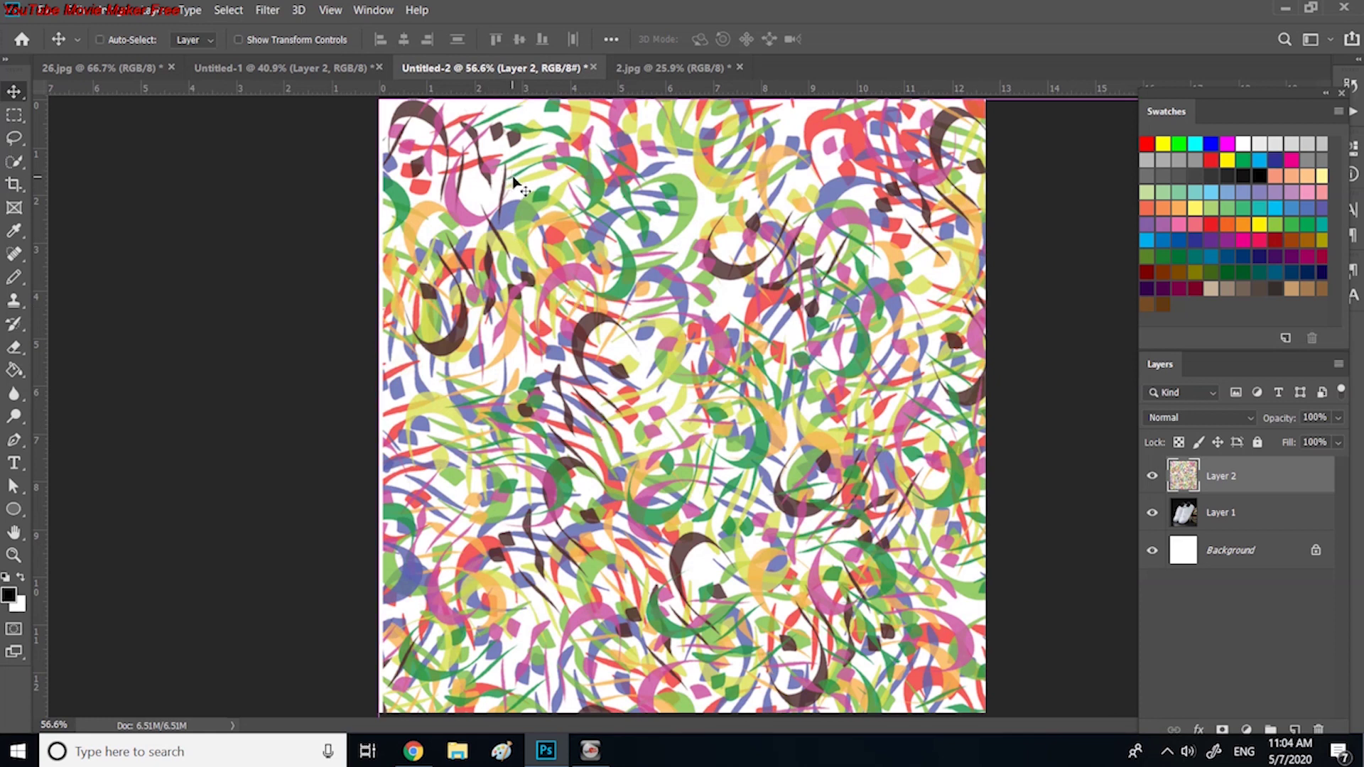
{"action": "key", "text": "ctrl+t"}
{"action": "left_click_drag", "start_coordinate": [379, 101], "coordinate": [692, 497]}
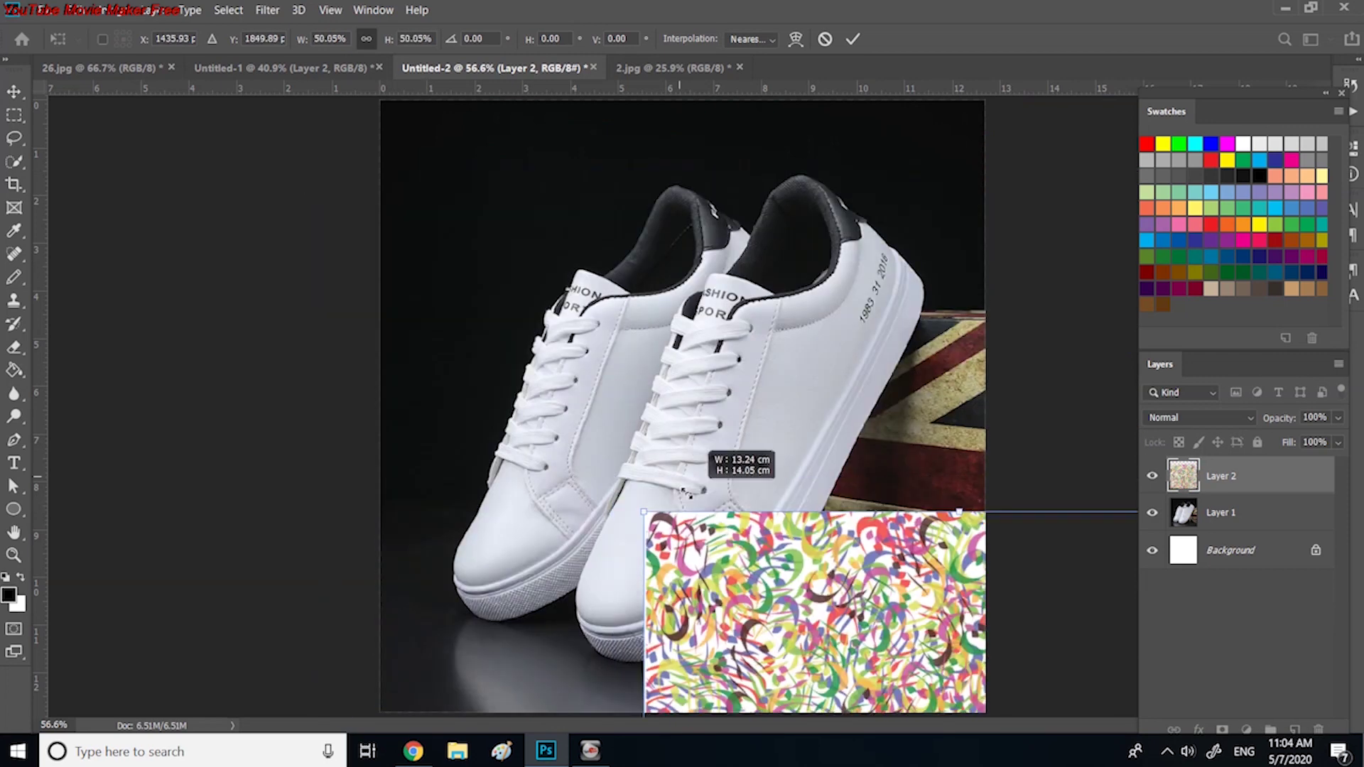
{"action": "left_click_drag", "start_coordinate": [745, 561], "coordinate": [451, 250]}
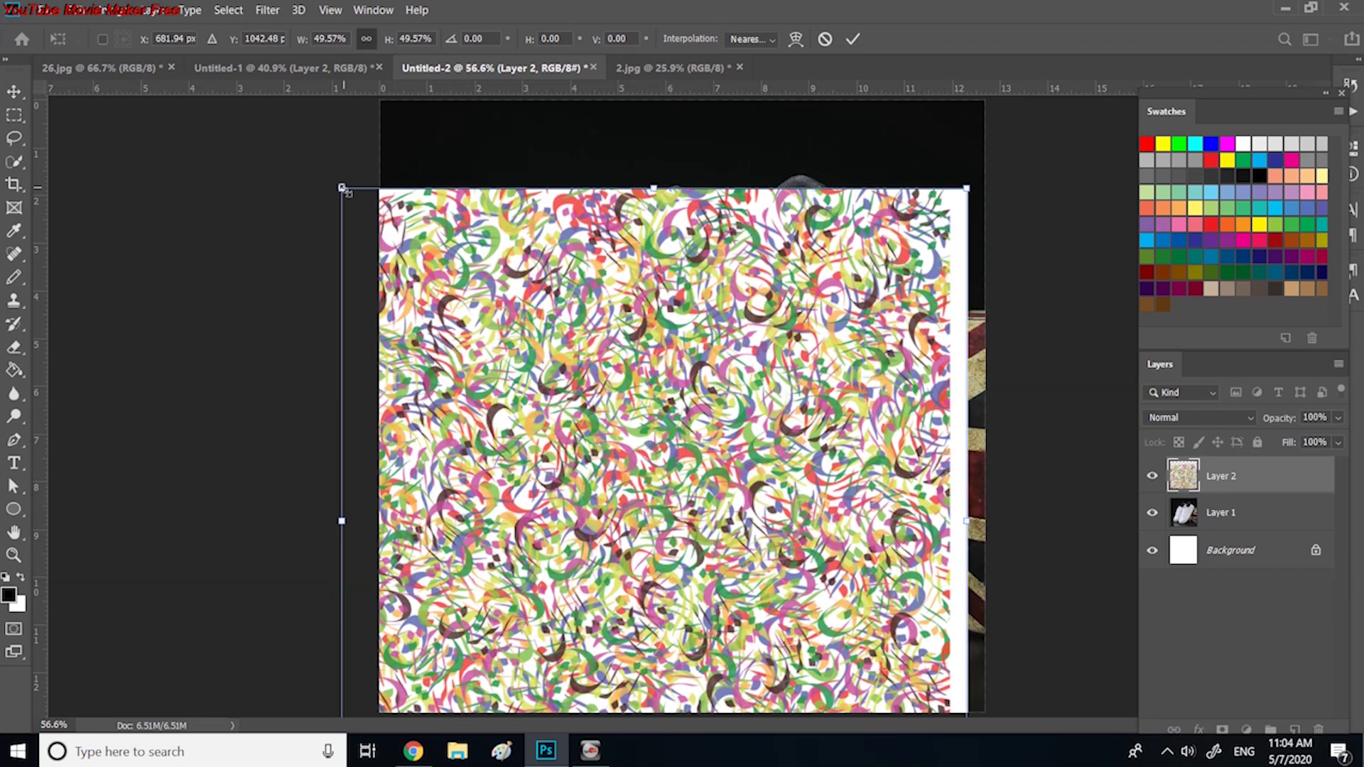
{"action": "left_click_drag", "start_coordinate": [342, 191], "coordinate": [542, 414]}
Fit the pattern over the shoes at about 40% size, then delete Layer 2.
{"action": "left_click_drag", "start_coordinate": [589, 377], "coordinate": [602, 389]}
{"action": "left_click_drag", "start_coordinate": [683, 501], "coordinate": [506, 282]}
{"action": "left_click_drag", "start_coordinate": [797, 193], "coordinate": [838, 151]}
{"action": "left_click_drag", "start_coordinate": [668, 295], "coordinate": [778, 338]}
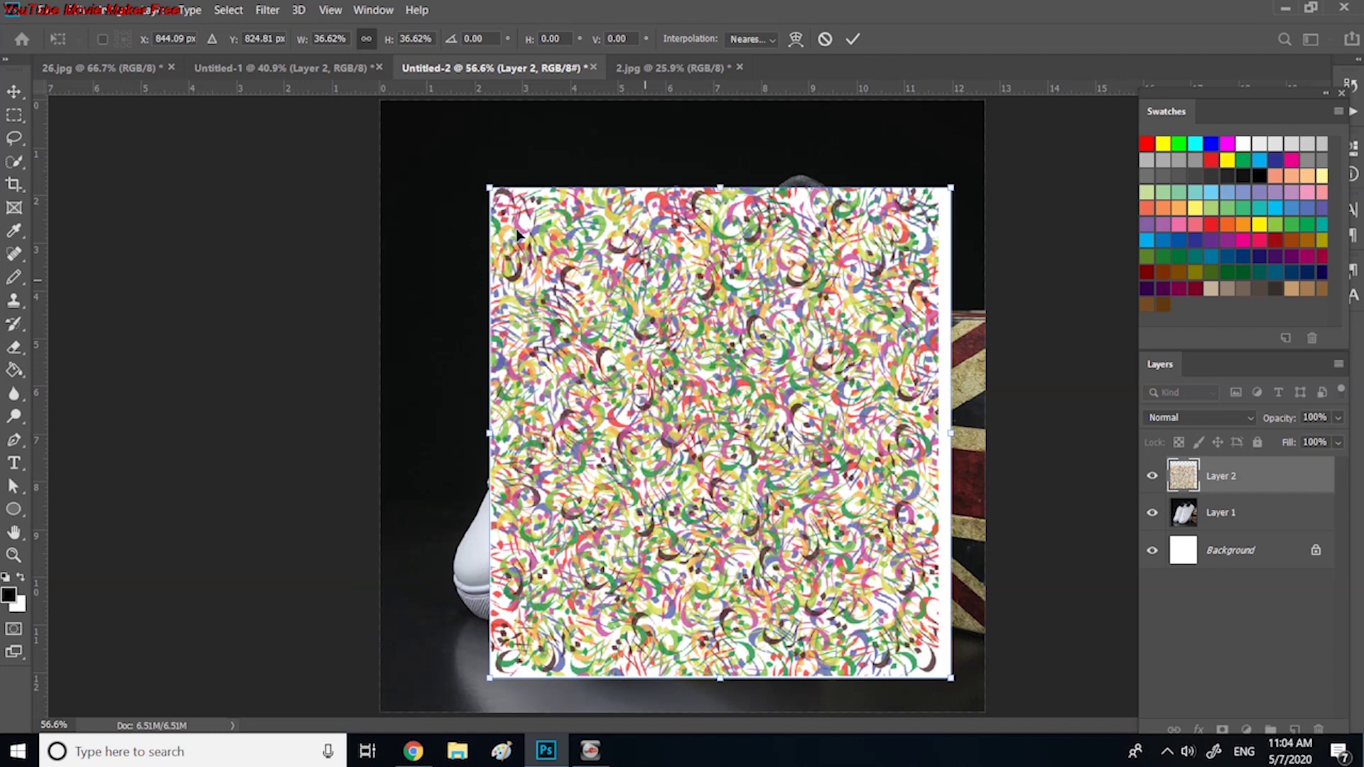
{"action": "left_click_drag", "start_coordinate": [487, 185], "coordinate": [427, 120]}
{"action": "left_click_drag", "start_coordinate": [623, 338], "coordinate": [627, 352]}
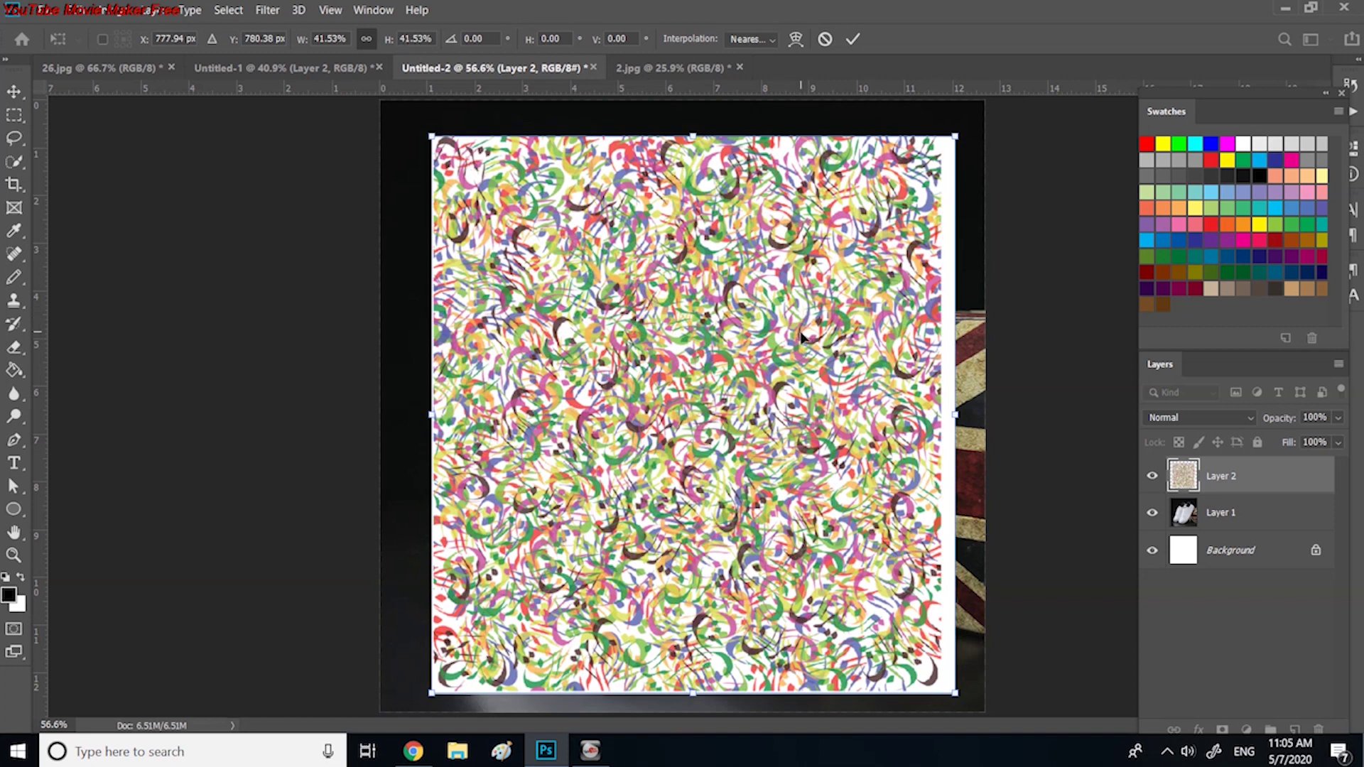
{"action": "key", "text": "Return"}
{"action": "left_click_drag", "start_coordinate": [1243, 476], "coordinate": [1319, 728]}
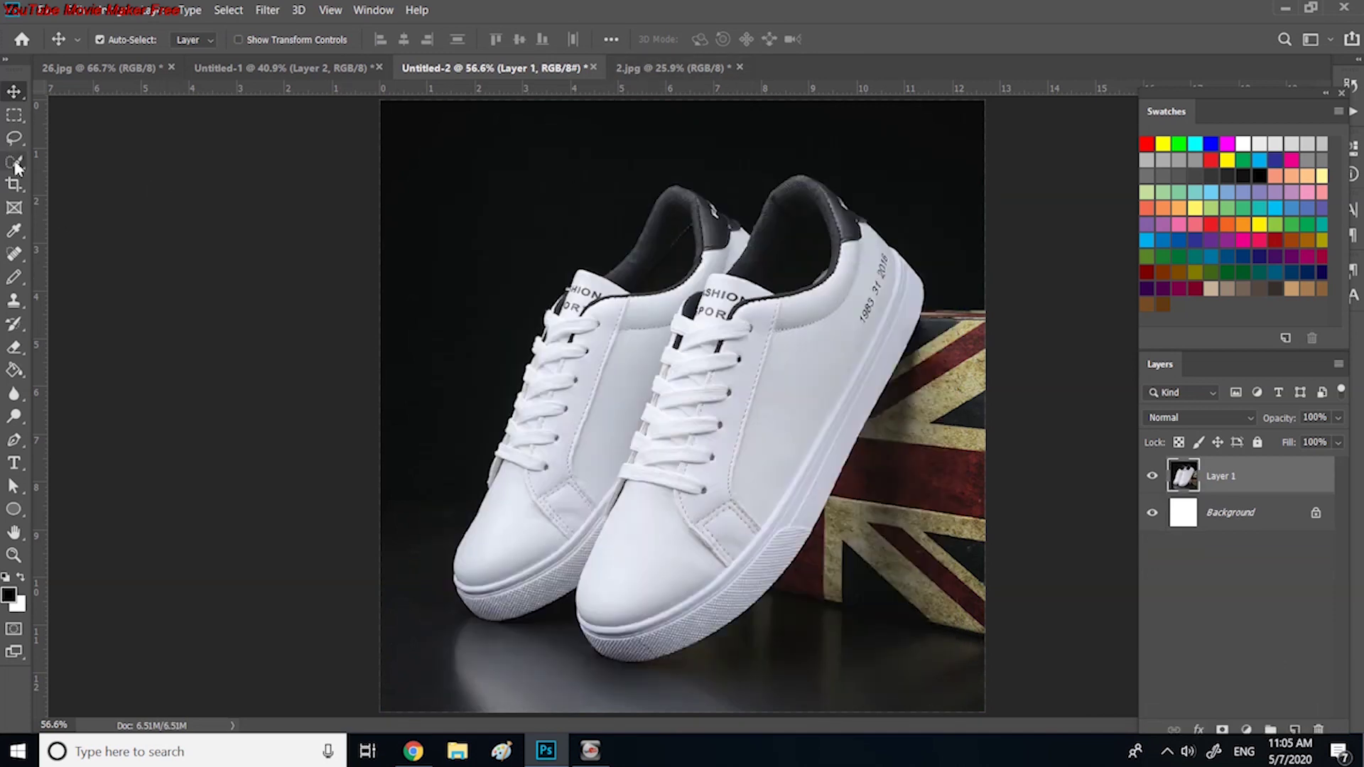
Quick-select the right shoe's white upper and subtract the sole strips.
{"action": "left_click", "coordinate": [14, 162]}
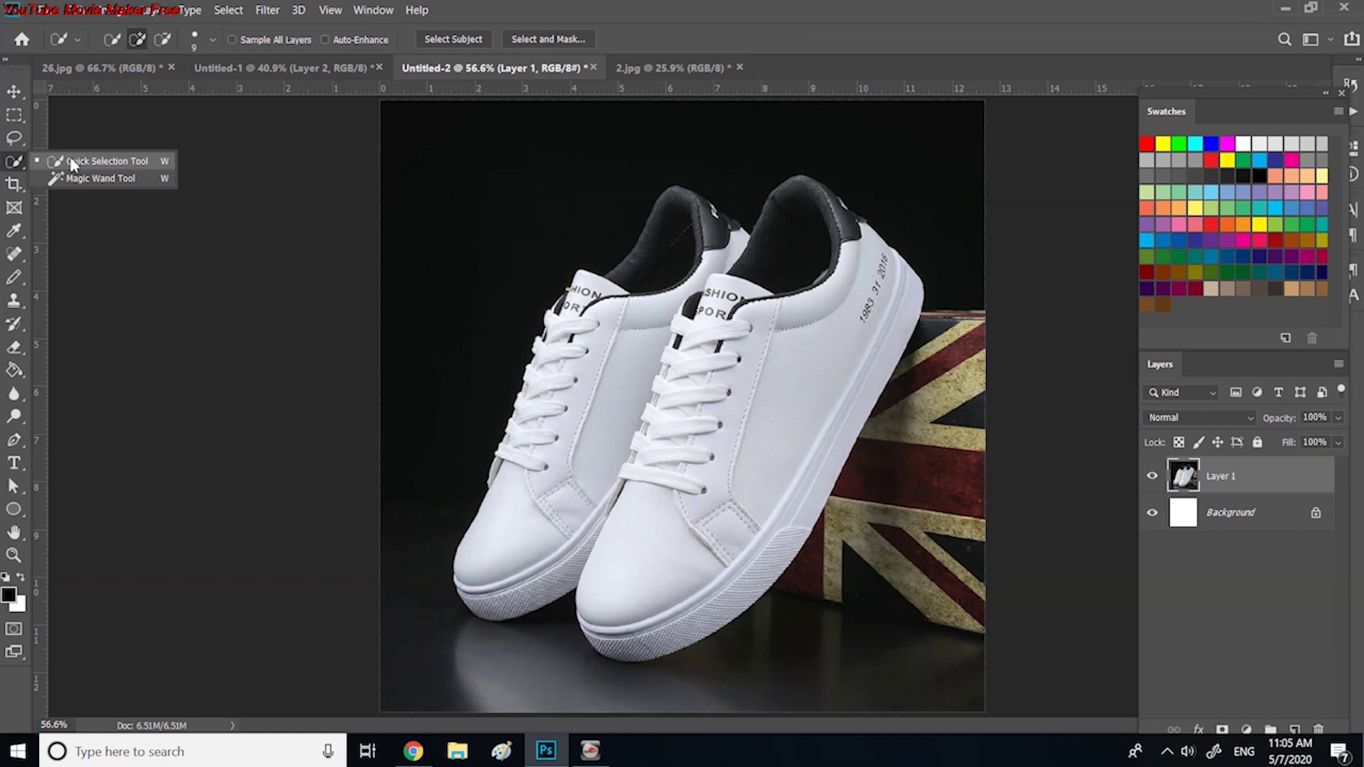
{"action": "left_click", "coordinate": [106, 161]}
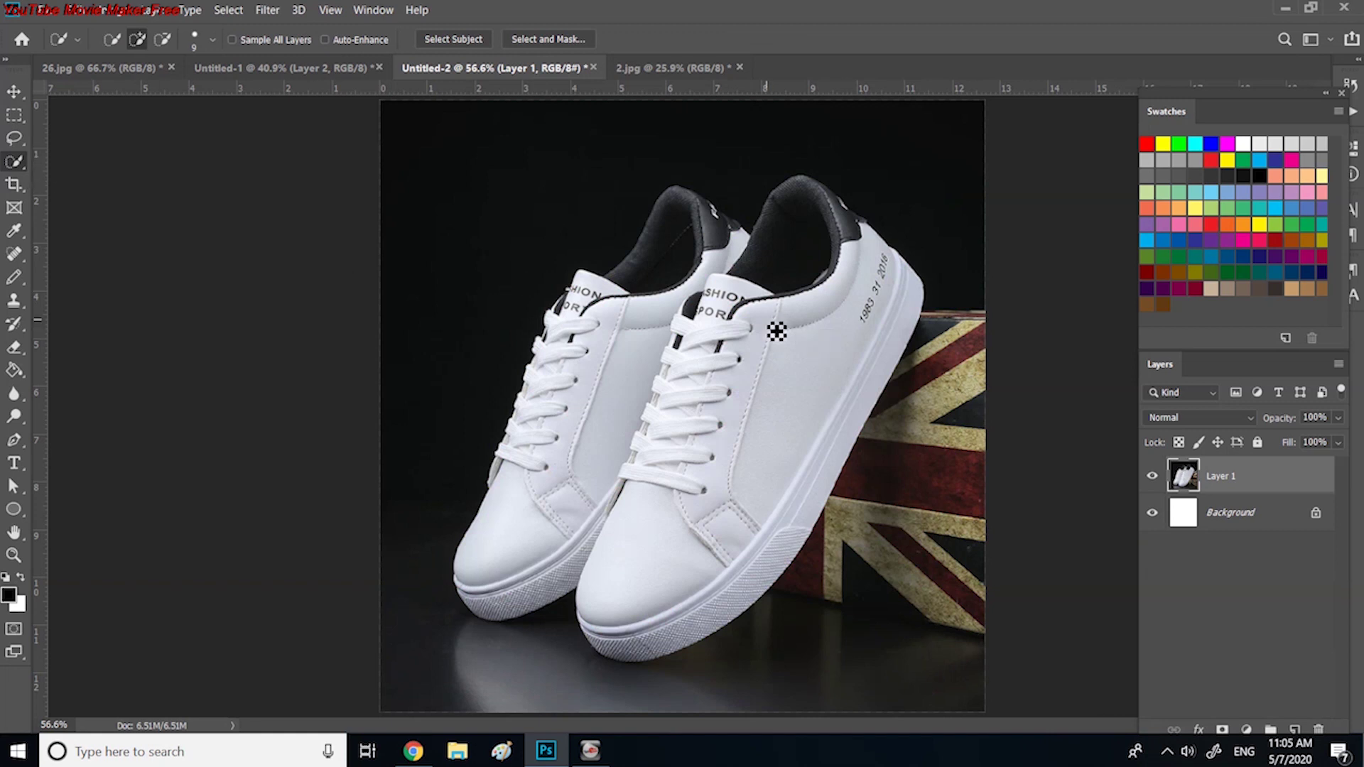
{"action": "mouse_move", "coordinate": [749, 328]}
{"action": "left_mouse_down"}
{"action": "mouse_move", "coordinate": [884, 270]}
{"action": "mouse_move", "coordinate": [871, 339]}
{"action": "mouse_move", "coordinate": [832, 401]}
{"action": "mouse_move", "coordinate": [786, 396]}
{"action": "mouse_move", "coordinate": [750, 360]}
{"action": "mouse_move", "coordinate": [706, 377]}
{"action": "mouse_move", "coordinate": [709, 540]}
{"action": "mouse_move", "coordinate": [655, 598]}
{"action": "left_mouse_up"}
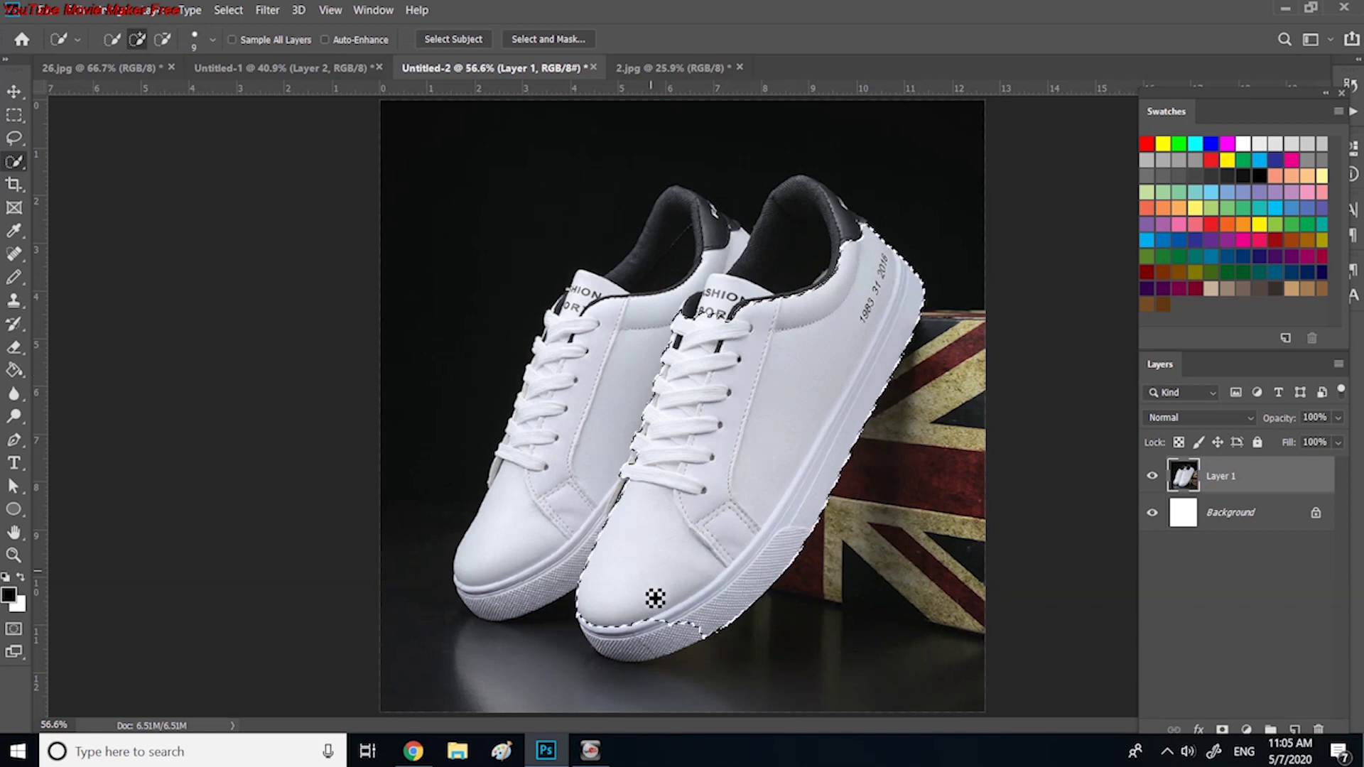
{"action": "key", "text": "alt"}
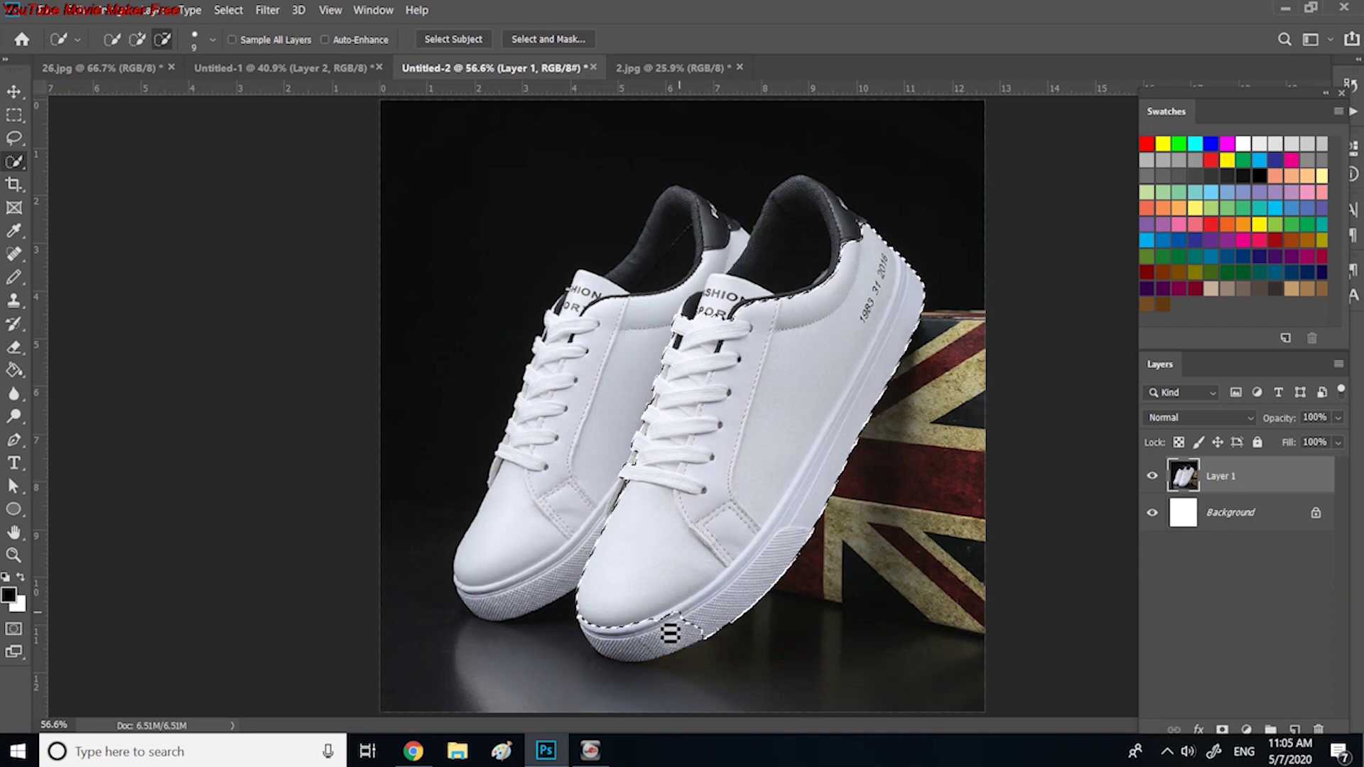
{"action": "mouse_move", "coordinate": [670, 630]}
{"action": "left_mouse_down"}
{"action": "mouse_move", "coordinate": [739, 601]}
{"action": "mouse_move", "coordinate": [845, 485]}
{"action": "mouse_move", "coordinate": [794, 578]}
{"action": "left_mouse_up"}
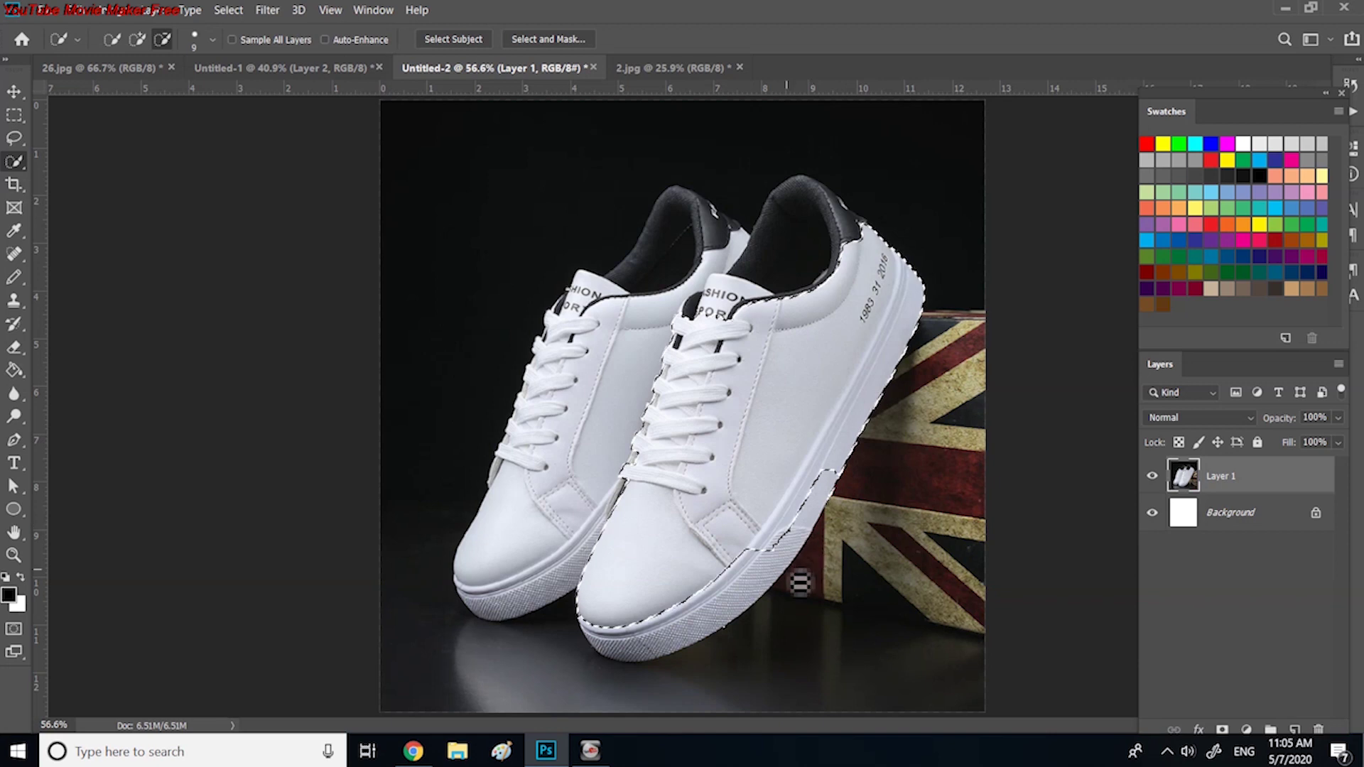
{"action": "mouse_move", "coordinate": [923, 316]}
{"action": "left_mouse_down"}
{"action": "mouse_move", "coordinate": [926, 298]}
{"action": "mouse_move", "coordinate": [931, 334]}
{"action": "mouse_move", "coordinate": [888, 446]}
{"action": "mouse_move", "coordinate": [910, 349]}
{"action": "mouse_move", "coordinate": [861, 484]}
{"action": "mouse_move", "coordinate": [911, 271]}
{"action": "left_mouse_up"}
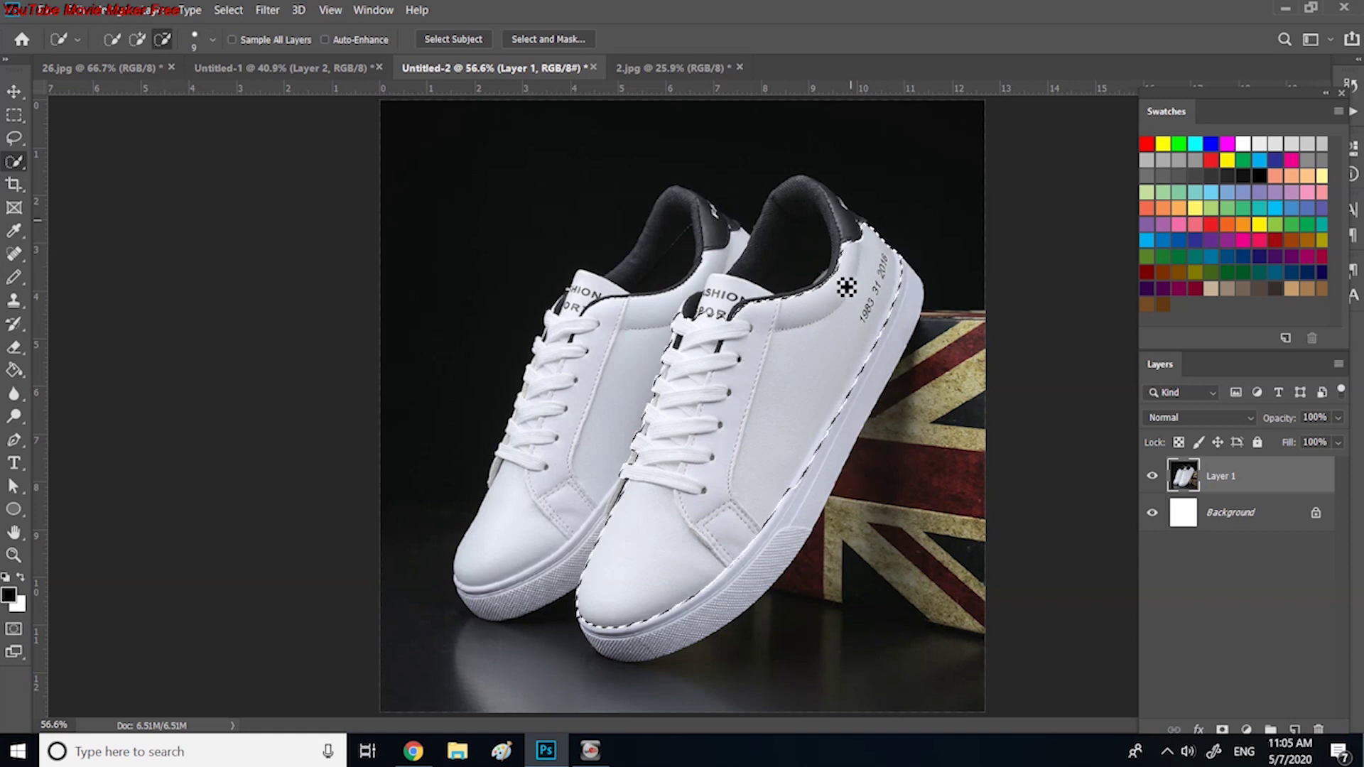
Add the lace and collar areas, then subtract the gap and left sole.
{"action": "mouse_move", "coordinate": [702, 371]}
{"action": "left_mouse_down"}
{"action": "mouse_move", "coordinate": [674, 379]}
{"action": "mouse_move", "coordinate": [663, 466]}
{"action": "mouse_move", "coordinate": [660, 402]}
{"action": "mouse_move", "coordinate": [651, 472]}
{"action": "mouse_move", "coordinate": [630, 472]}
{"action": "mouse_move", "coordinate": [684, 481]}
{"action": "mouse_move", "coordinate": [684, 460]}
{"action": "mouse_move", "coordinate": [706, 450]}
{"action": "mouse_move", "coordinate": [704, 478]}
{"action": "mouse_move", "coordinate": [661, 500]}
{"action": "left_mouse_up"}
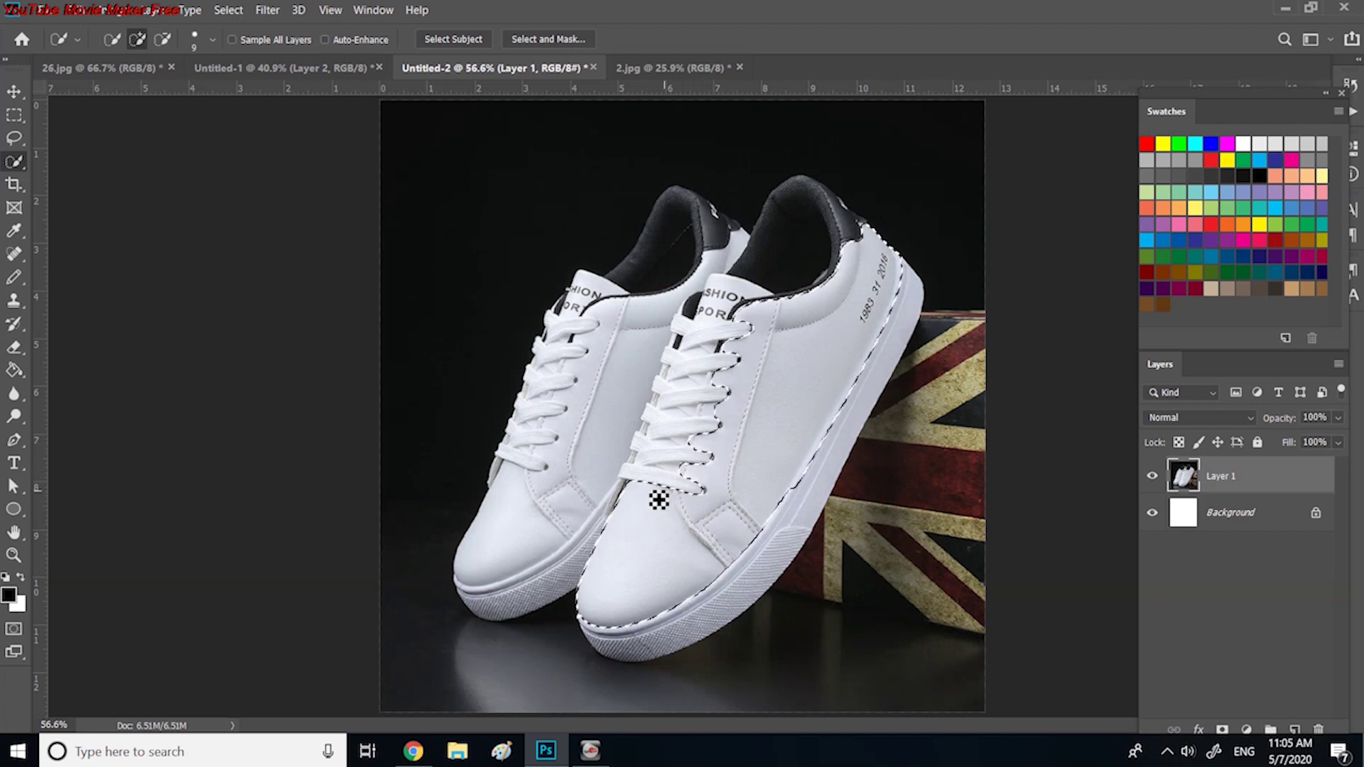
{"action": "mouse_move", "coordinate": [744, 257]}
{"action": "left_mouse_down"}
{"action": "mouse_move", "coordinate": [669, 335]}
{"action": "mouse_move", "coordinate": [610, 348]}
{"action": "mouse_move", "coordinate": [593, 479]}
{"action": "mouse_move", "coordinate": [603, 466]}
{"action": "mouse_move", "coordinate": [526, 466]}
{"action": "left_mouse_up"}
{"action": "key", "text": "alt"}
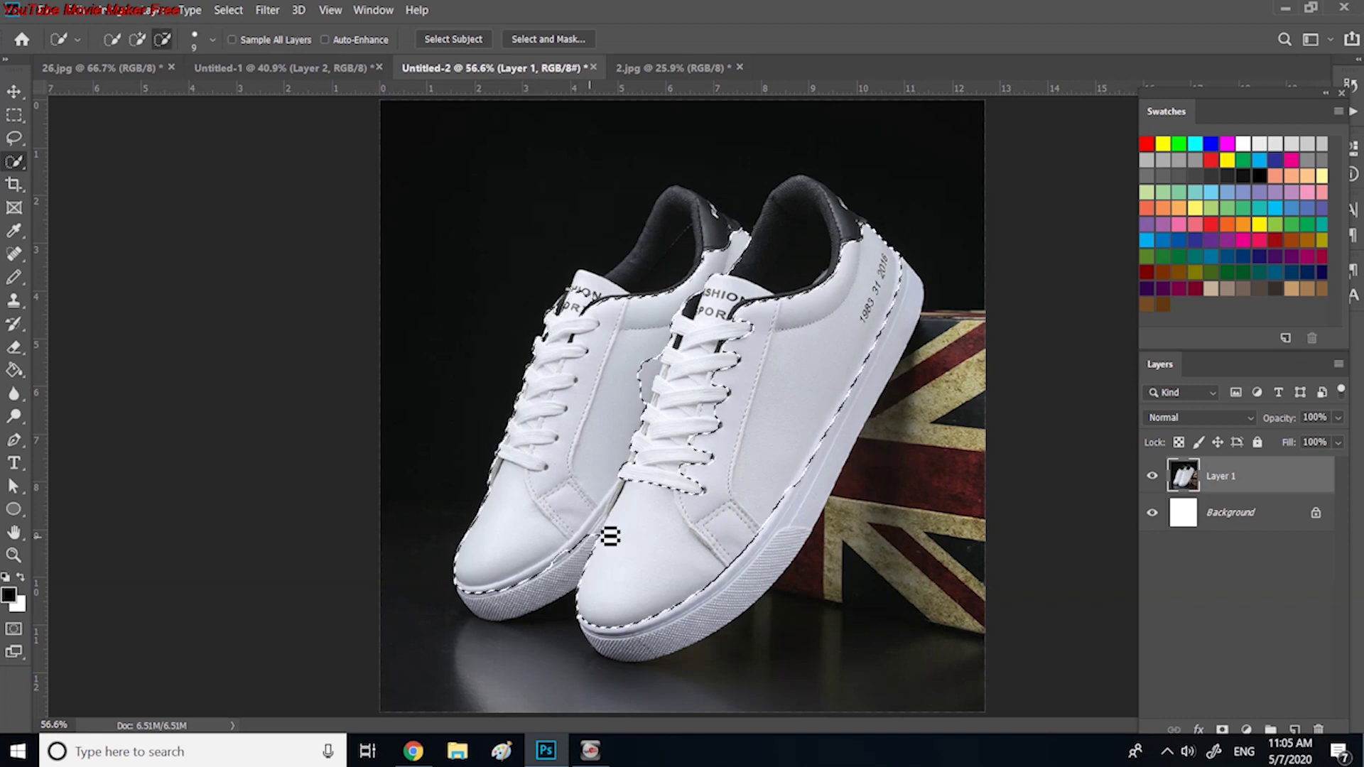
{"action": "mouse_move", "coordinate": [613, 520]}
{"action": "left_mouse_down"}
{"action": "mouse_move", "coordinate": [524, 610]}
{"action": "mouse_move", "coordinate": [487, 596]}
{"action": "mouse_move", "coordinate": [507, 426]}
{"action": "mouse_move", "coordinate": [542, 471]}
{"action": "mouse_move", "coordinate": [517, 451]}
{"action": "mouse_move", "coordinate": [566, 412]}
{"action": "mouse_move", "coordinate": [534, 402]}
{"action": "mouse_move", "coordinate": [585, 390]}
{"action": "mouse_move", "coordinate": [548, 365]}
{"action": "mouse_move", "coordinate": [580, 362]}
{"action": "mouse_move", "coordinate": [555, 347]}
{"action": "mouse_move", "coordinate": [589, 345]}
{"action": "mouse_move", "coordinate": [588, 328]}
{"action": "mouse_move", "coordinate": [505, 373]}
{"action": "mouse_move", "coordinate": [582, 296]}
{"action": "mouse_move", "coordinate": [676, 342]}
{"action": "left_mouse_up"}
Zoom in on the shoe toes to check the selection, and move the Untitled-1 tab to the end.
{"action": "scroll", "coordinate": [678, 398], "scroll_direction": "up", "scroll_amount": 2}
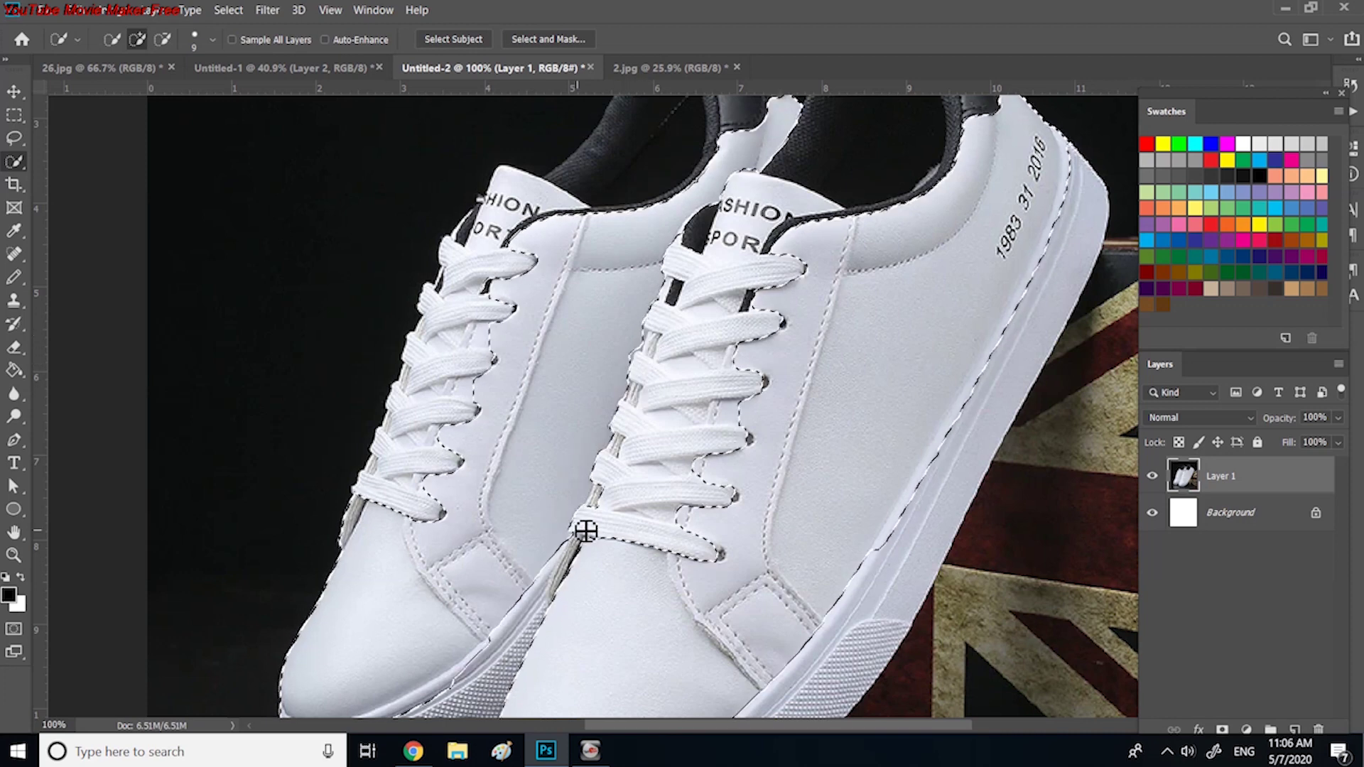
{"action": "left_click_drag", "start_coordinate": [782, 472], "coordinate": [831, 328]}
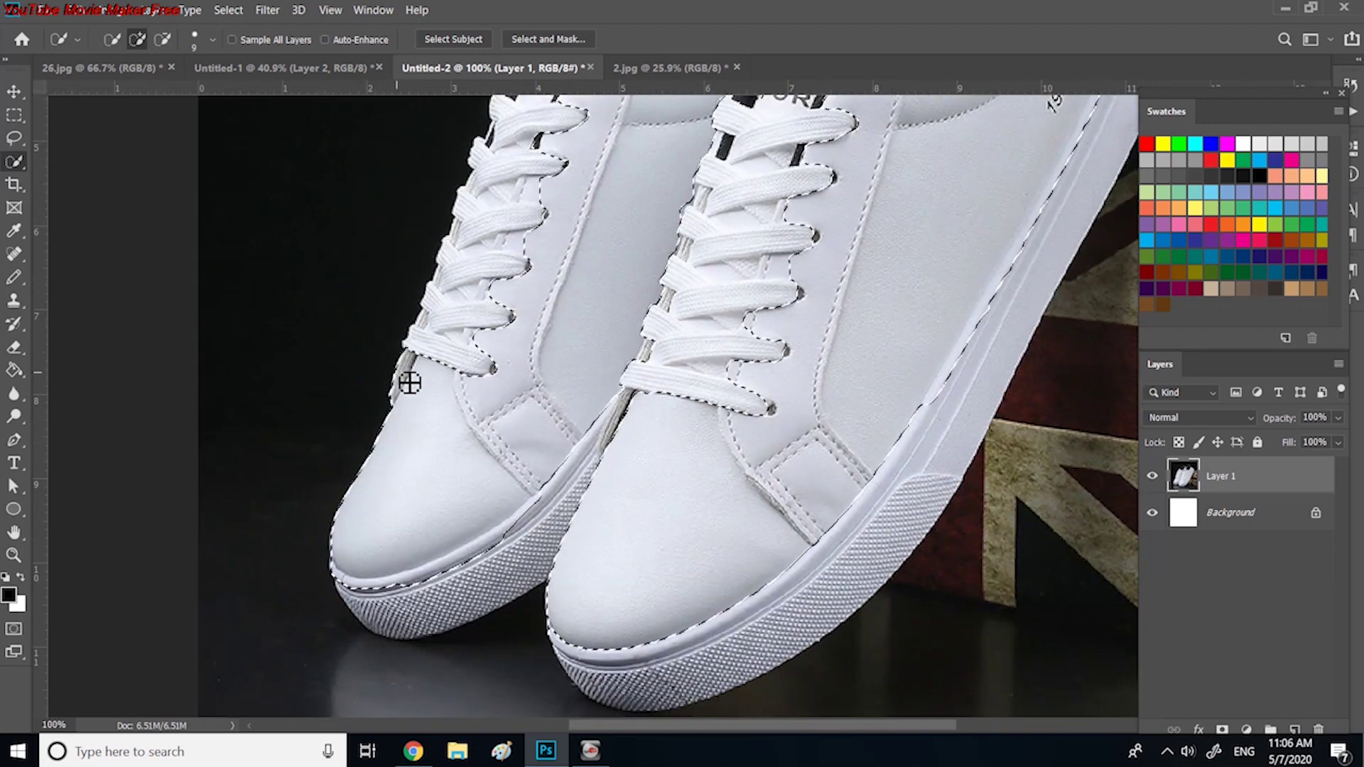
{"action": "key", "text": "alt"}
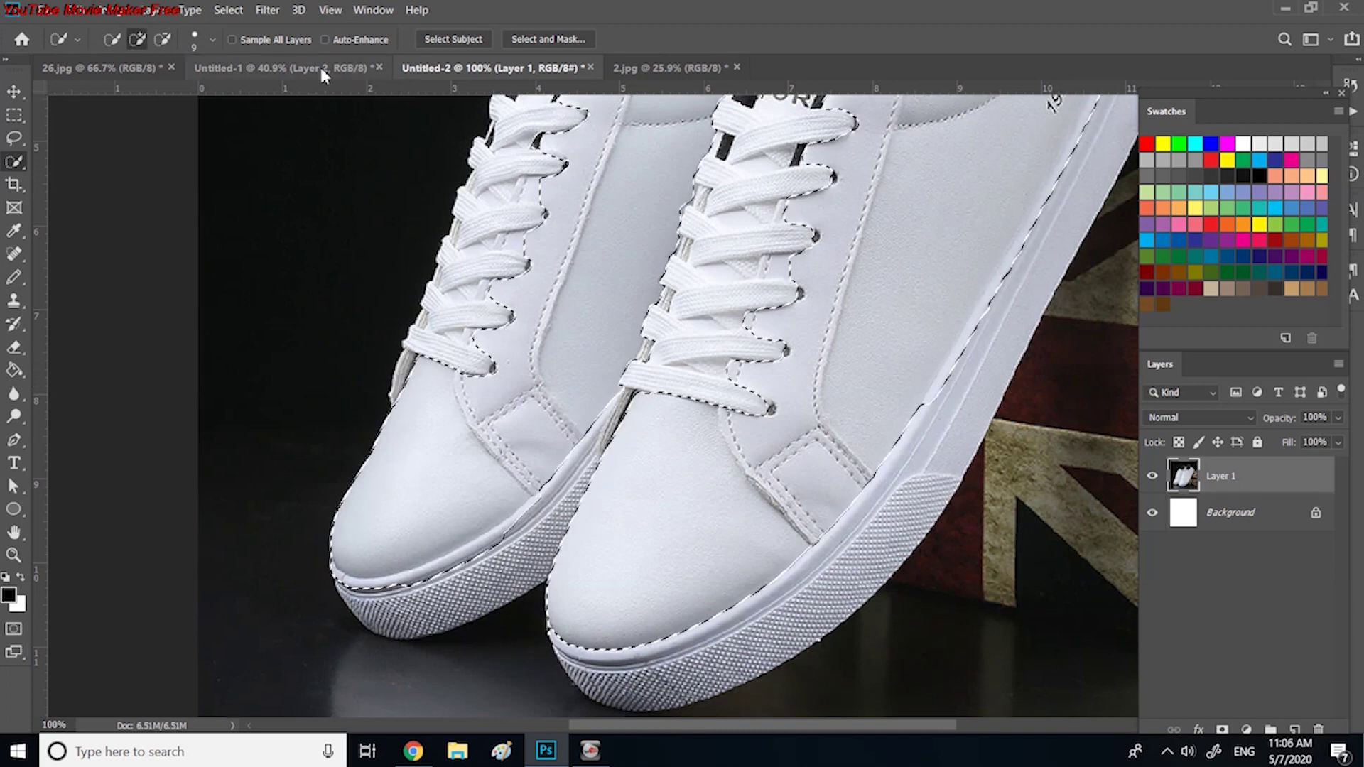
{"action": "left_click_drag", "start_coordinate": [309, 74], "coordinate": [592, 74]}
Resize the 2.jpg swirl pattern to 40% height with Image Size.
{"action": "left_click", "coordinate": [504, 70]}
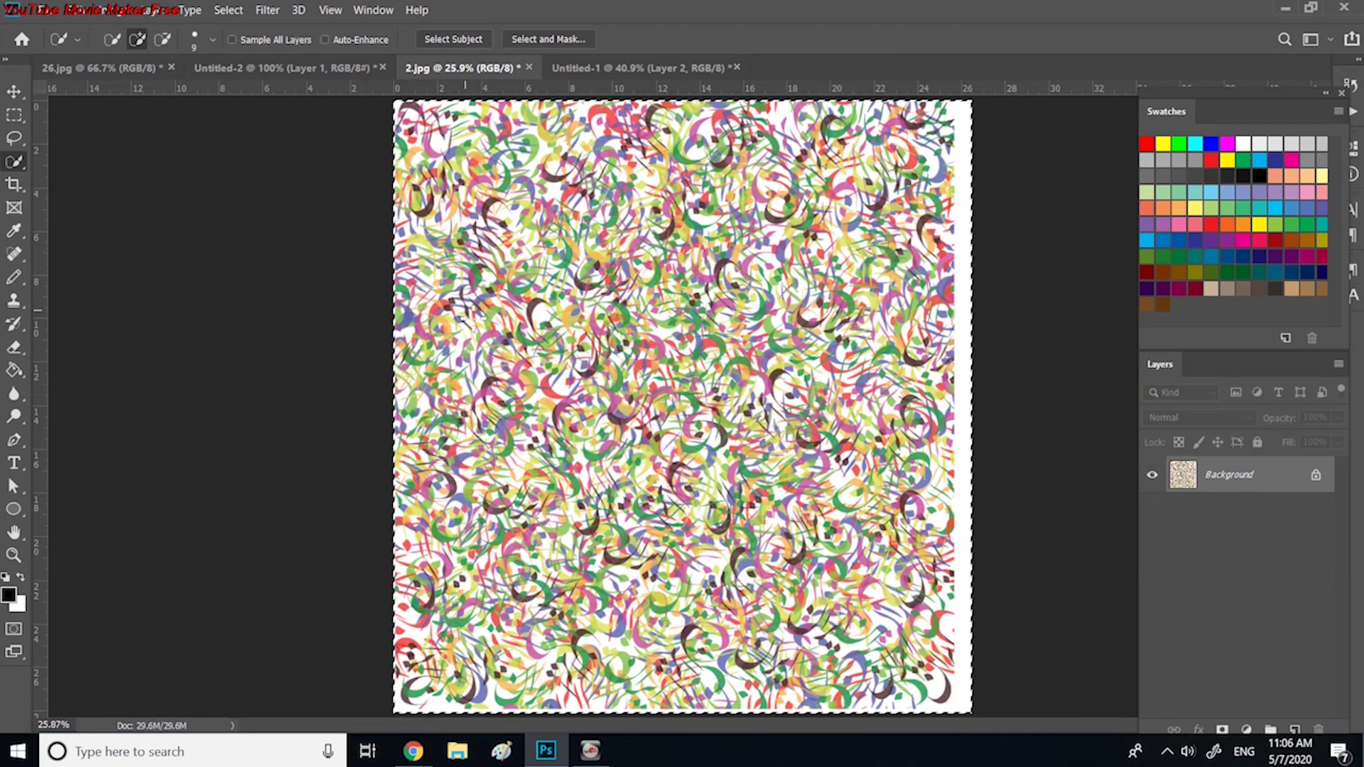
{"action": "left_click", "coordinate": [105, 11]}
{"action": "left_click", "coordinate": [135, 135]}
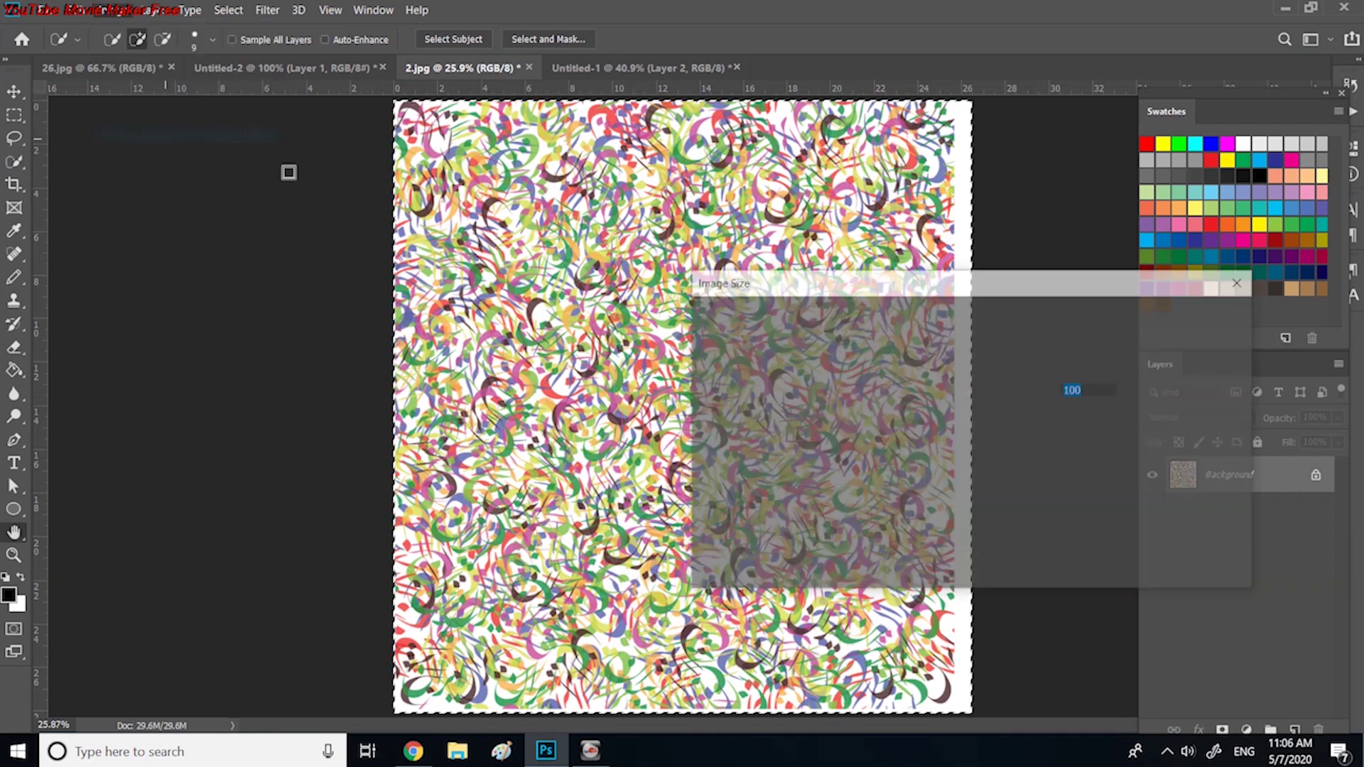
{"action": "double_click", "coordinate": [1092, 419]}
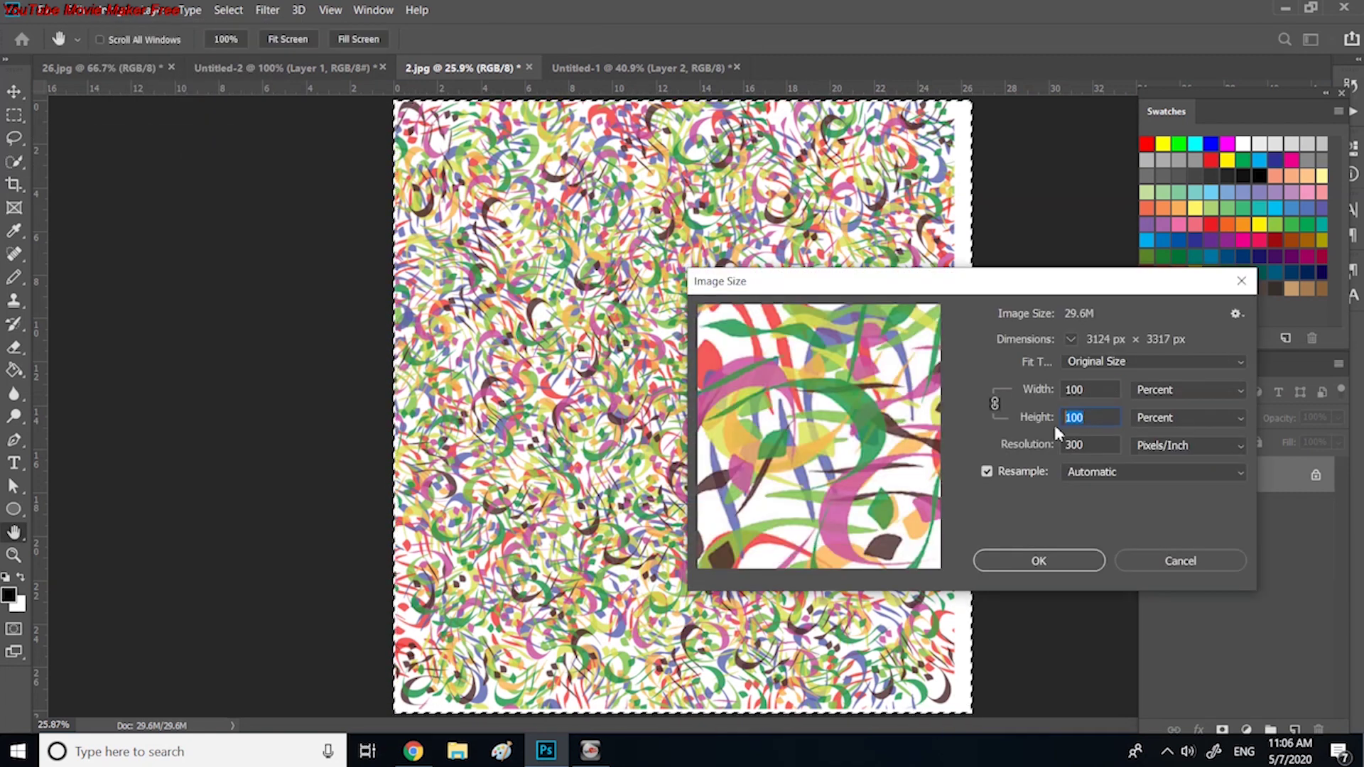
{"action": "type", "text": "40"}
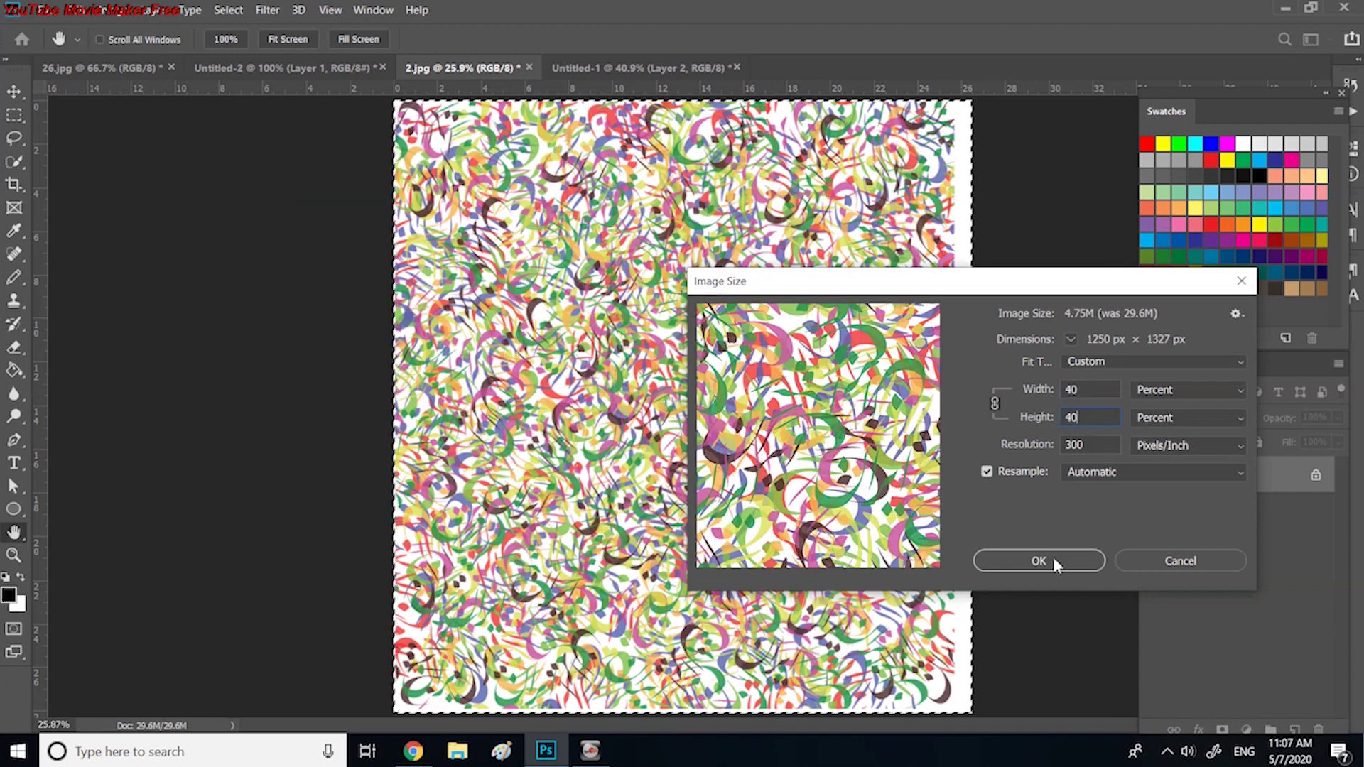
{"action": "left_click", "coordinate": [1037, 561]}
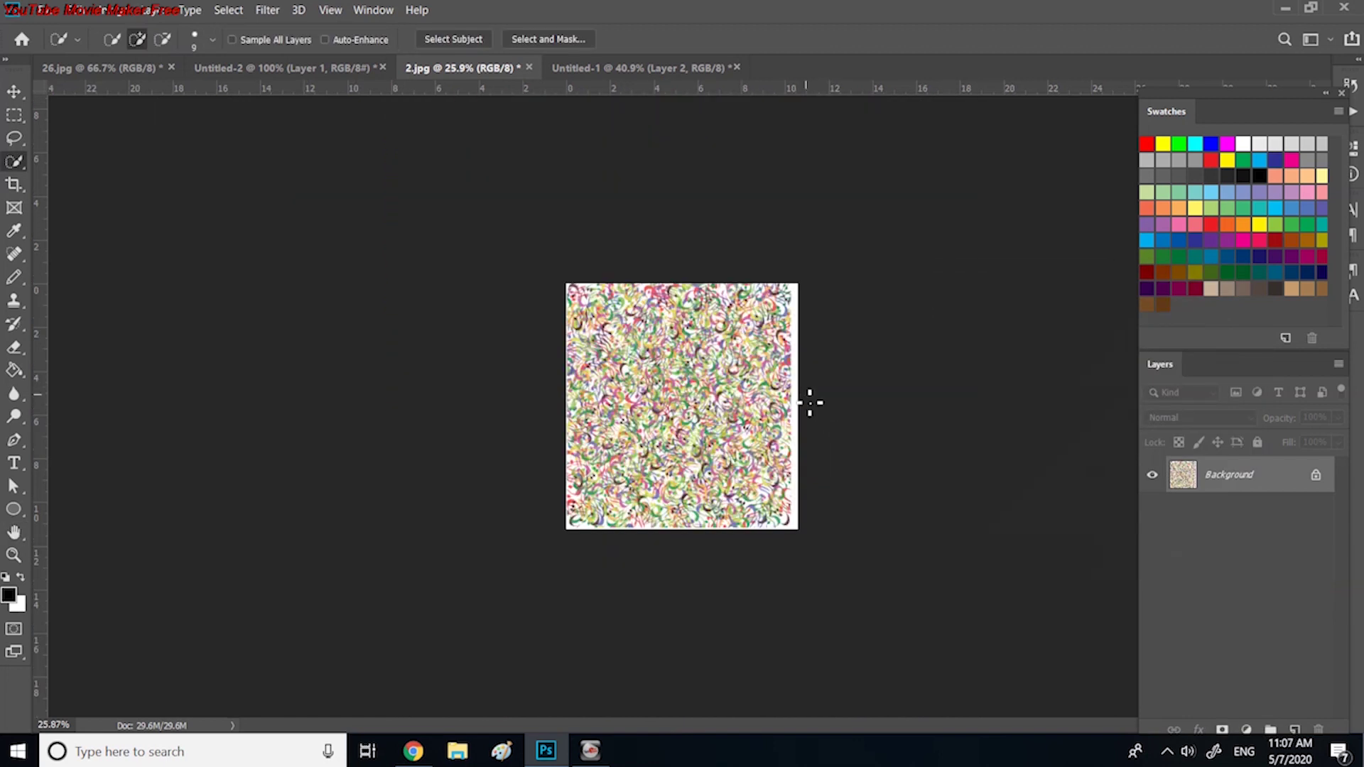
Select the entire 2.jpg pattern and copy it.
{"action": "left_click", "coordinate": [226, 10]}
{"action": "left_click", "coordinate": [234, 27]}
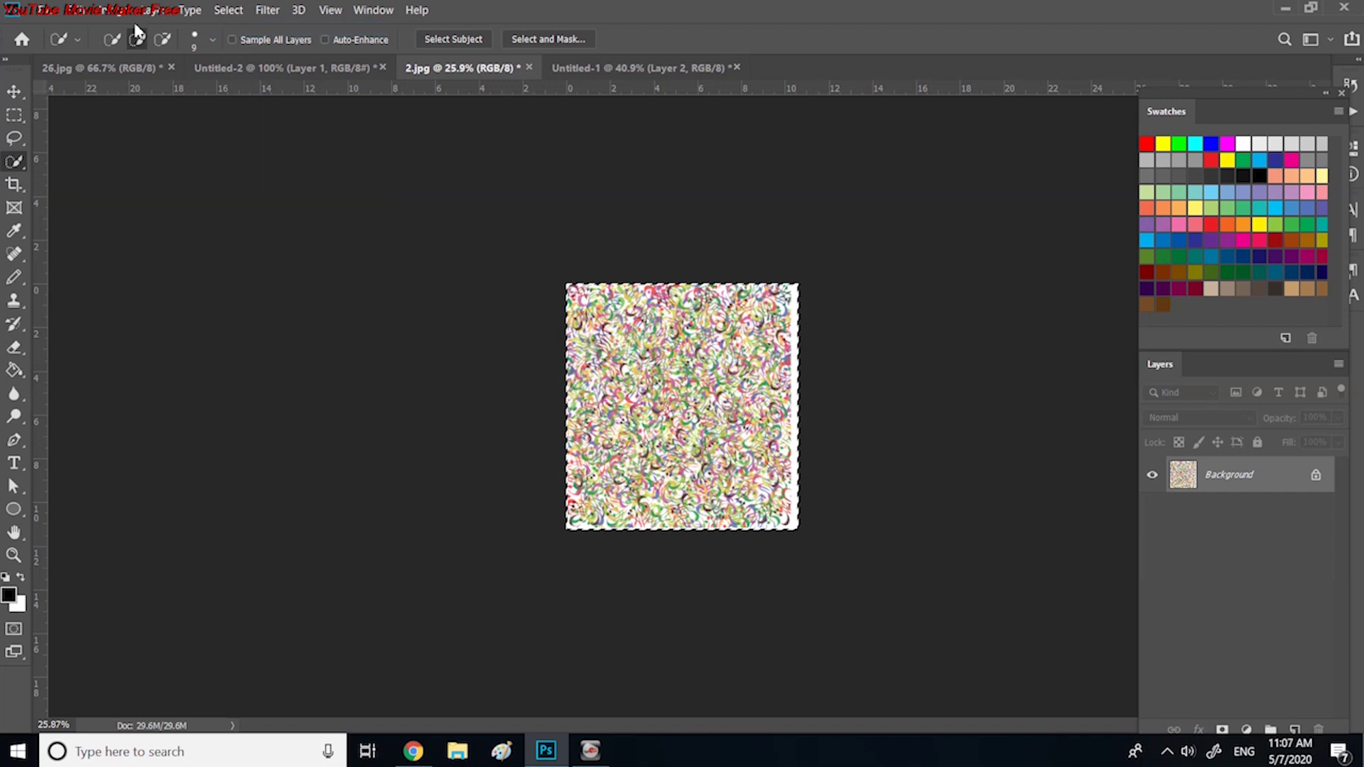
{"action": "left_click", "coordinate": [82, 12]}
{"action": "left_click", "coordinate": [106, 122]}
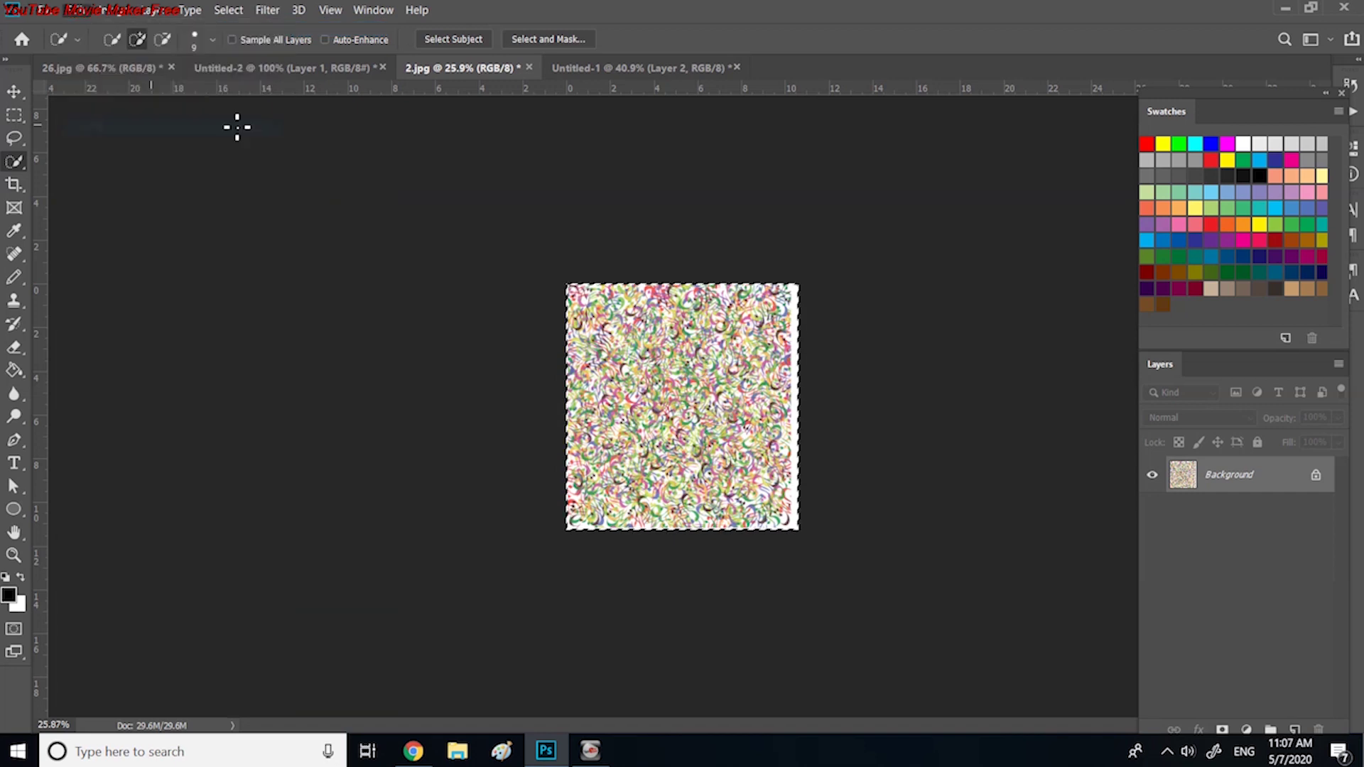
Fit Untitled-2 to the window and Paste Into the swirl pattern inside the sneaker-upper selection.
{"action": "left_click", "coordinate": [301, 67]}
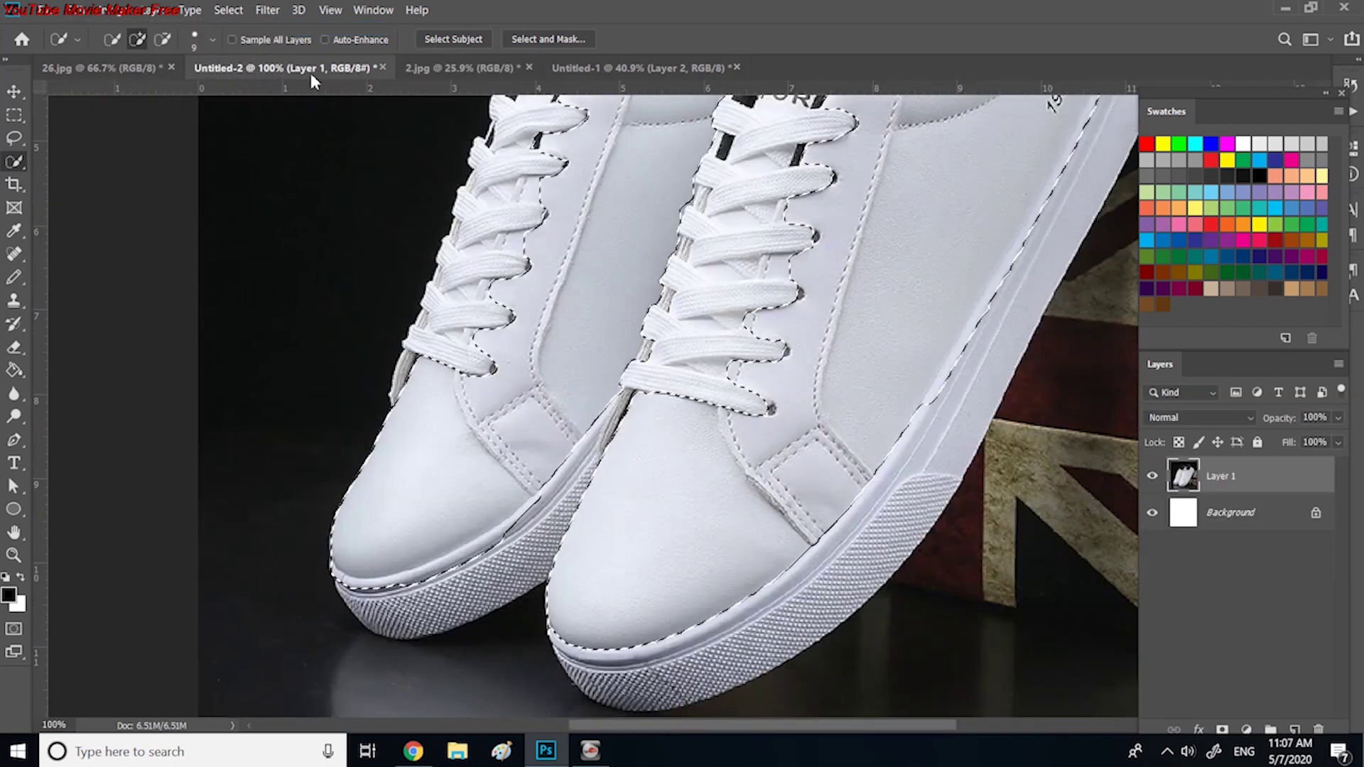
{"action": "key", "text": "ctrl+0"}
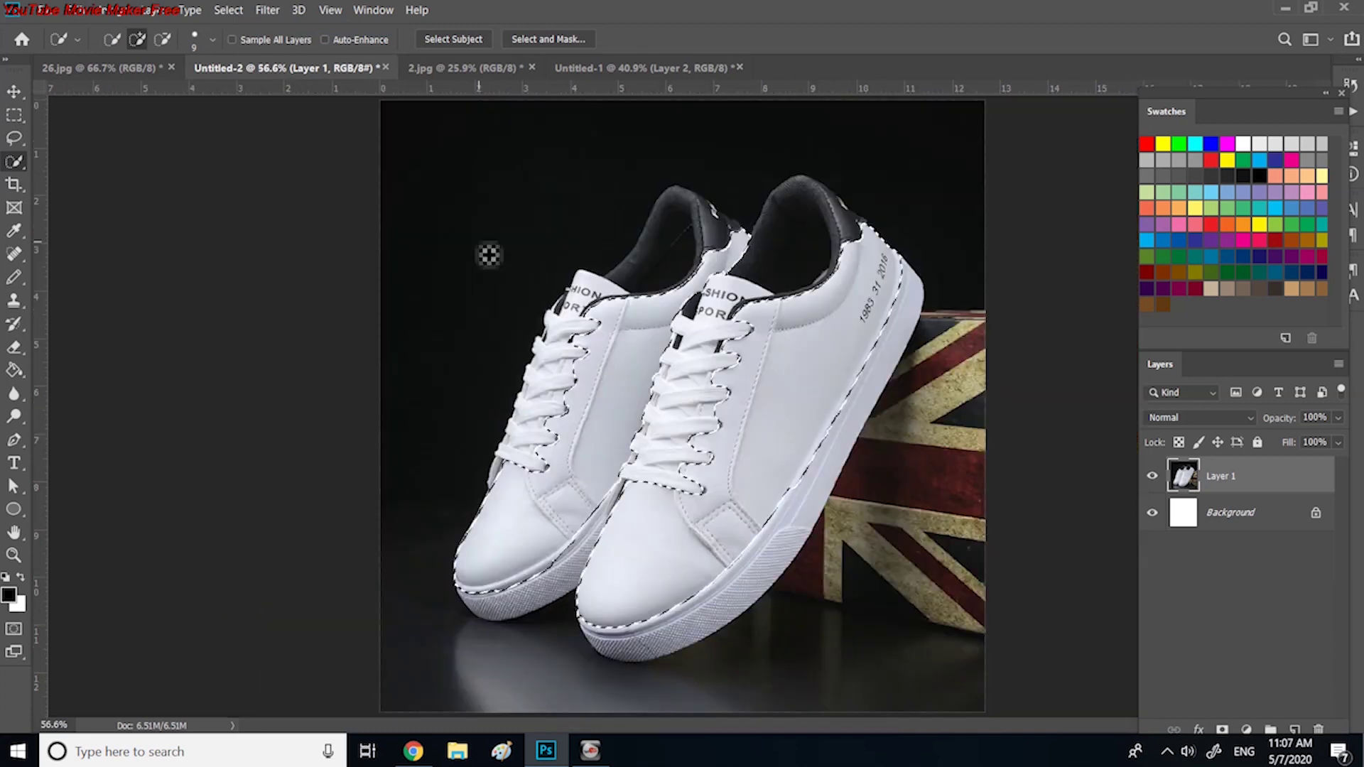
{"action": "left_click", "coordinate": [78, 11]}
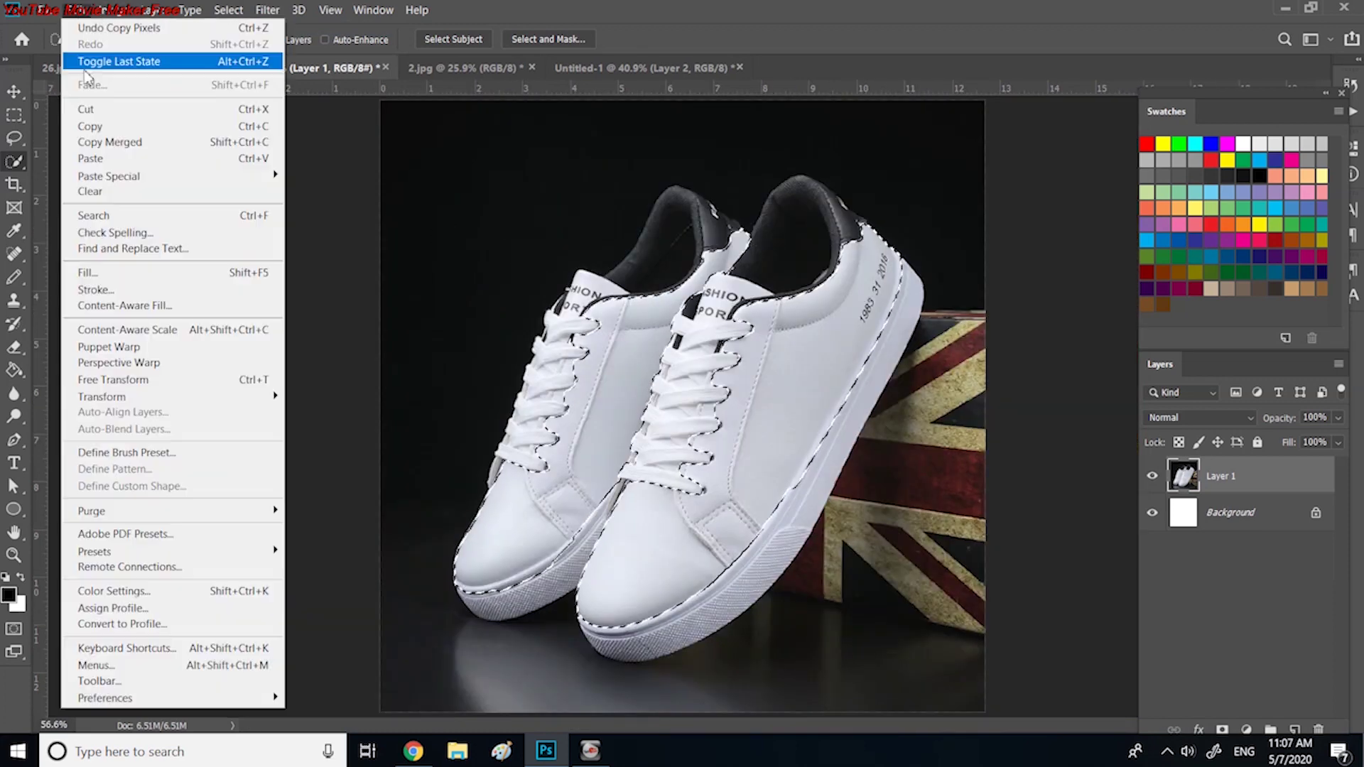
{"action": "mouse_move", "coordinate": [101, 176]}
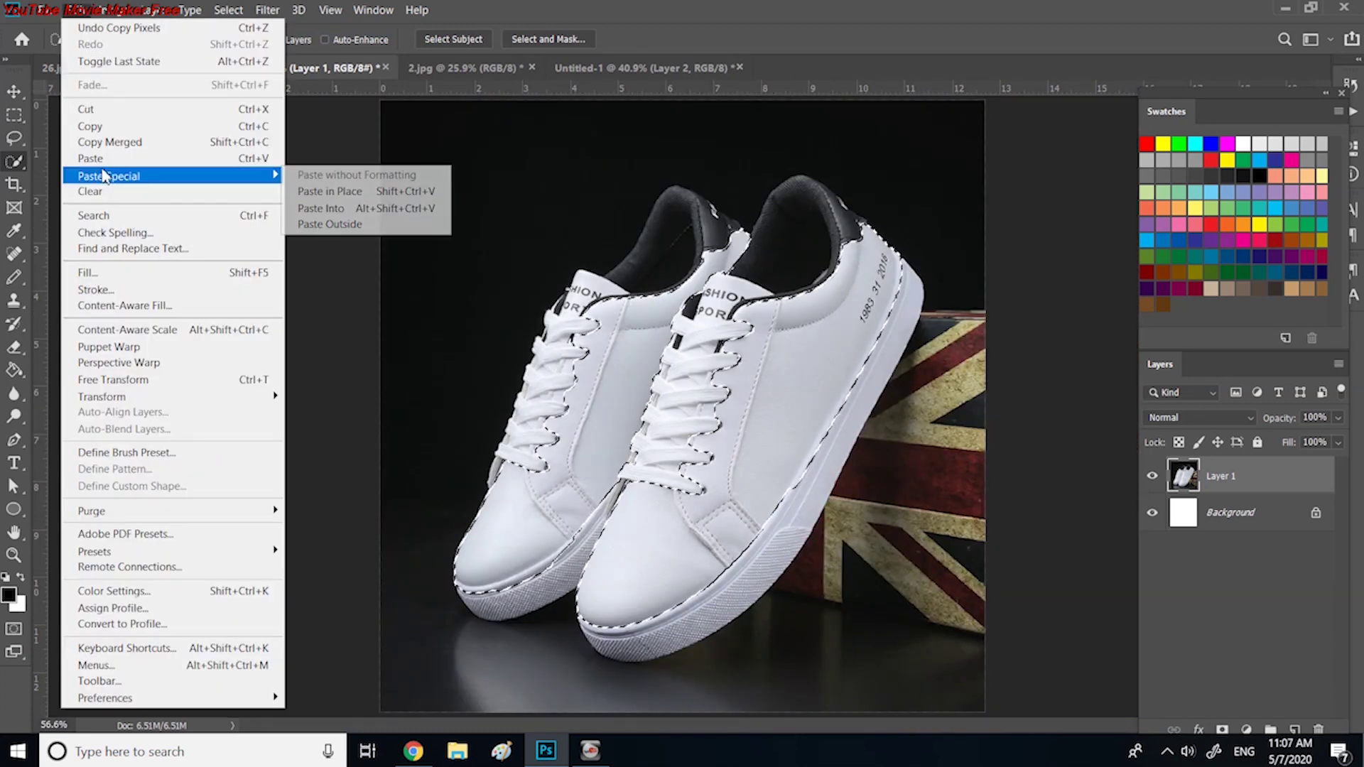
{"action": "left_click", "coordinate": [331, 209]}
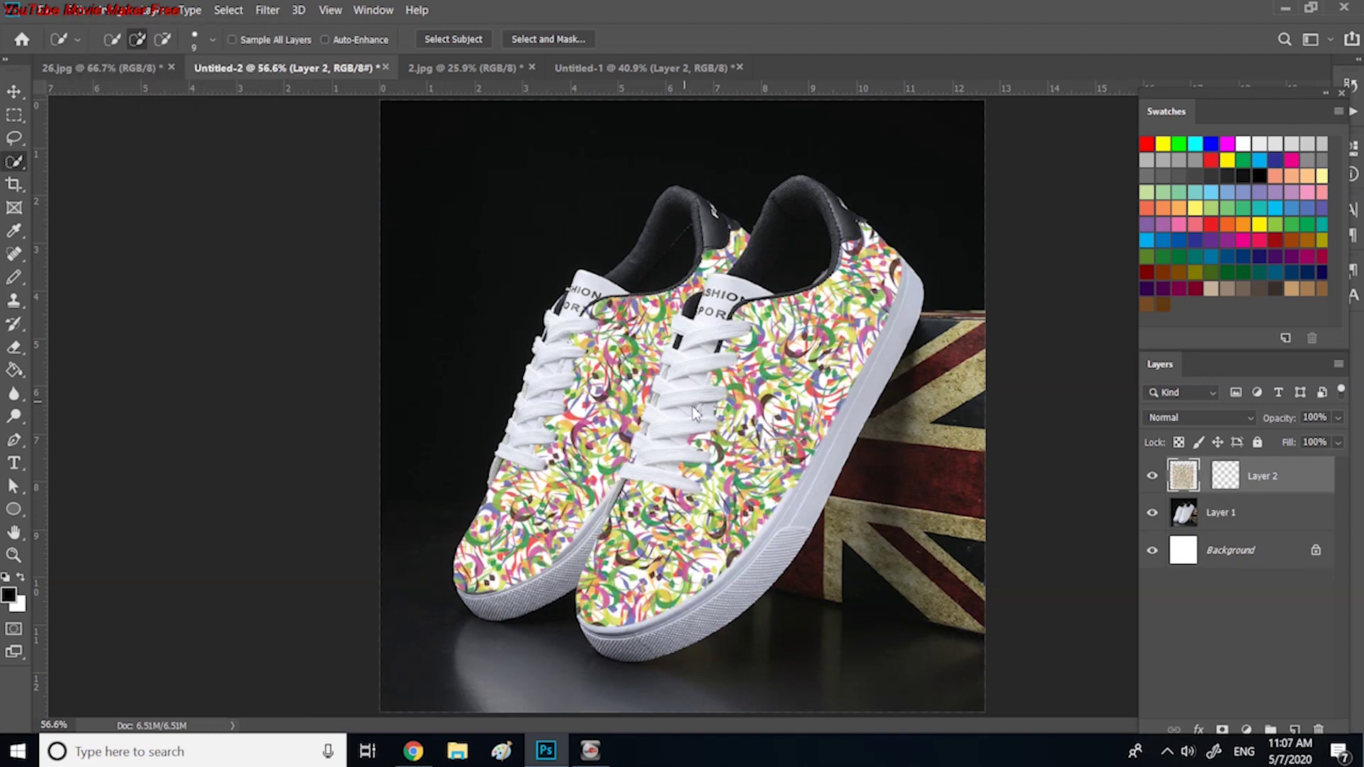
{"action": "left_click", "coordinate": [14, 93]}
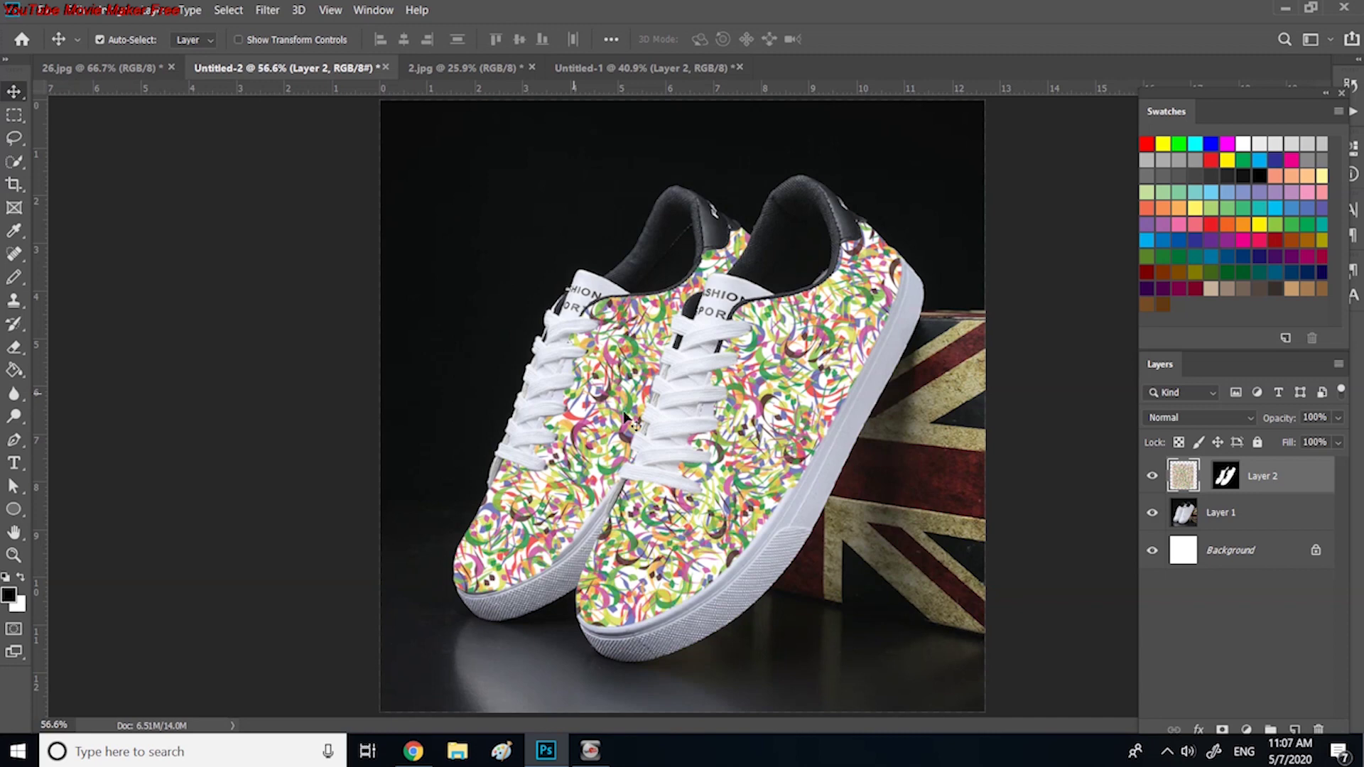
Nudge the pattern layer slightly on the shoes and set its blend mode to Multiply.
{"action": "mouse_move", "coordinate": [603, 418]}
{"action": "left_mouse_down"}
{"action": "mouse_move", "coordinate": [632, 405]}
{"action": "mouse_move", "coordinate": [607, 398]}
{"action": "left_mouse_up"}
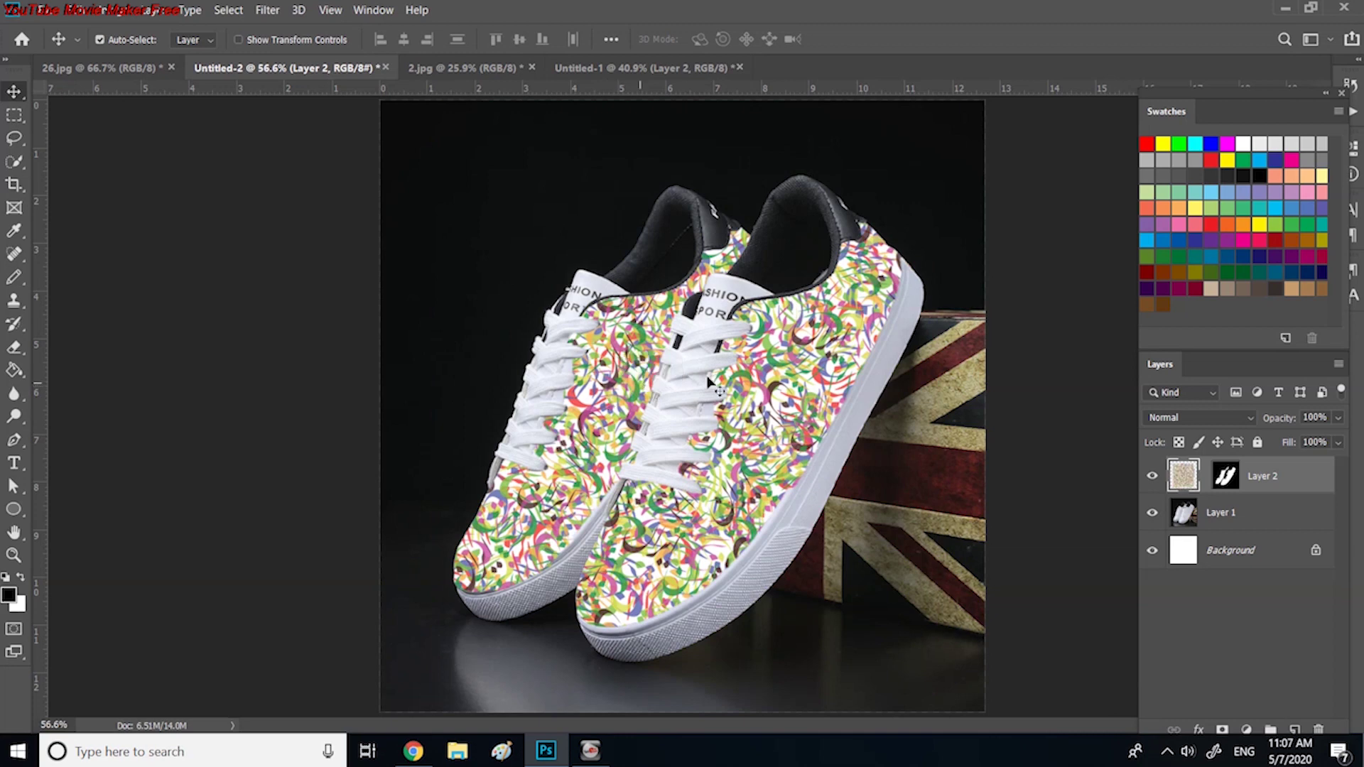
{"action": "left_click", "coordinate": [1248, 419]}
{"action": "left_click", "coordinate": [1161, 350]}
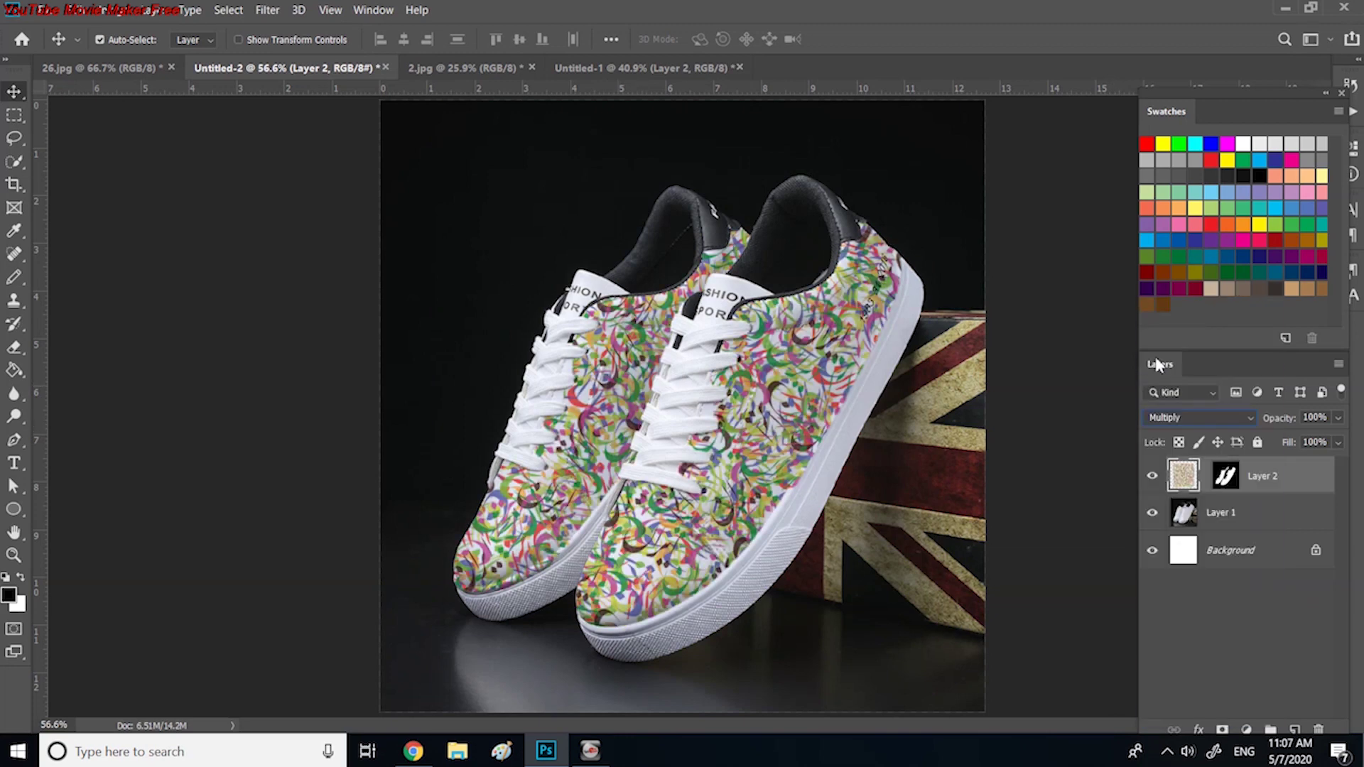